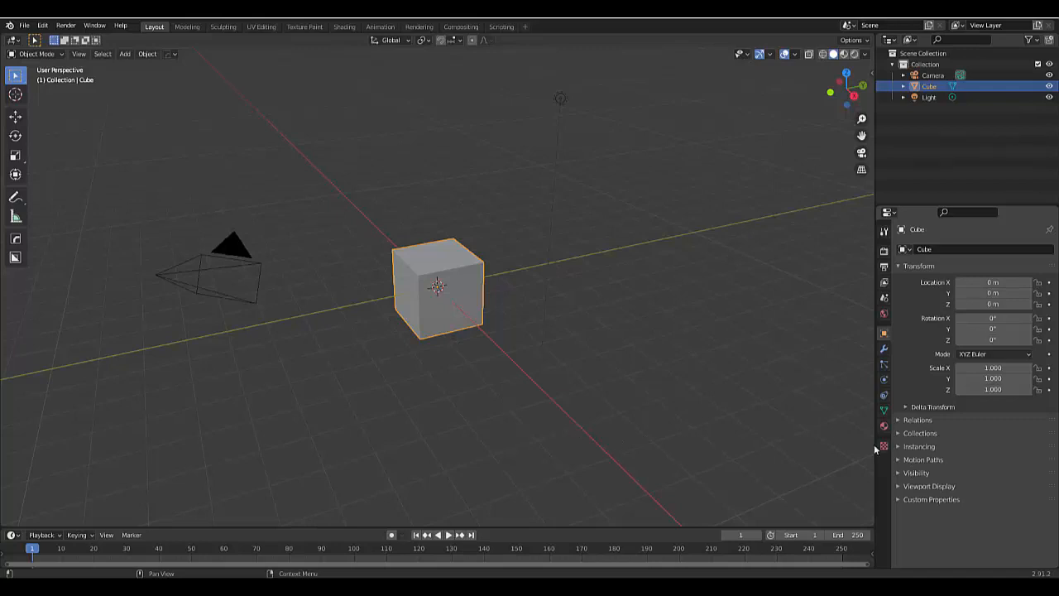
click(573, 426)
scroll(572, 425, down, 4)
scroll(572, 426, up, 5)
click(354, 245)
scroll(394, 328, down, 7)
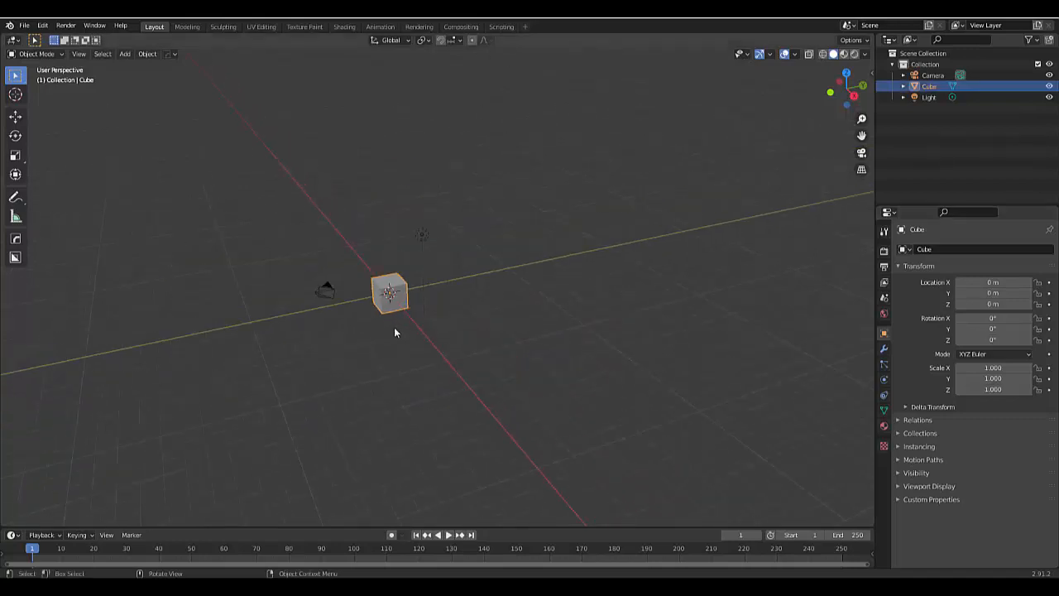
scroll(376, 266, up, 3)
scroll(366, 335, up, 1)
scroll(295, 468, up, 2)
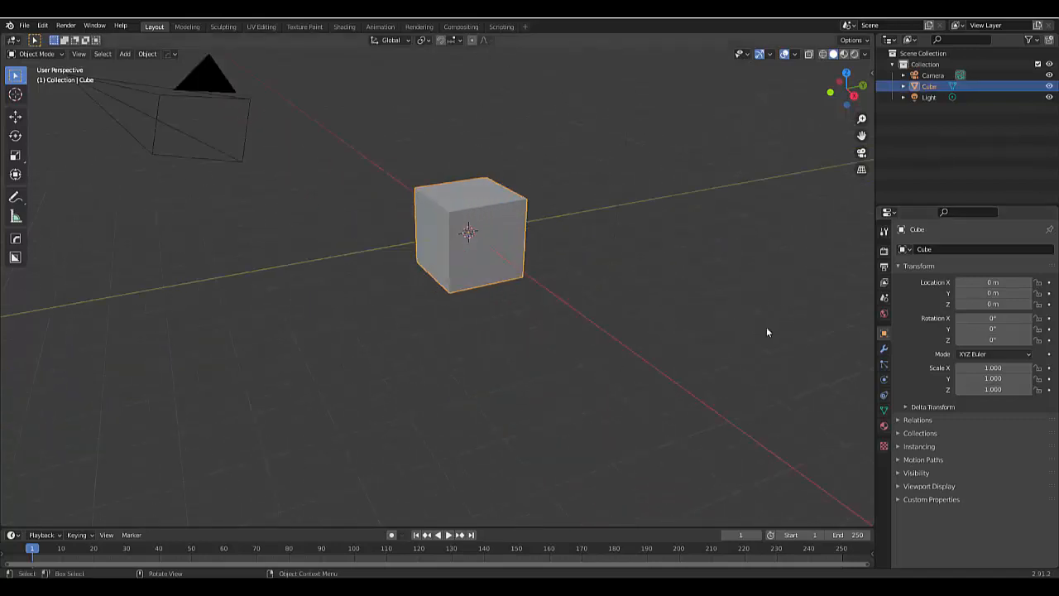
- Add a Subdivision Surface modifier to the cube with viewport level 3 and render level 4
click(884, 348)
click(951, 248)
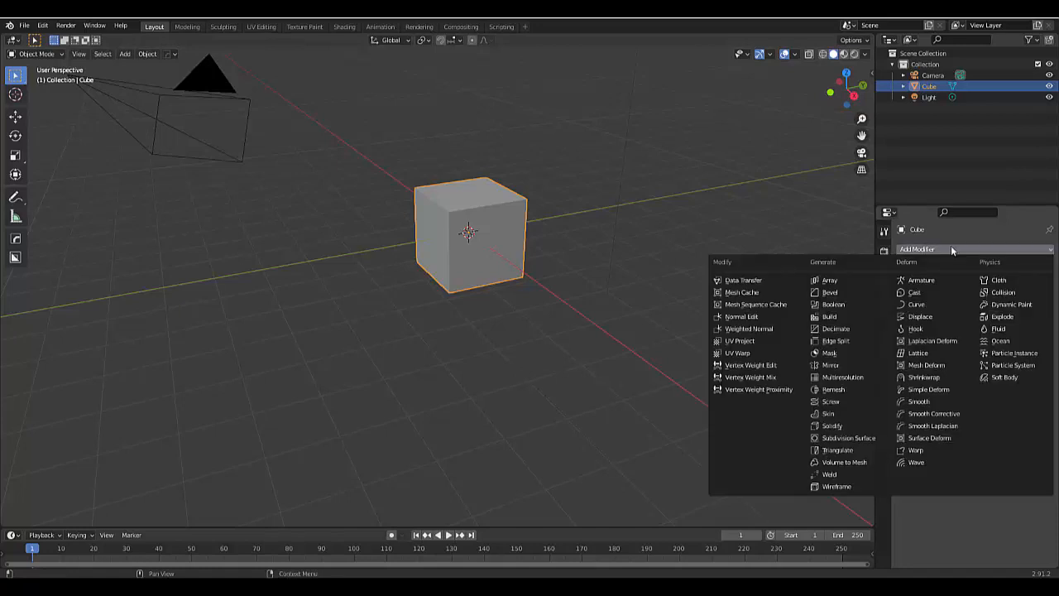
click(880, 438)
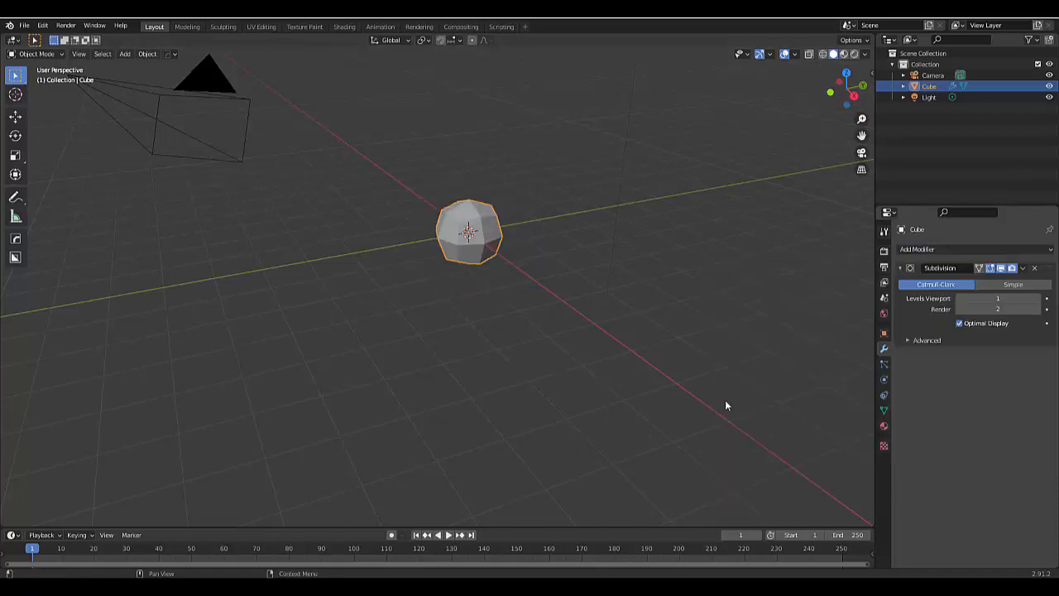
click(1037, 297)
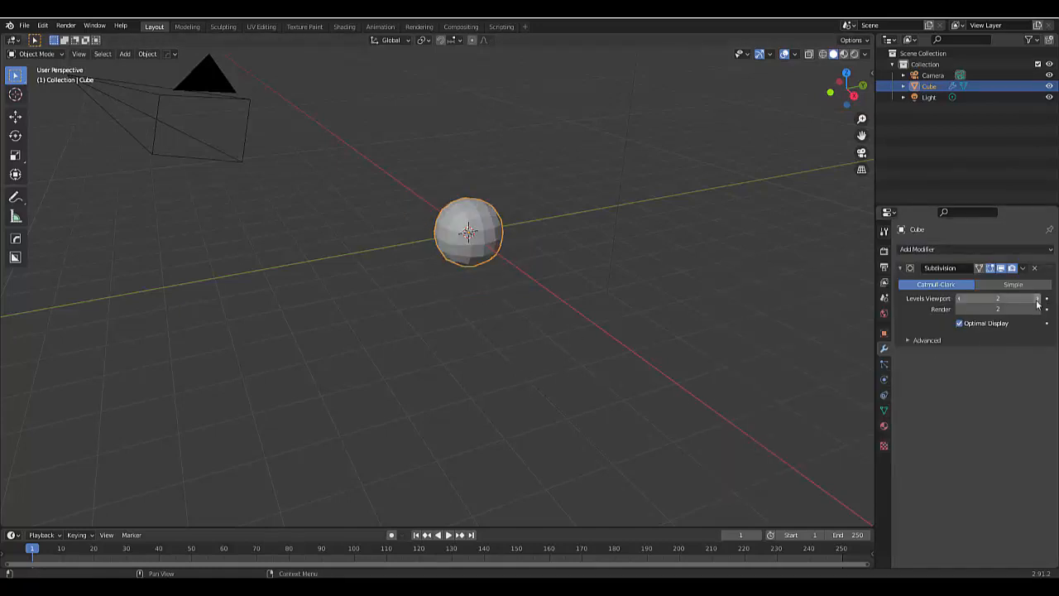
click(1037, 298)
click(1036, 308)
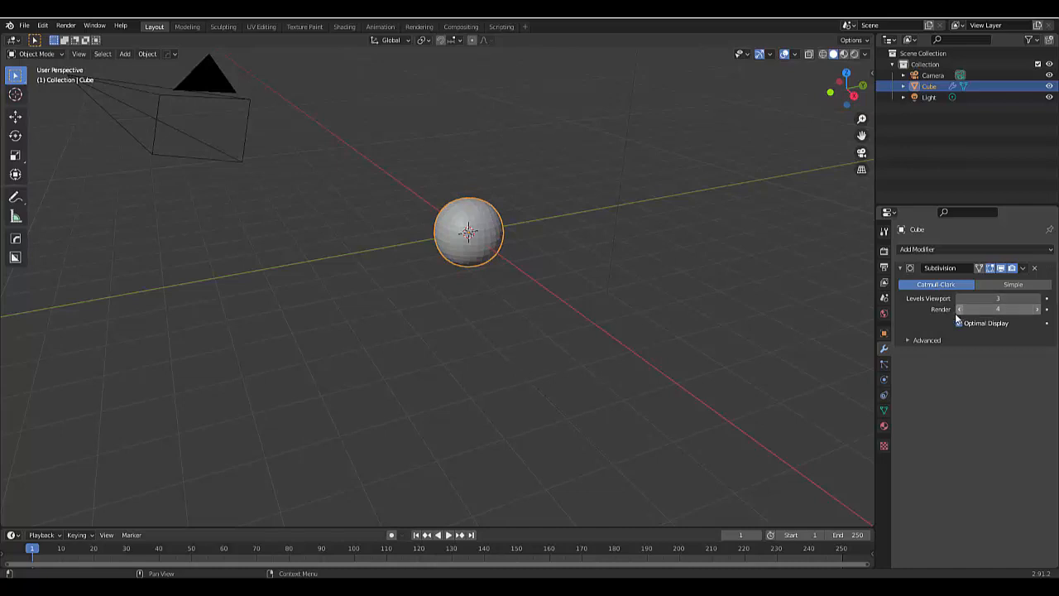
- Apply the Subdivision modifier and set the rounded cube to smooth shading
click(1023, 268)
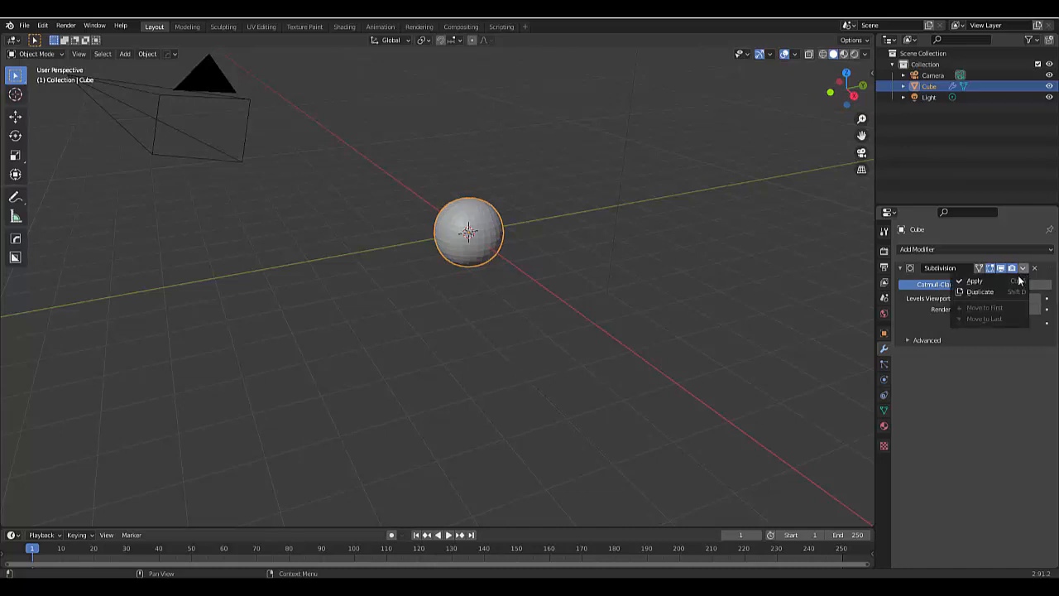
click(1014, 284)
scroll(460, 245, up, 3)
right_click(483, 229)
click(480, 229)
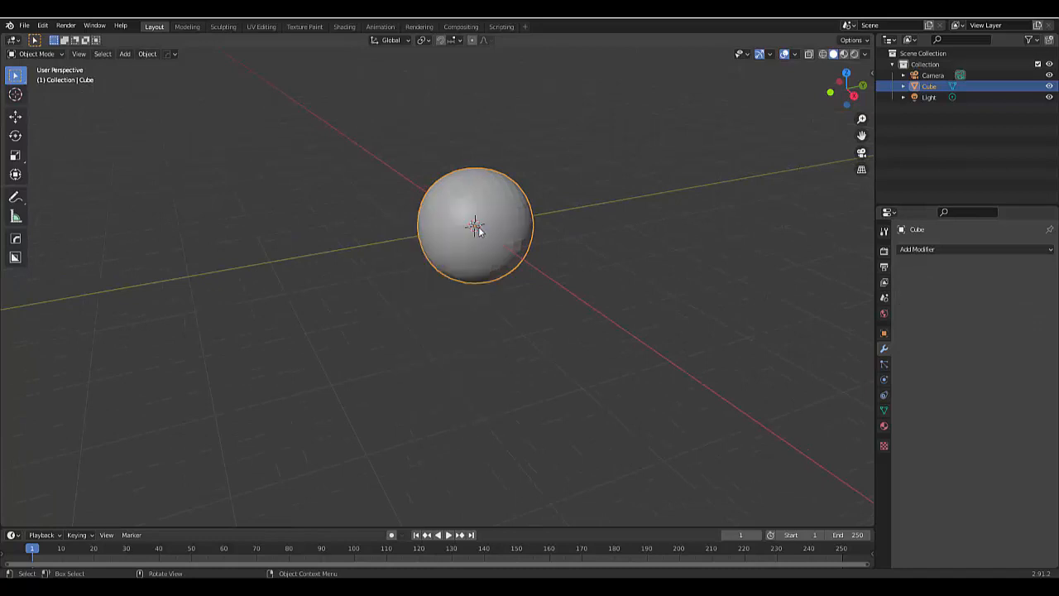
- Round the subdivided cube further with the To Sphere transform
middle_drag(501, 220, 457, 201)
key(shift+alt+s)
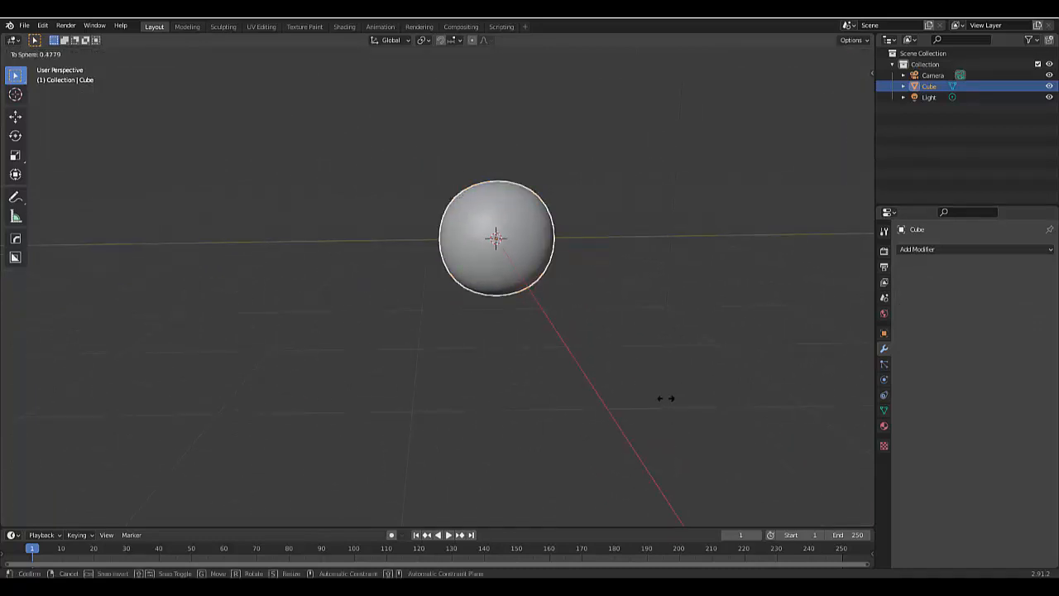
click(749, 360)
scroll(503, 191, up, 2)
scroll(503, 191, down, 4)
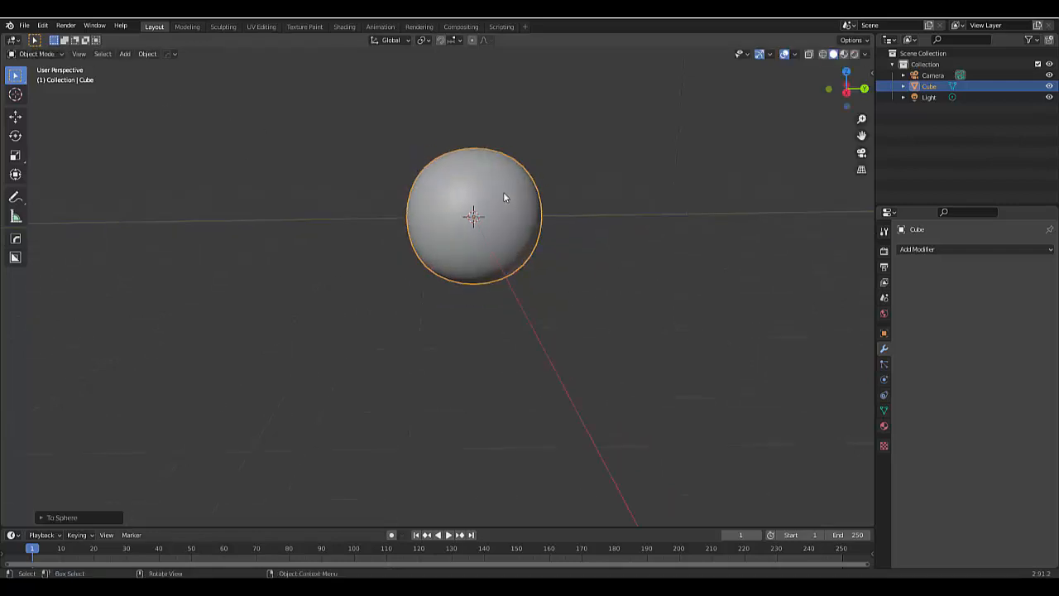
middle_drag(503, 191, 495, 225)
scroll(495, 225, down, 4)
scroll(494, 225, up, 4)
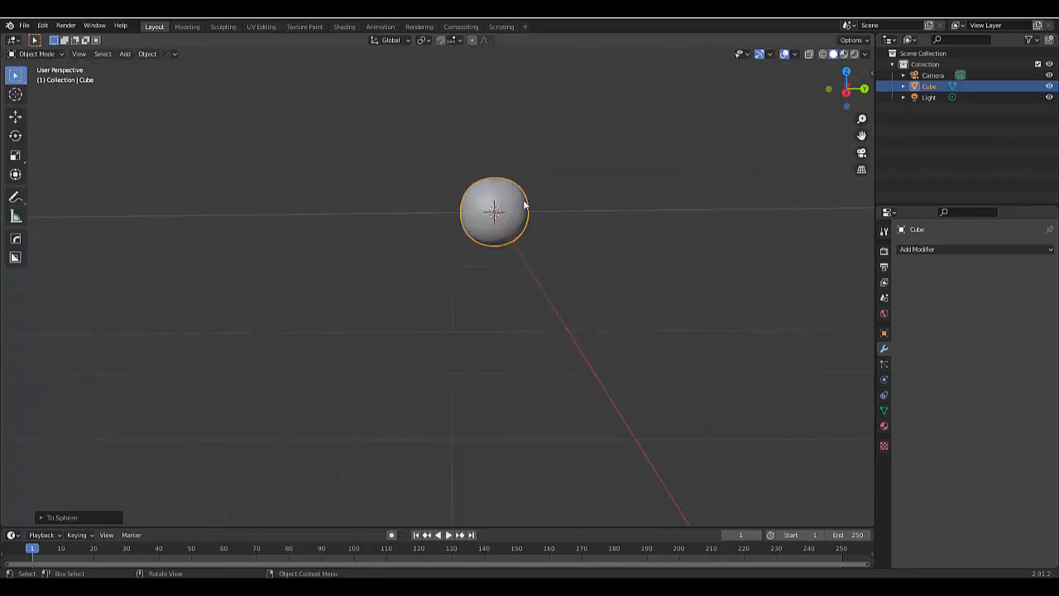
- Add a Bezier circle around the ball and scale it up well beyond the ball's outline
key(shift+a)
mouse_move(523, 199)
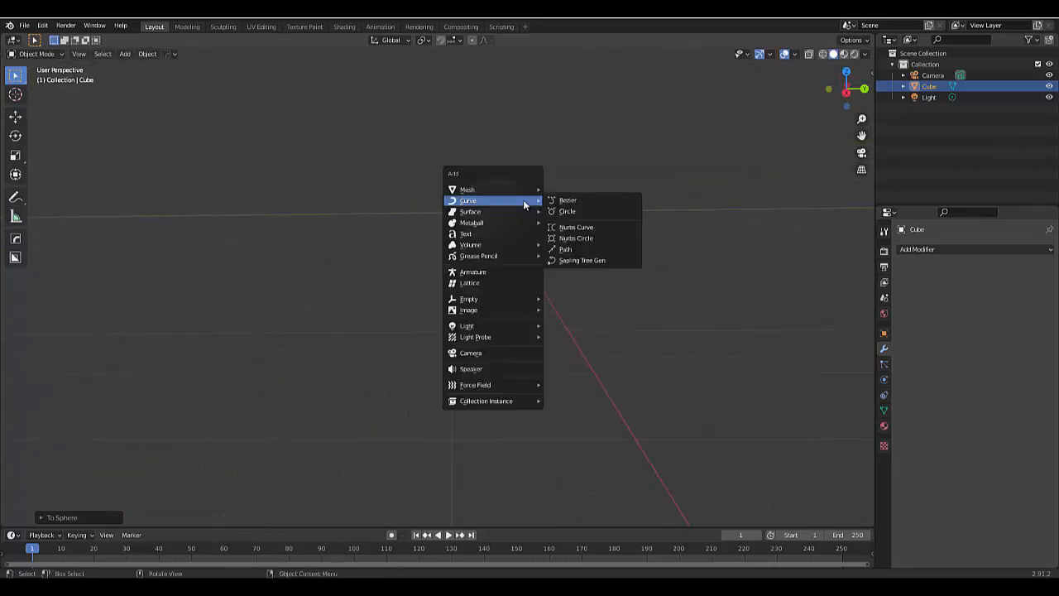
click(584, 210)
key(s)
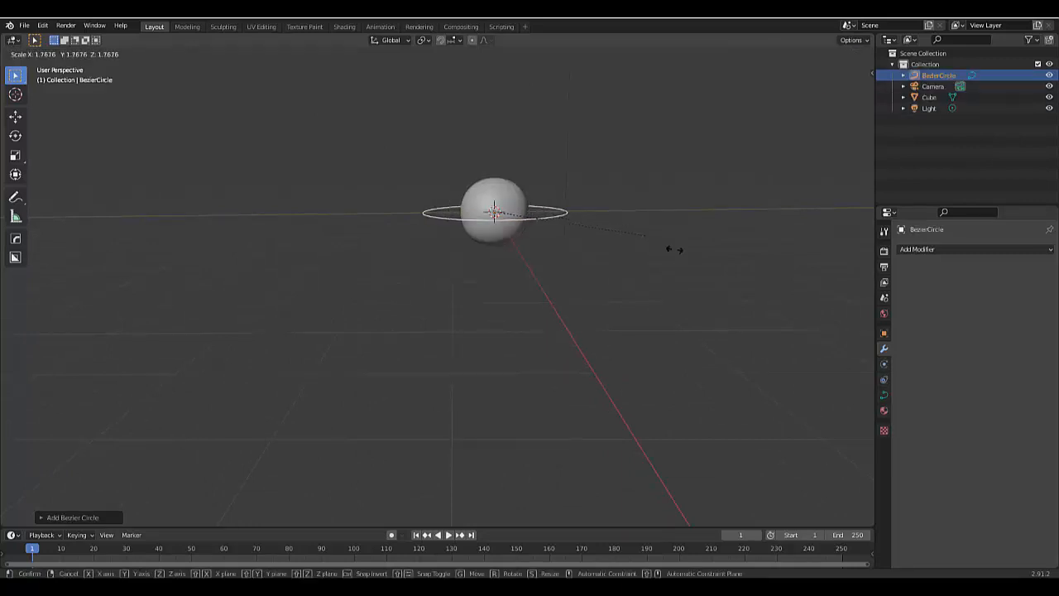
click(739, 260)
- Rename the Bezier circle object as "Light rig"
double_click(935, 76)
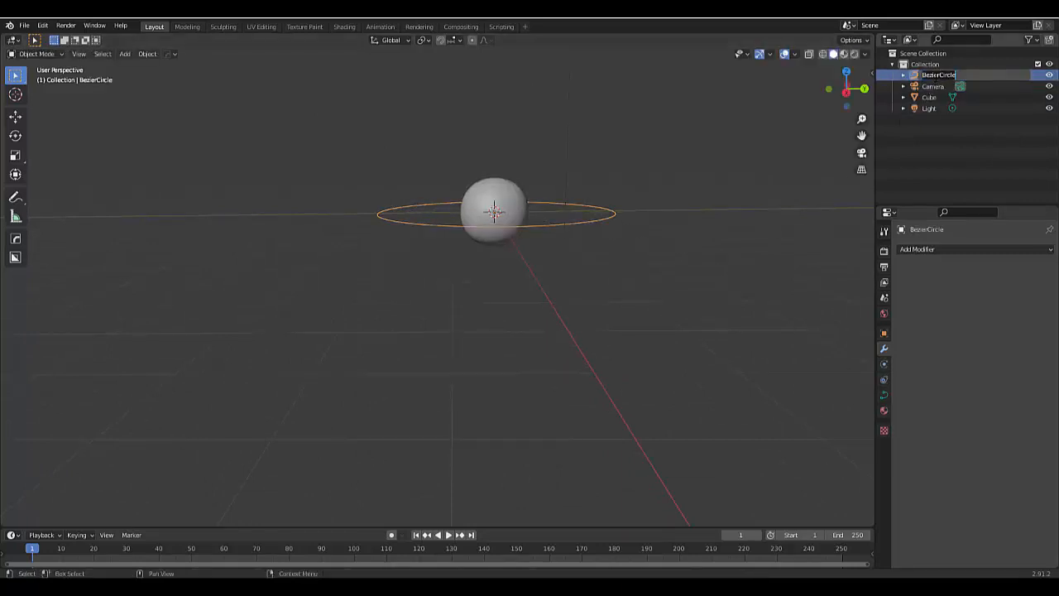
text(Light rig)
key(Return)
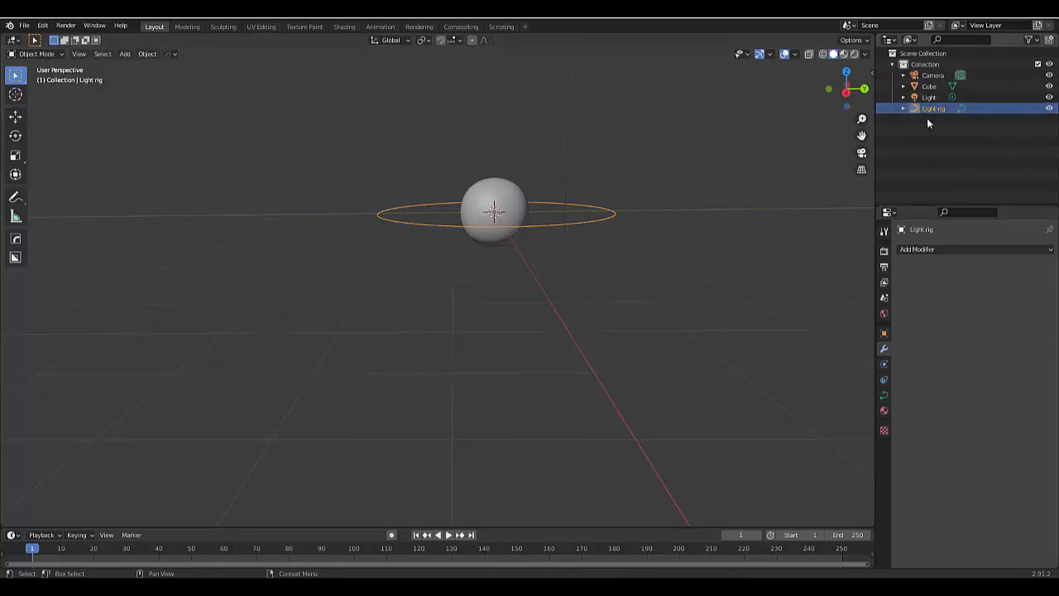
- Split the 3D viewport vertically into two side-by-side views of similar width
scroll(527, 246, down, 3)
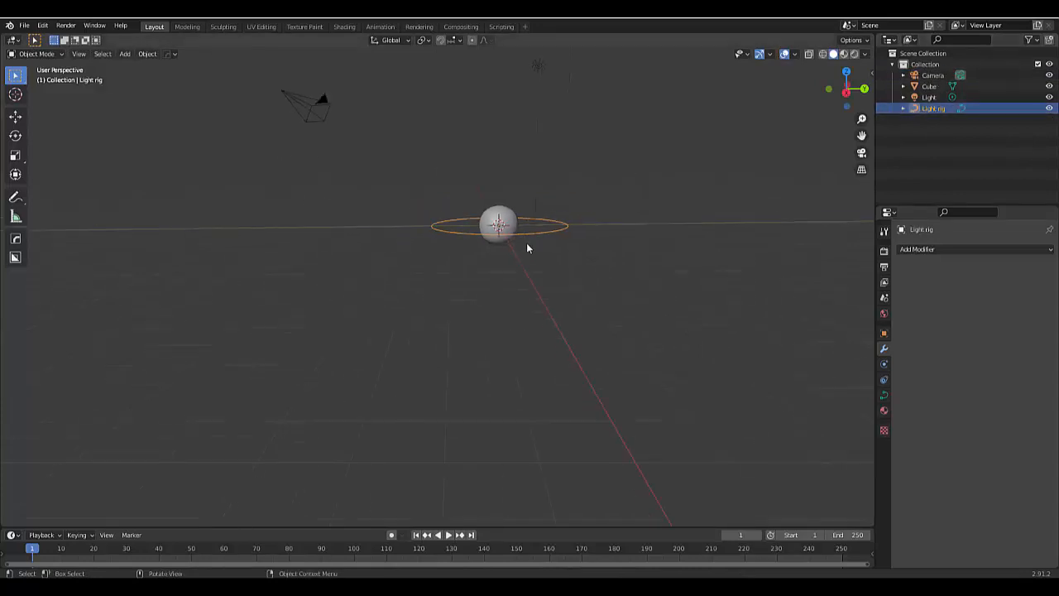
scroll(521, 232, up, 4)
mouse_move(521, 232)
middle_down()
mouse_move(531, 254)
mouse_move(526, 242)
middle_up()
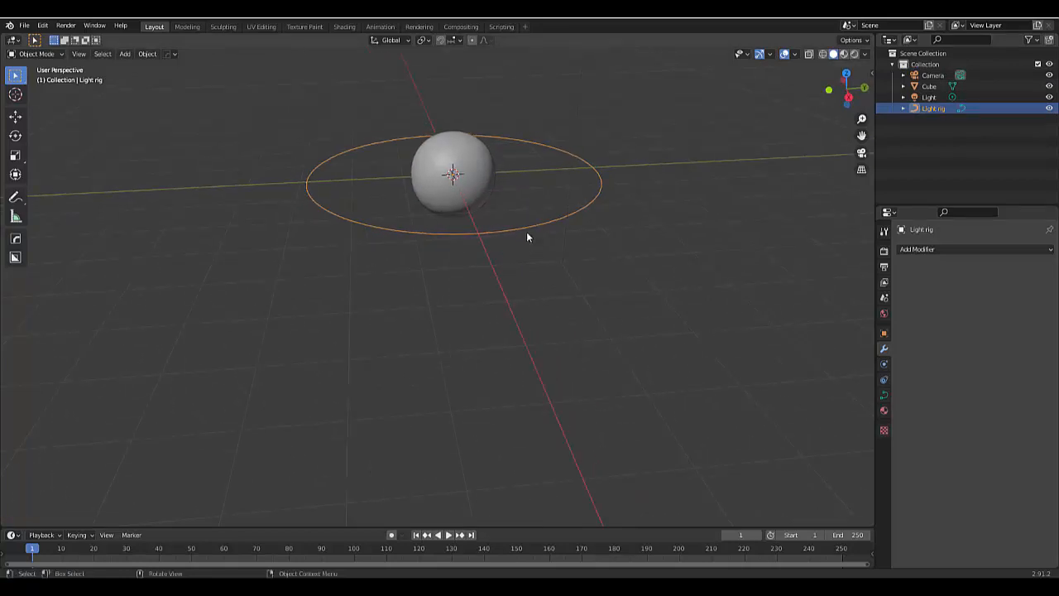
scroll(566, 297, down, 4)
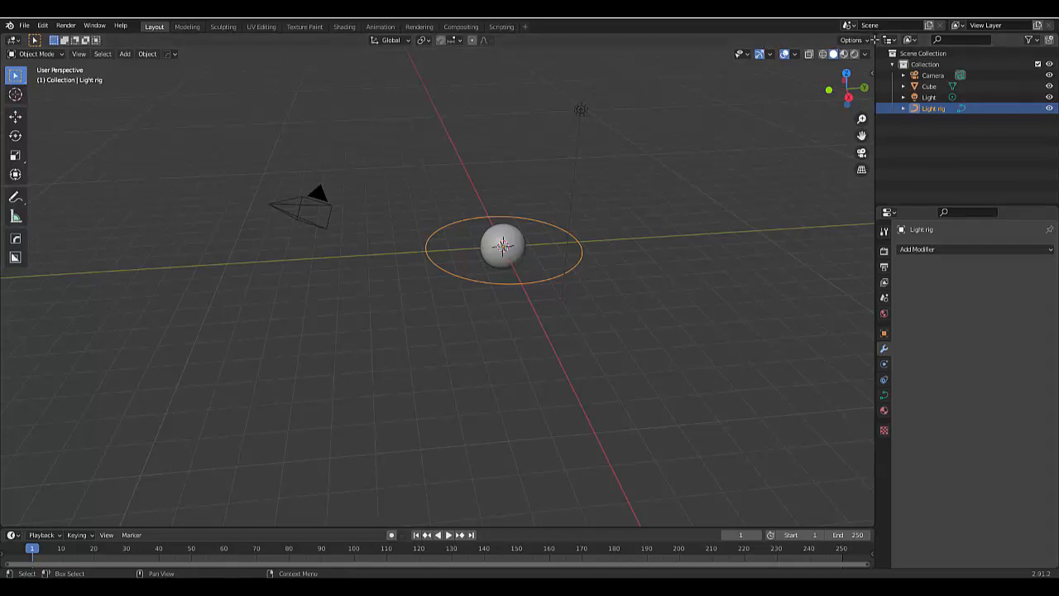
drag(867, 40, 612, 83)
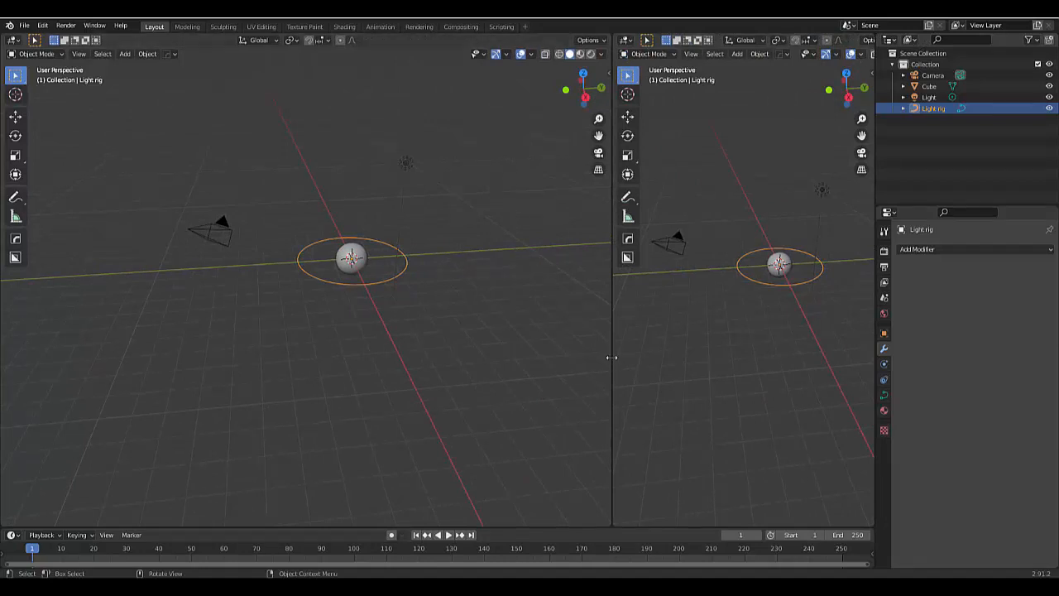
drag(610, 355, 475, 326)
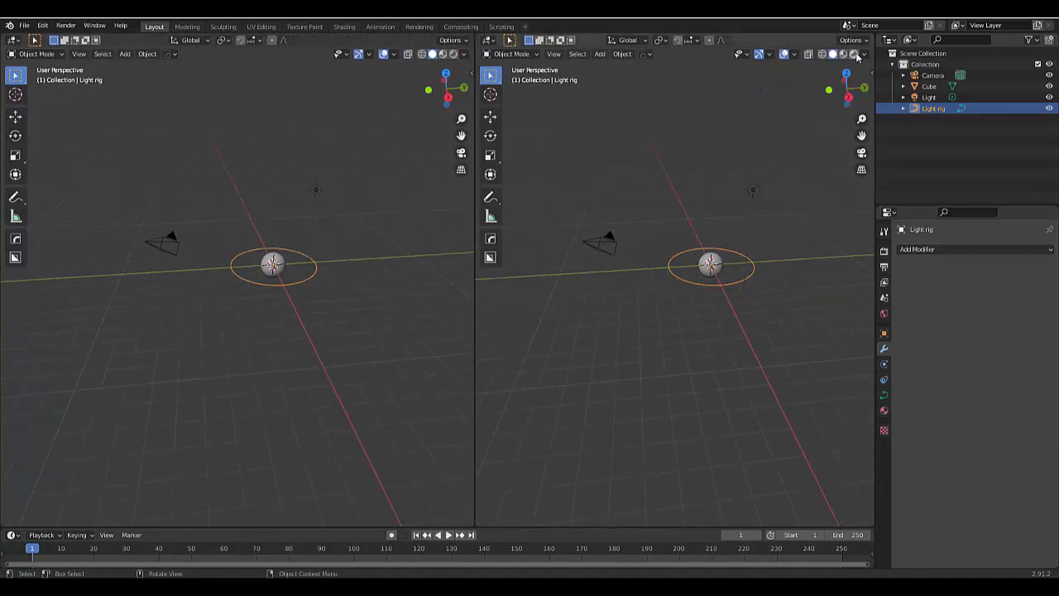
- Show the rendered camera view in the second viewport, enlarged on the ball, and narrow that viewport
click(862, 157)
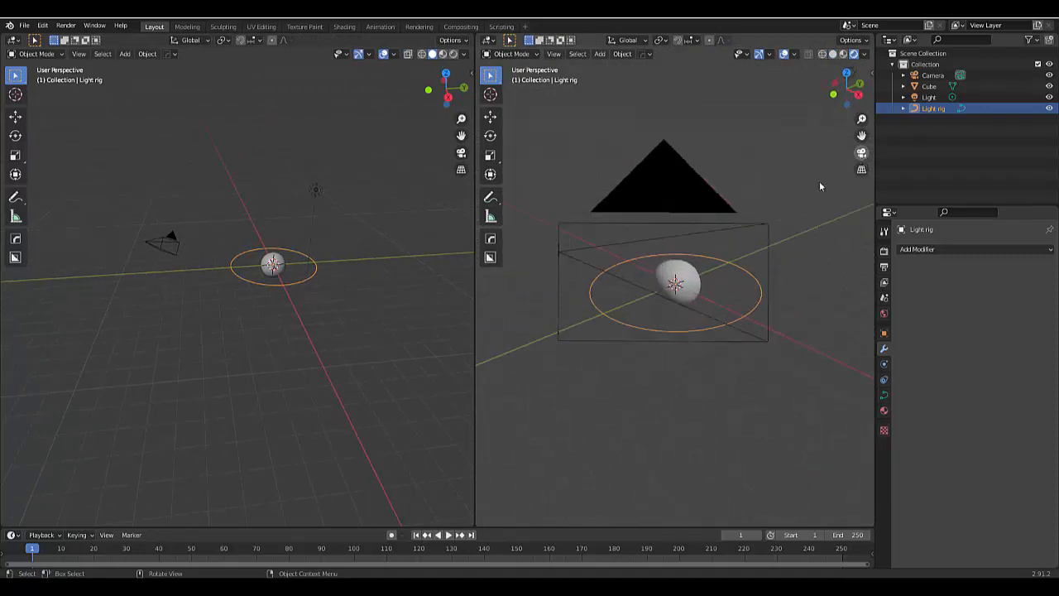
scroll(720, 244, up, 2)
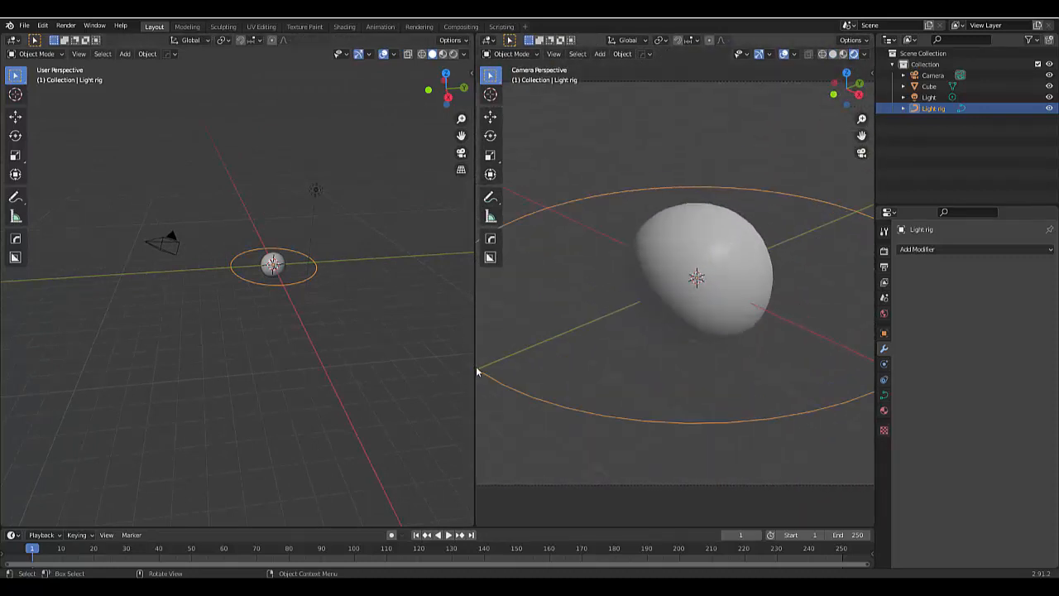
drag(476, 372, 664, 364)
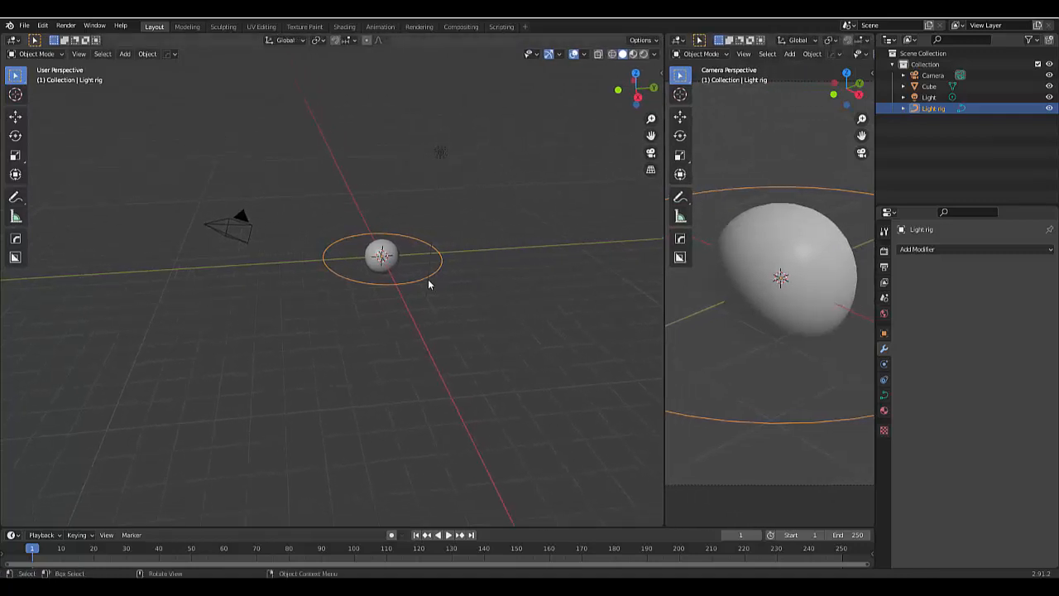
- Change the scene's point light to a Spot light with a pale yellow color
click(440, 154)
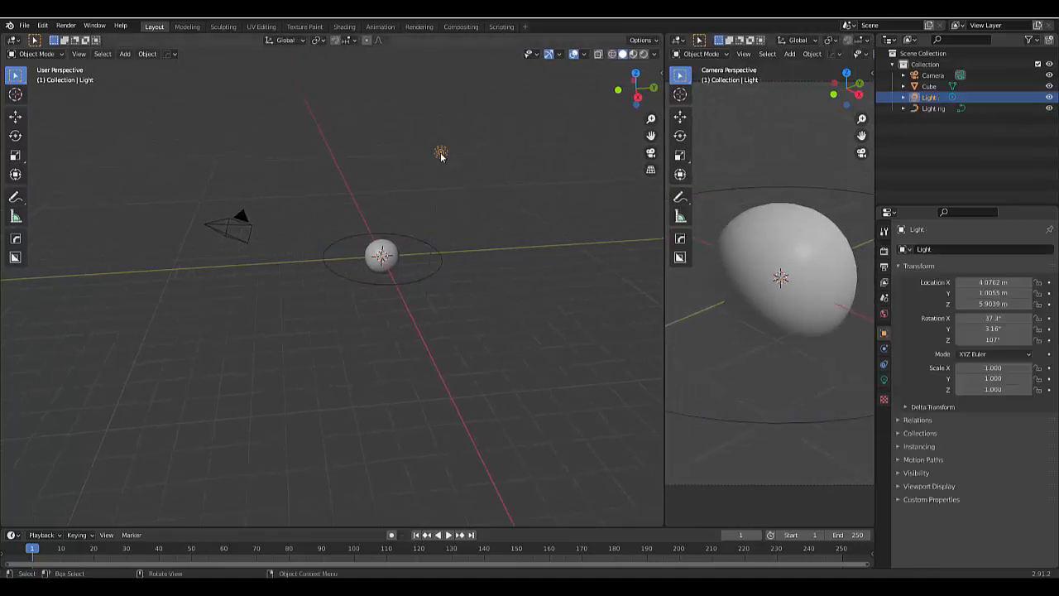
click(883, 382)
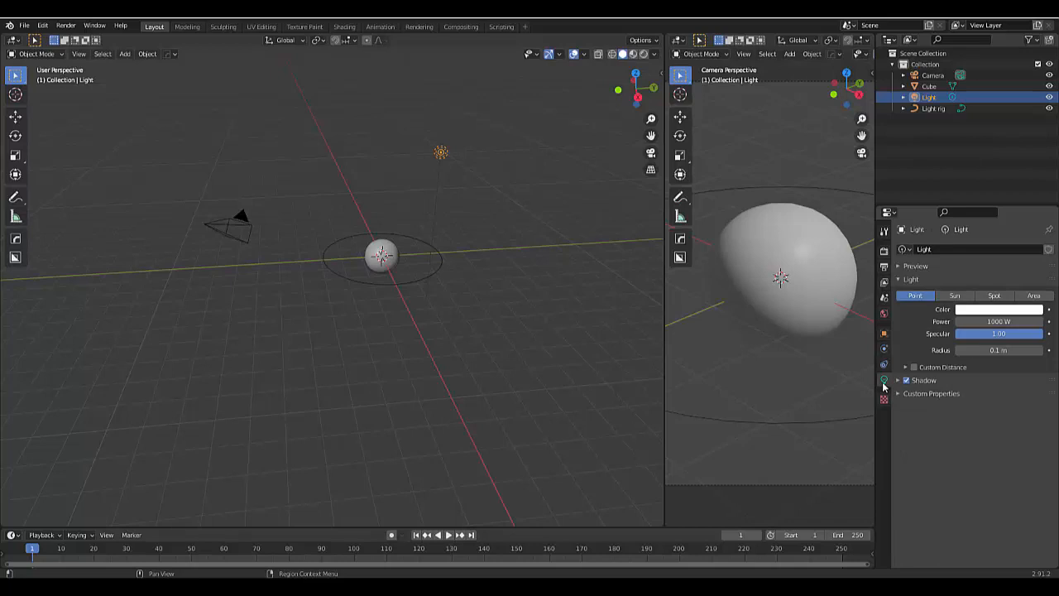
click(984, 303)
click(984, 311)
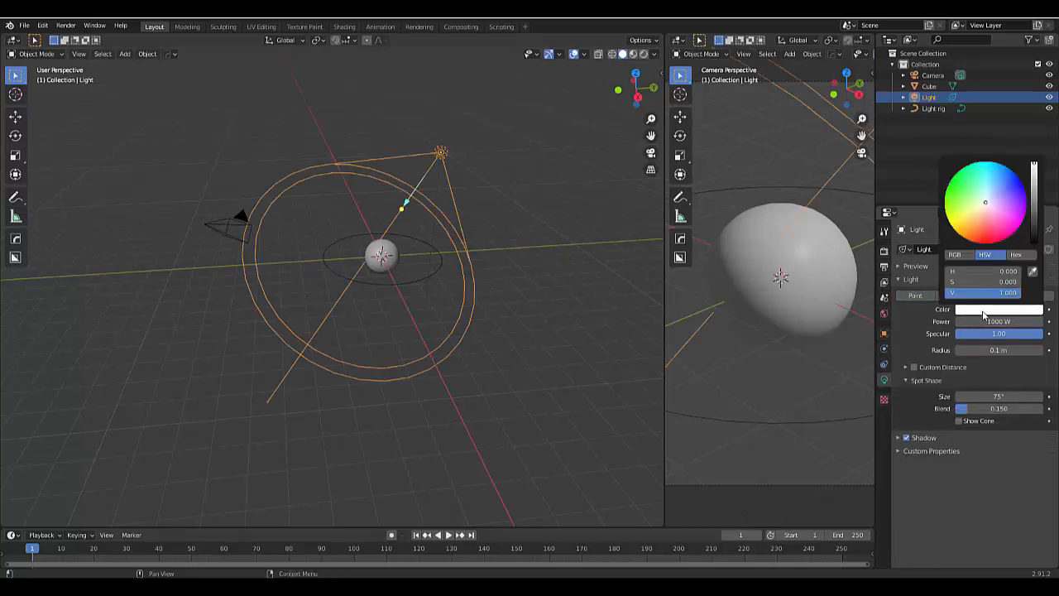
click(976, 214)
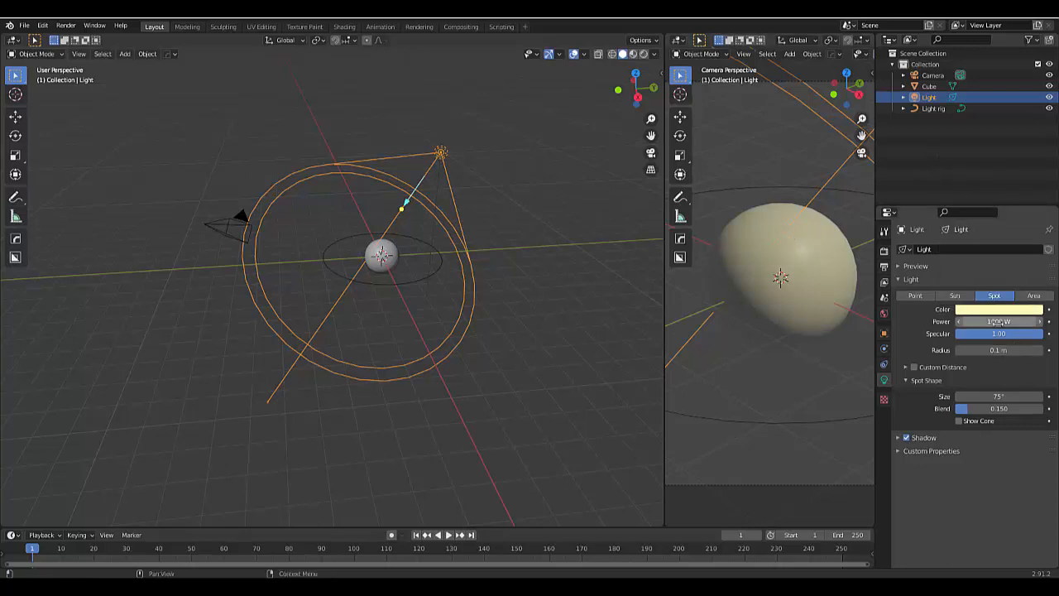
middle_drag(345, 172, 331, 235)
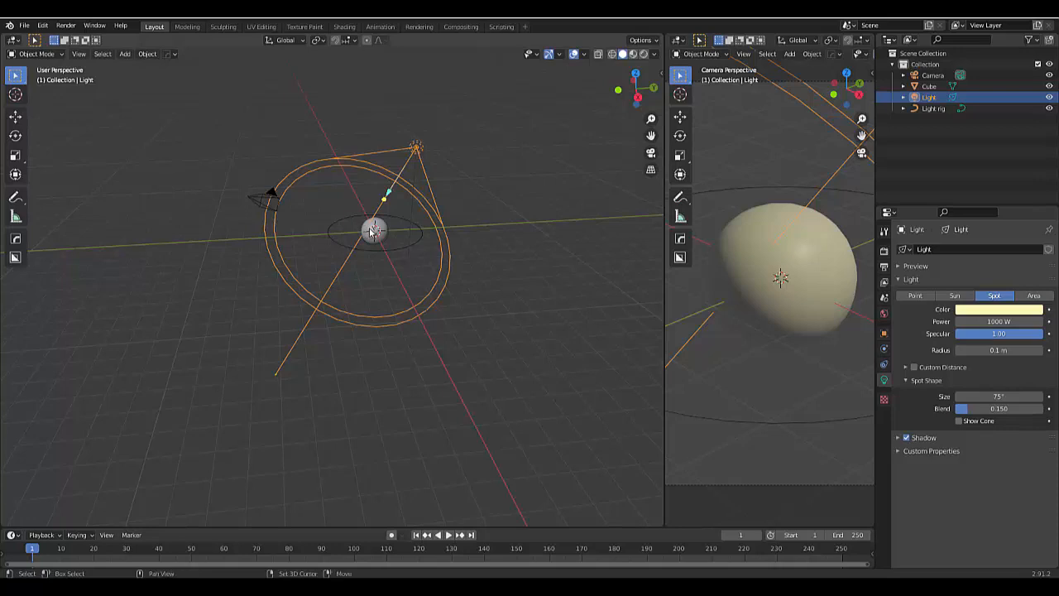
key(shift+d)
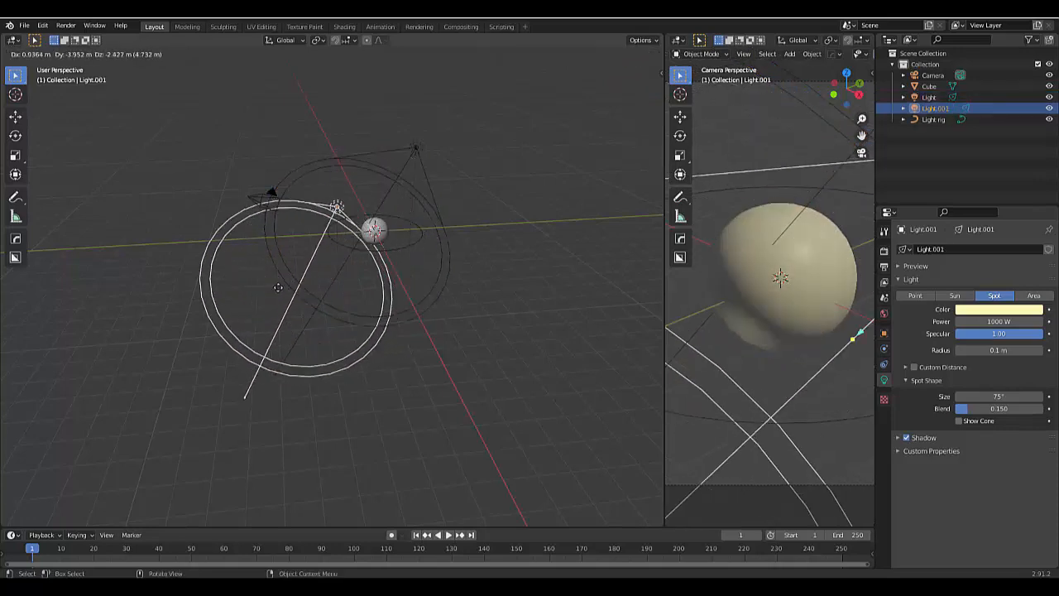
click(262, 338)
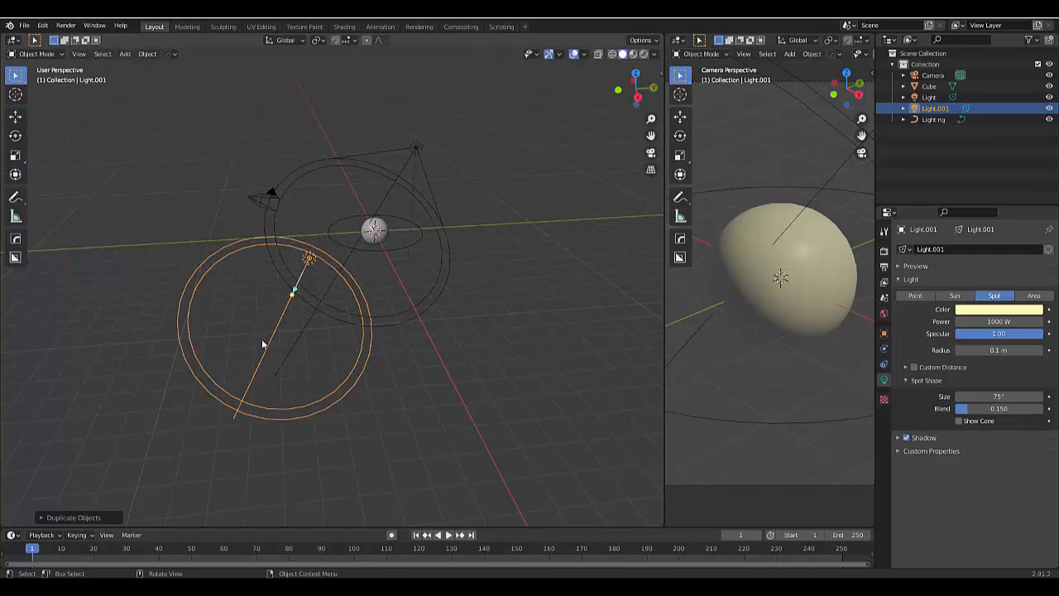
key(ctrl+z)
- Duplicate the spot light in the right orthographic view, placing the copy about 5 m lower, close beside the ball
key(KP_1)
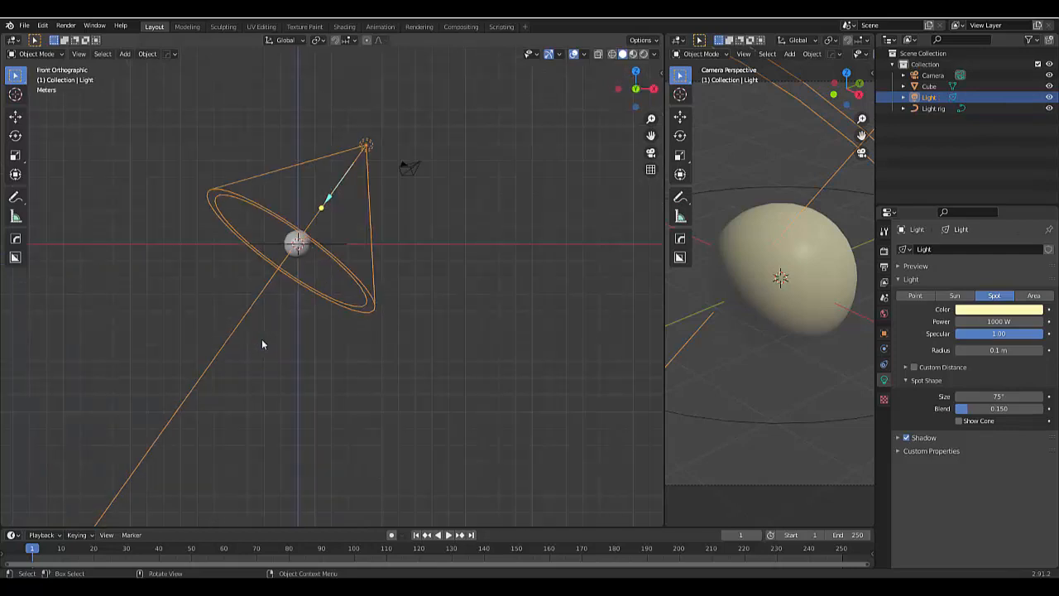
key(KP_3)
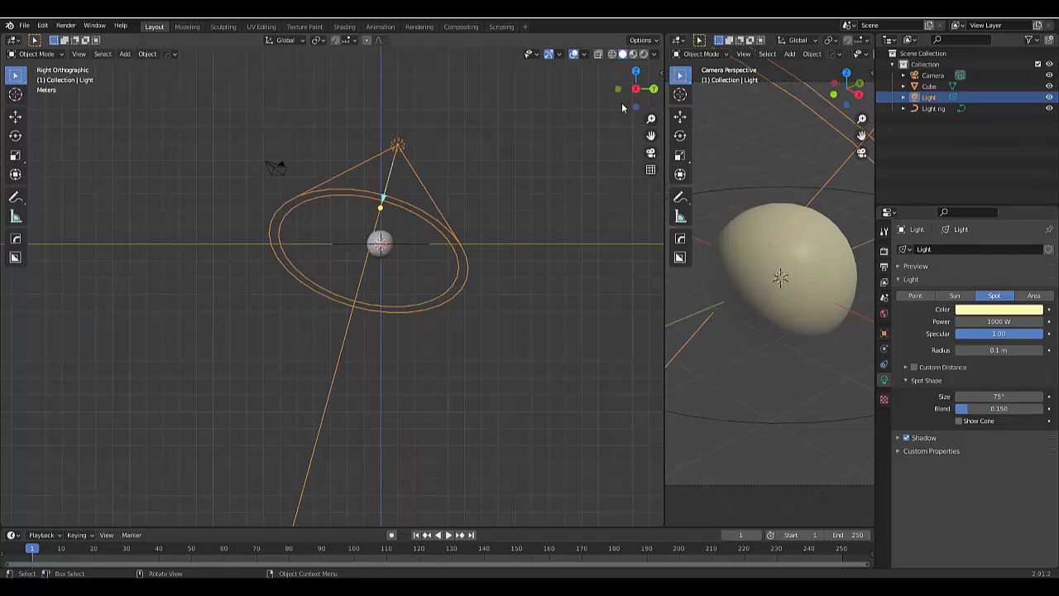
key(g)
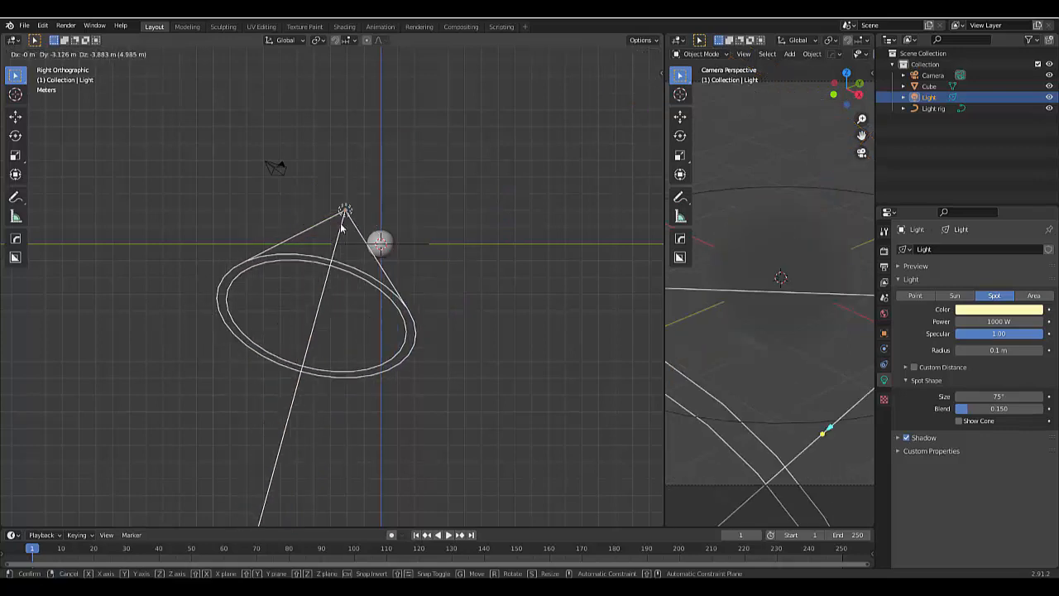
right_click(340, 224)
key(shift+d)
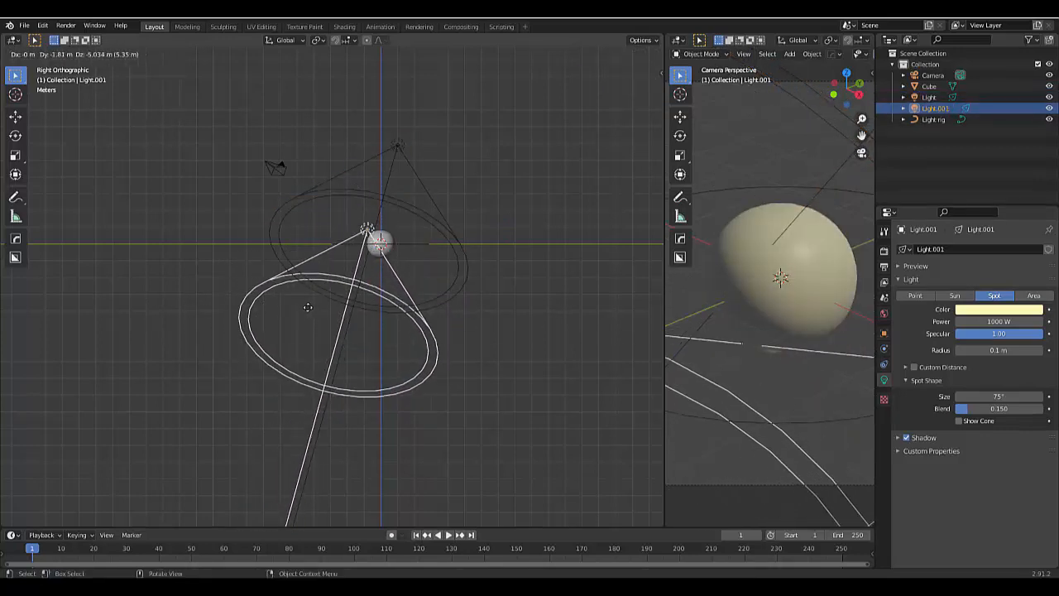
click(305, 301)
- Turn the duplicated spot light to face upward, move it below the ball, and adjust its rotation to aim at the ball
key(r)
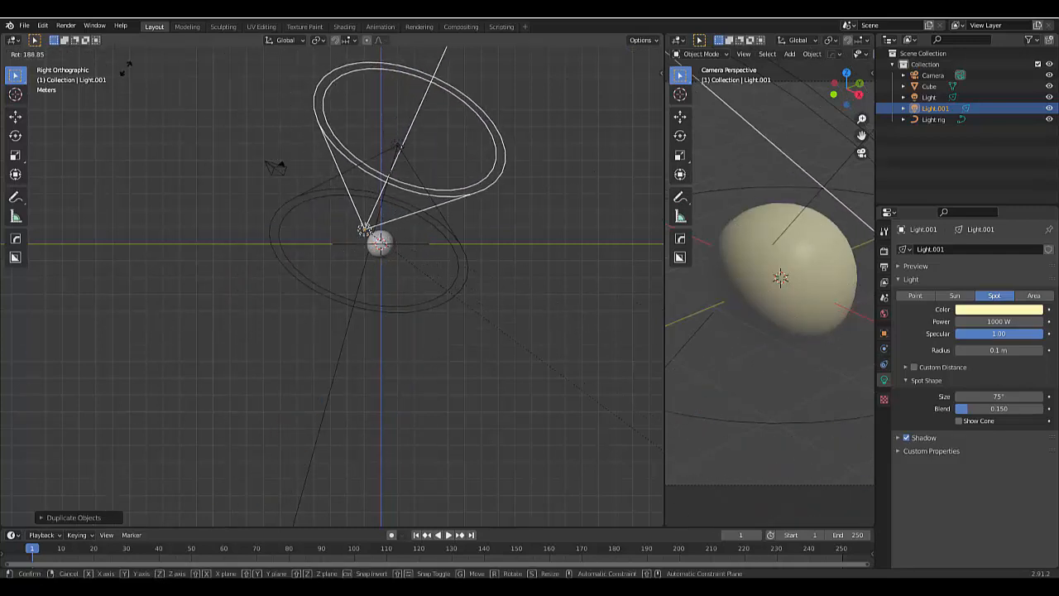
click(398, 142)
key(g)
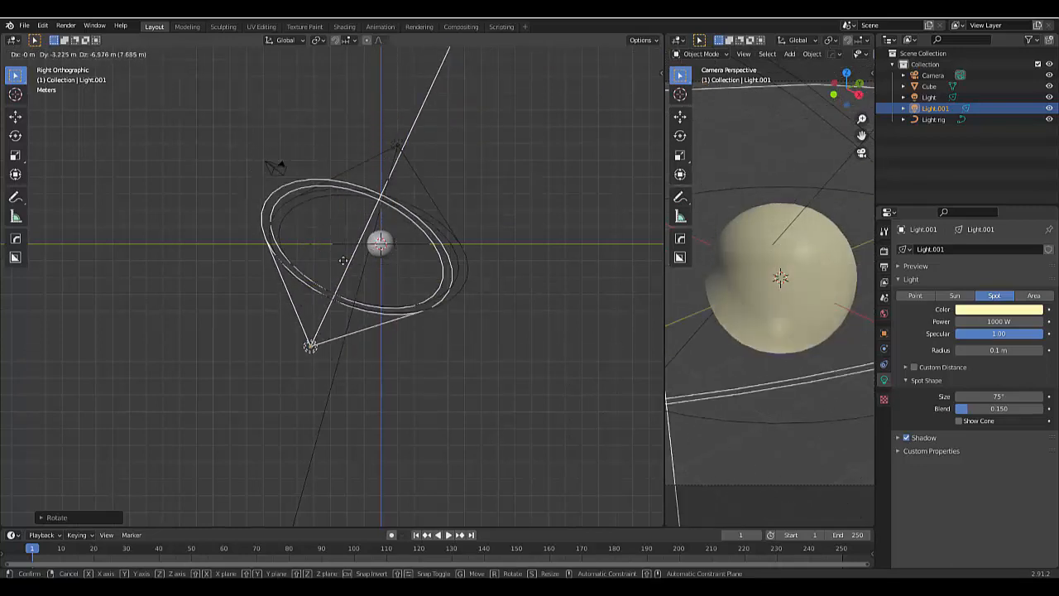
click(374, 264)
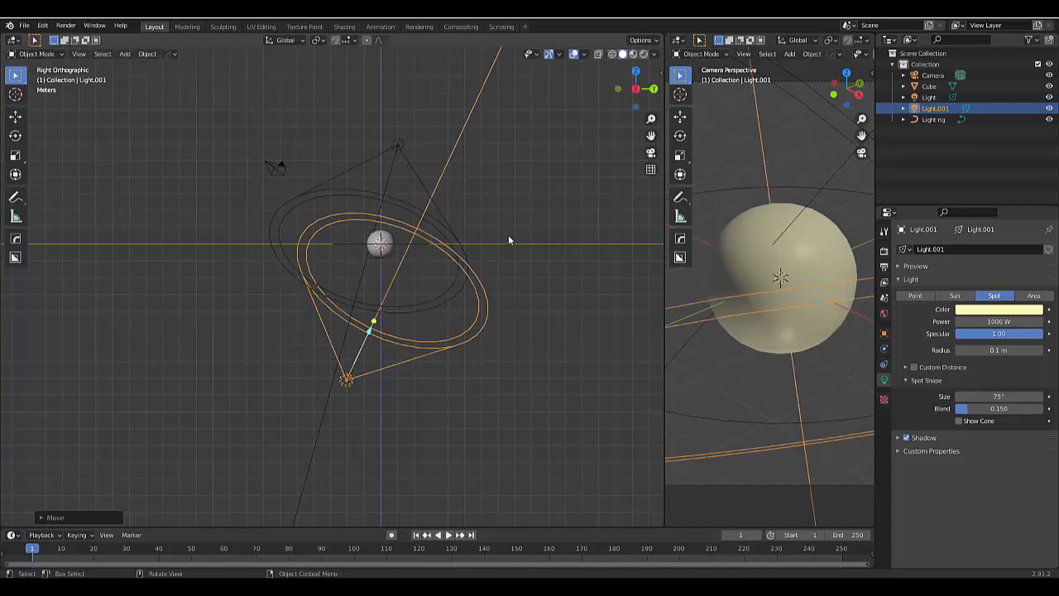
key(r)
click(466, 208)
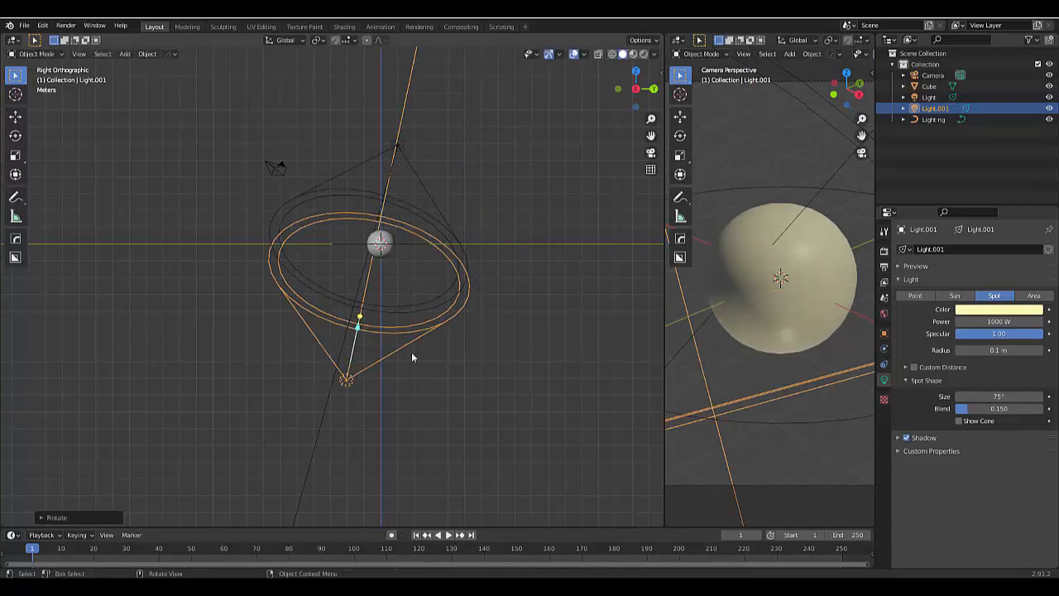
- Duplicate the lower spot light, place the copy on the camera's side slightly above the ball, and rotate it to aim at the ball
key(shift+d)
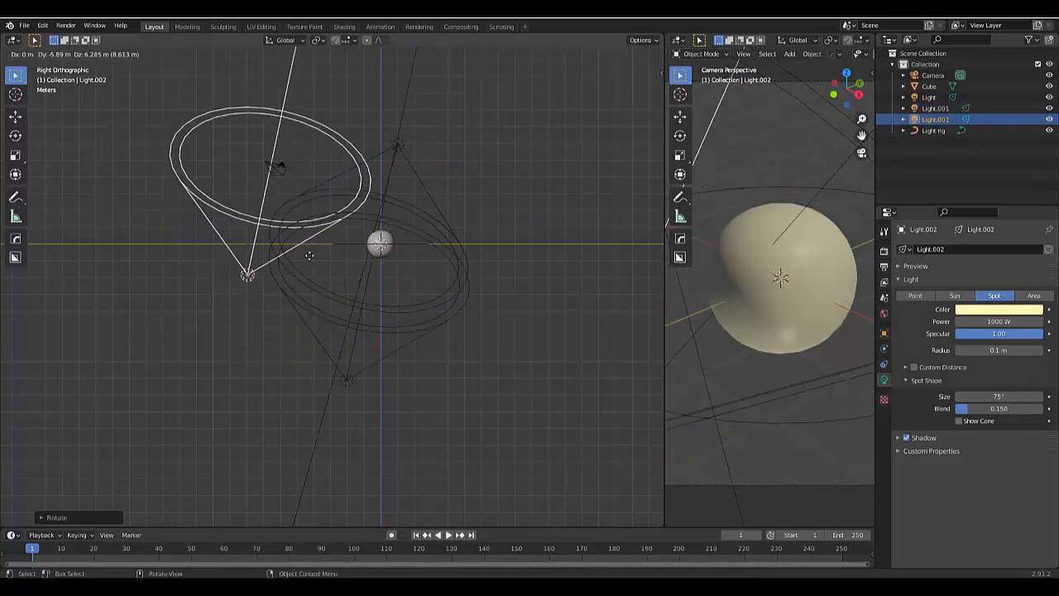
click(310, 245)
key(r)
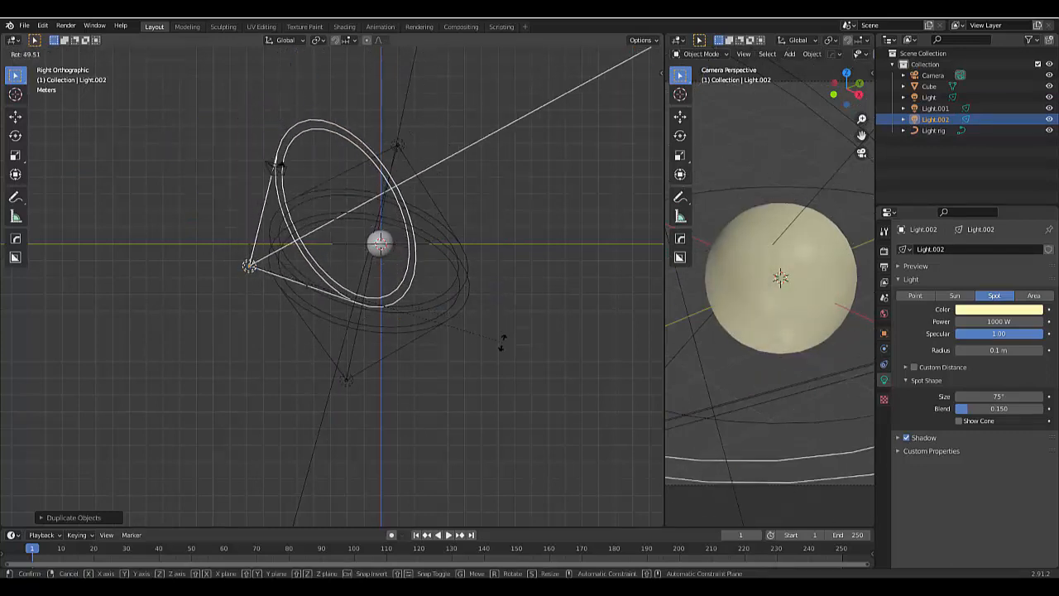
click(331, 298)
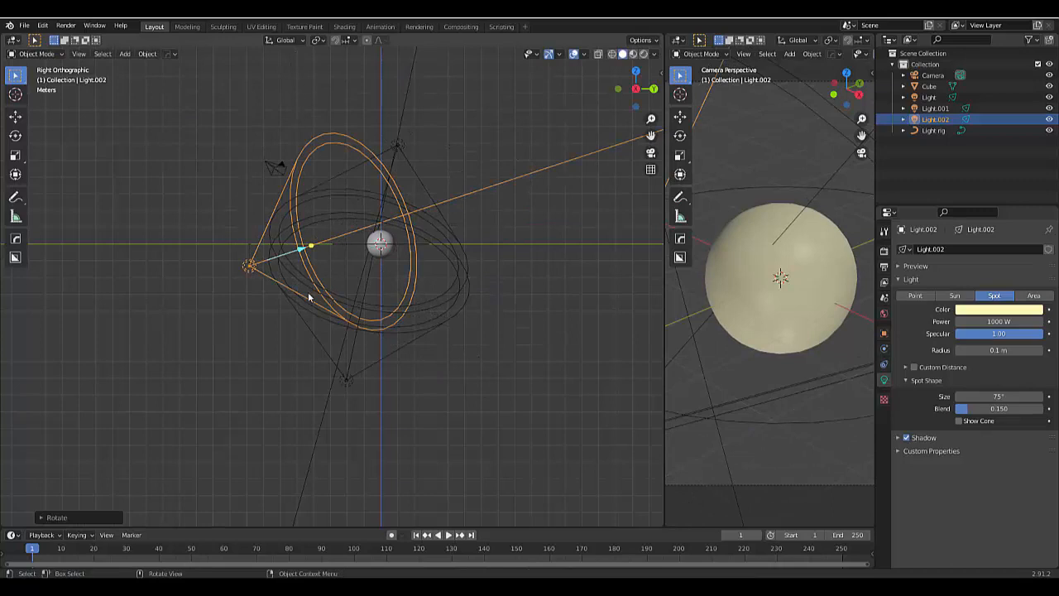
key(g)
click(577, 217)
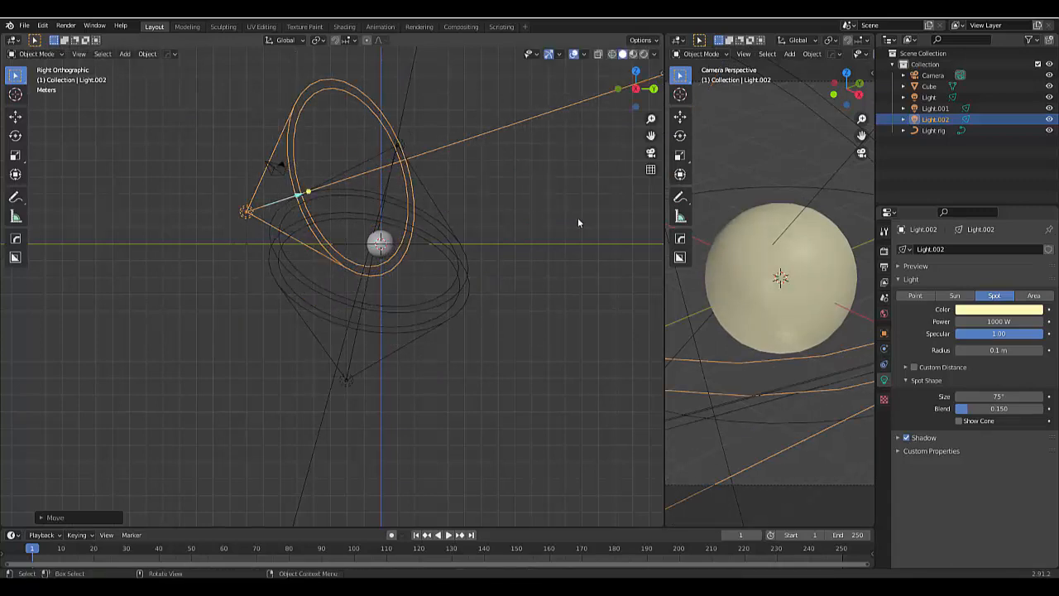
key(r)
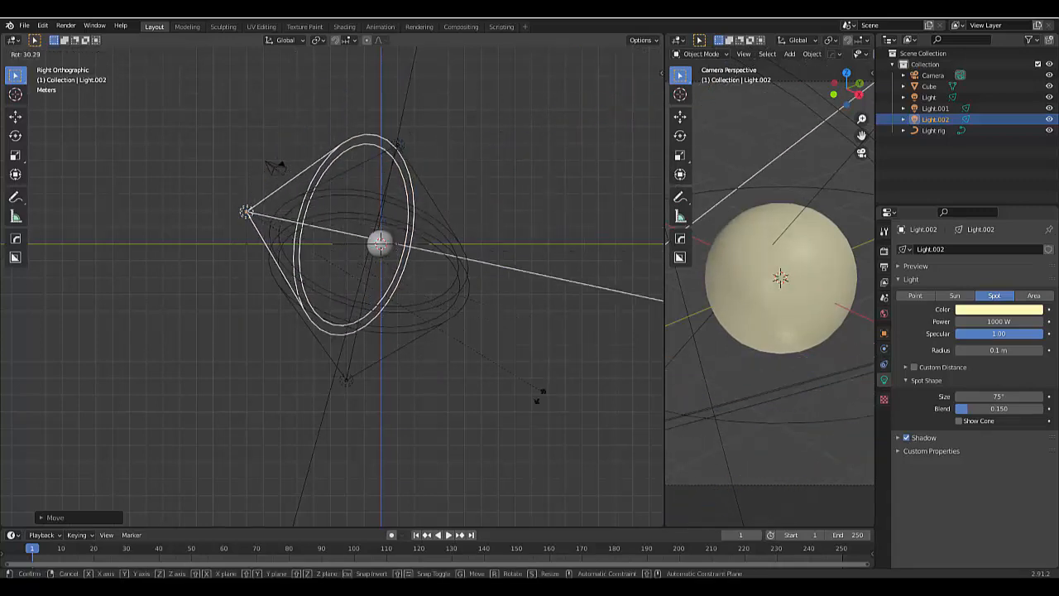
click(539, 400)
scroll(750, 407, down, 4)
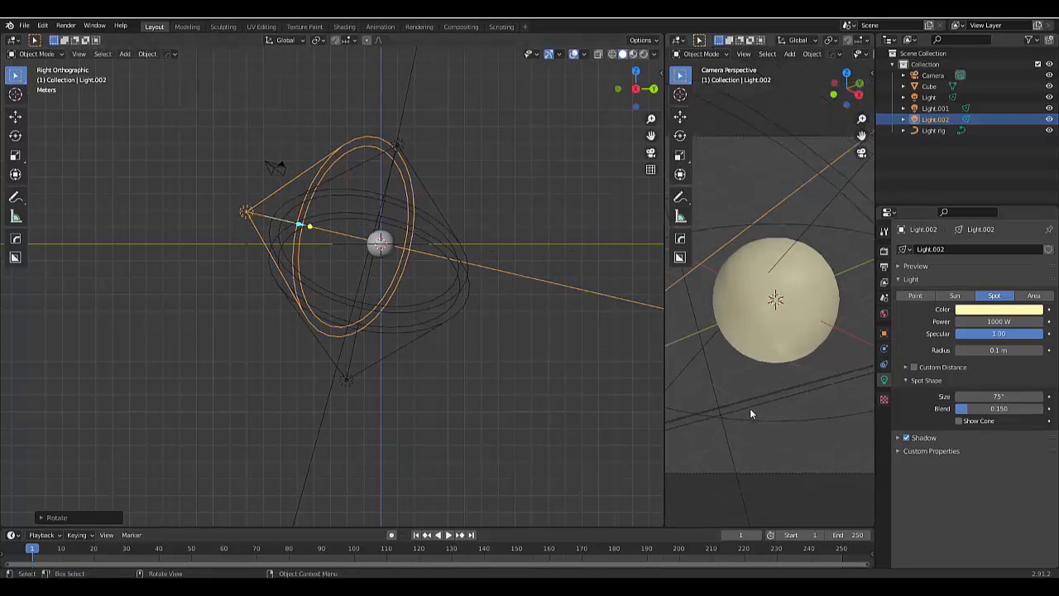
scroll(758, 401, up, 3)
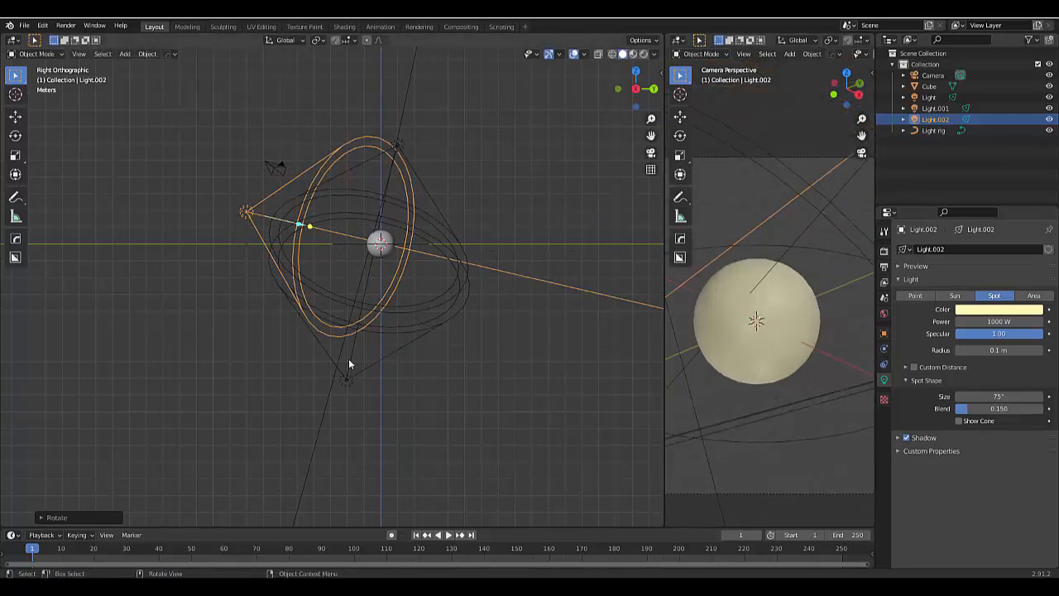
scroll(346, 330, up, 1)
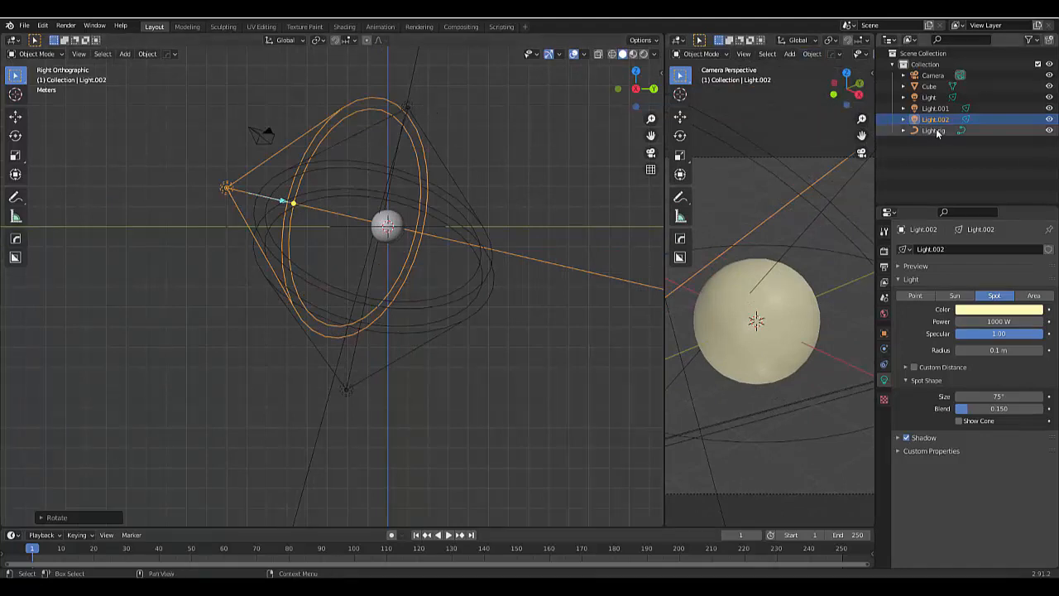
click(929, 97)
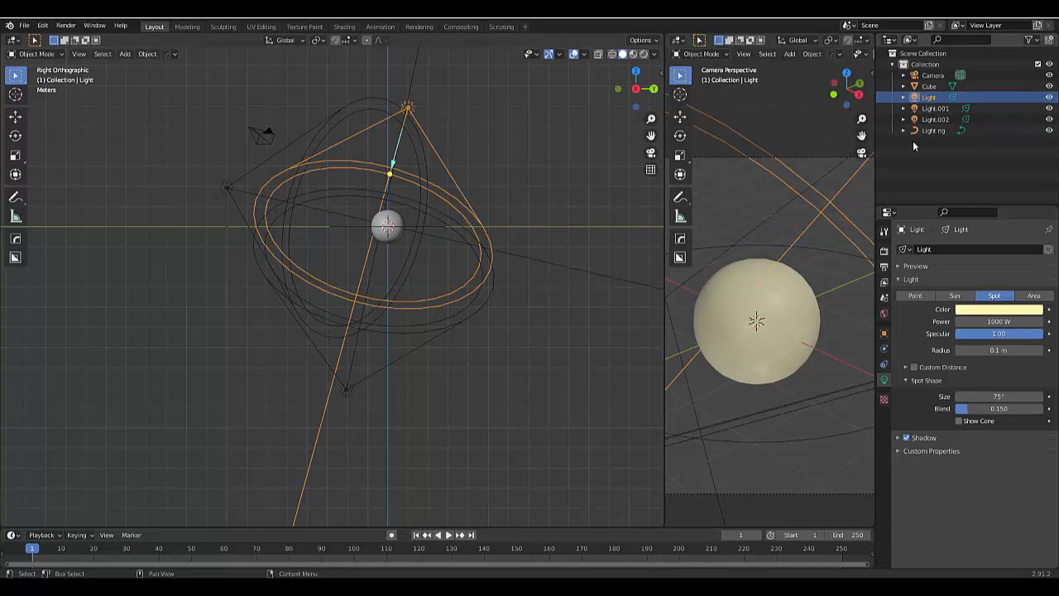
shift+click(930, 132)
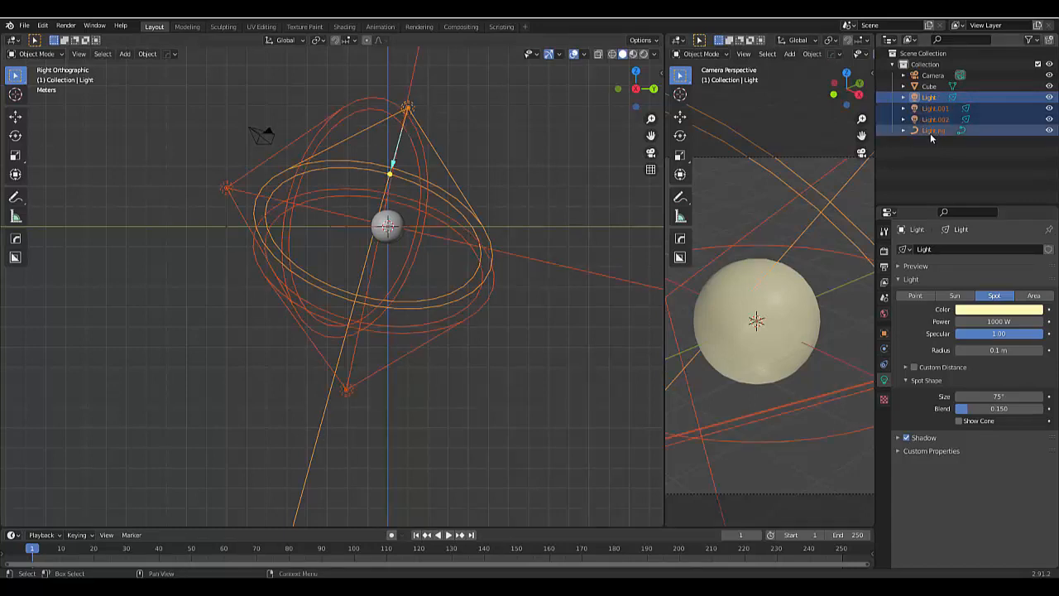
click(929, 153)
- Parent all three spot lights to the Light rig circle using the Object option
click(929, 132)
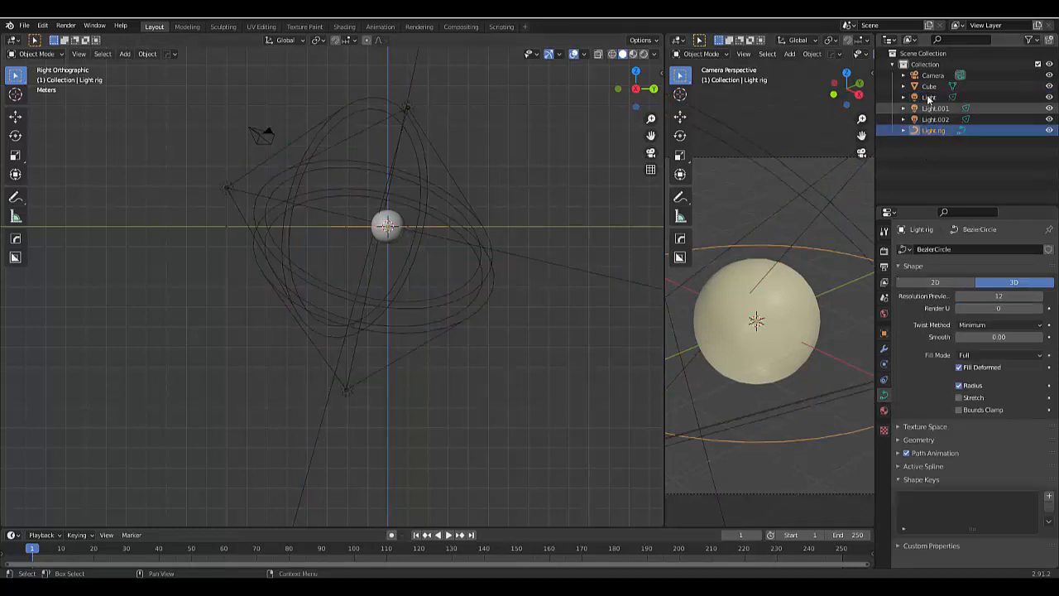
shift+click(929, 98)
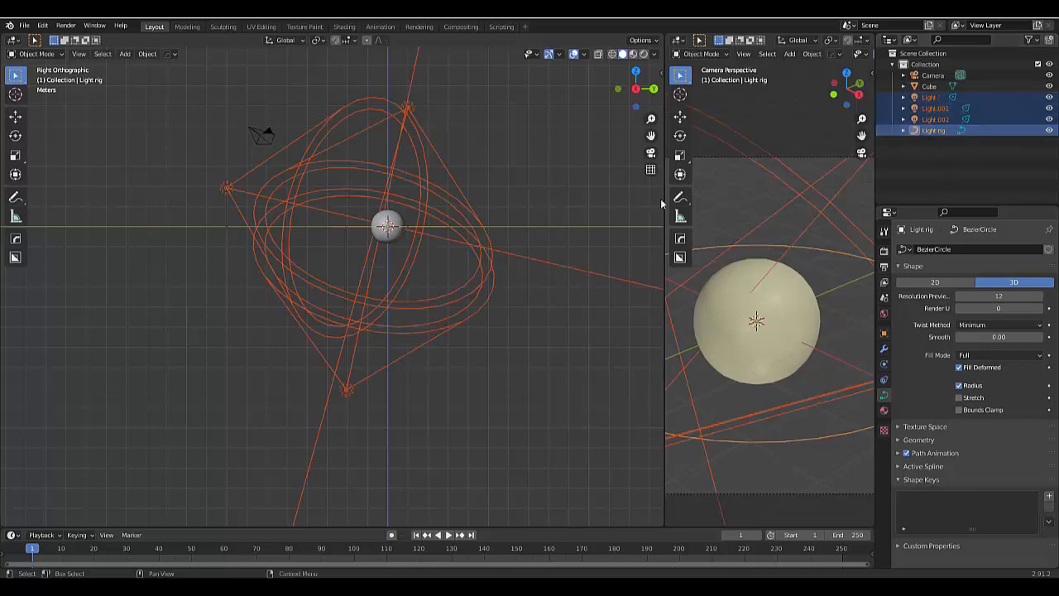
key(ctrl+p)
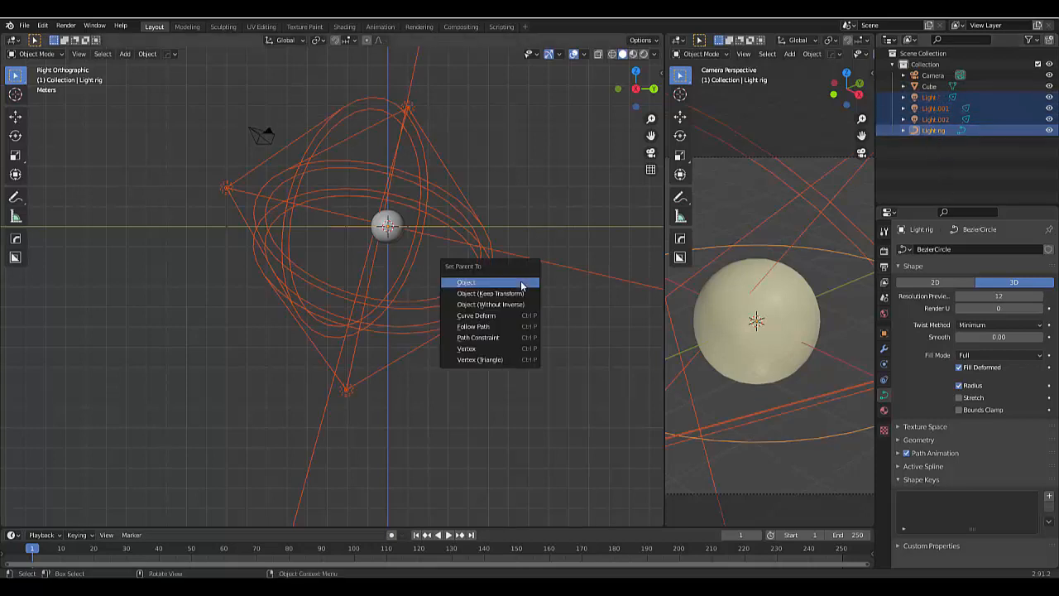
click(521, 284)
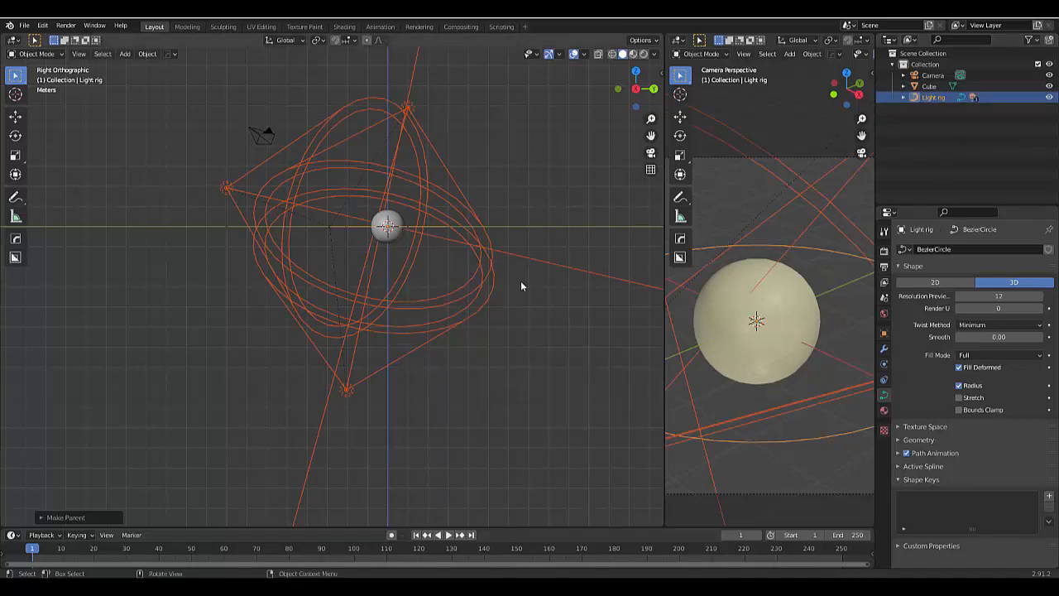
- Create a new scene collection and name it "Light rig"
right_click(911, 120)
click(911, 122)
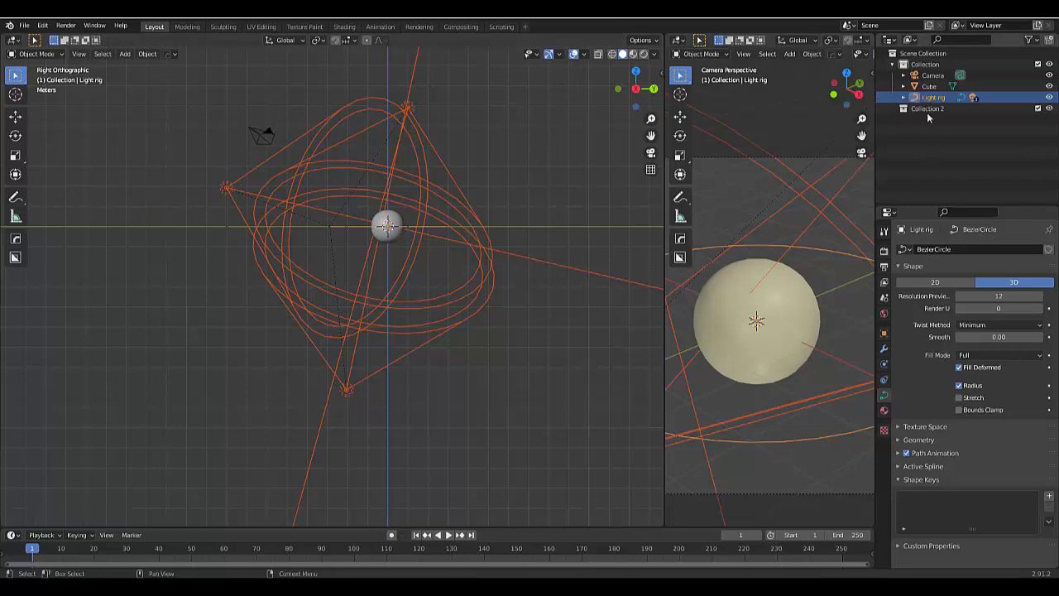
click(927, 110)
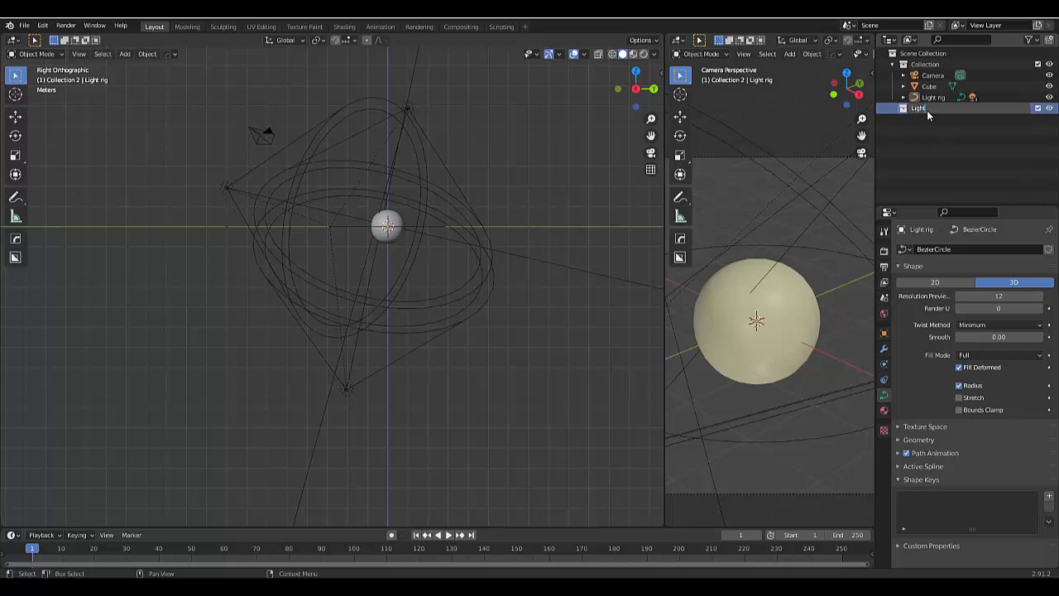
text(Light rig)
key(Return)
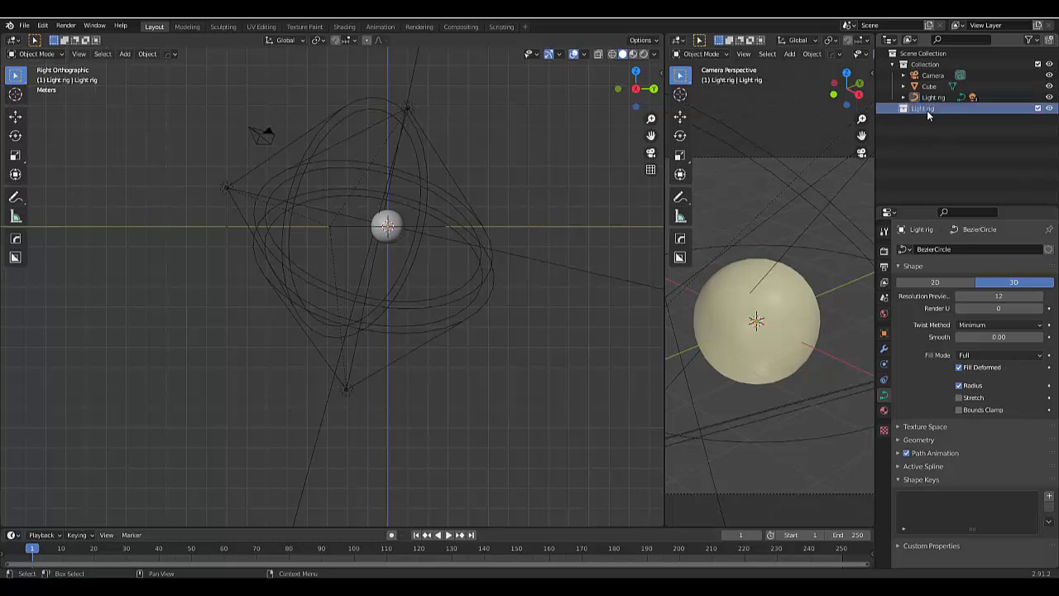
- Move the Light rig circle object out of Collection into the Light rig collection
click(934, 97)
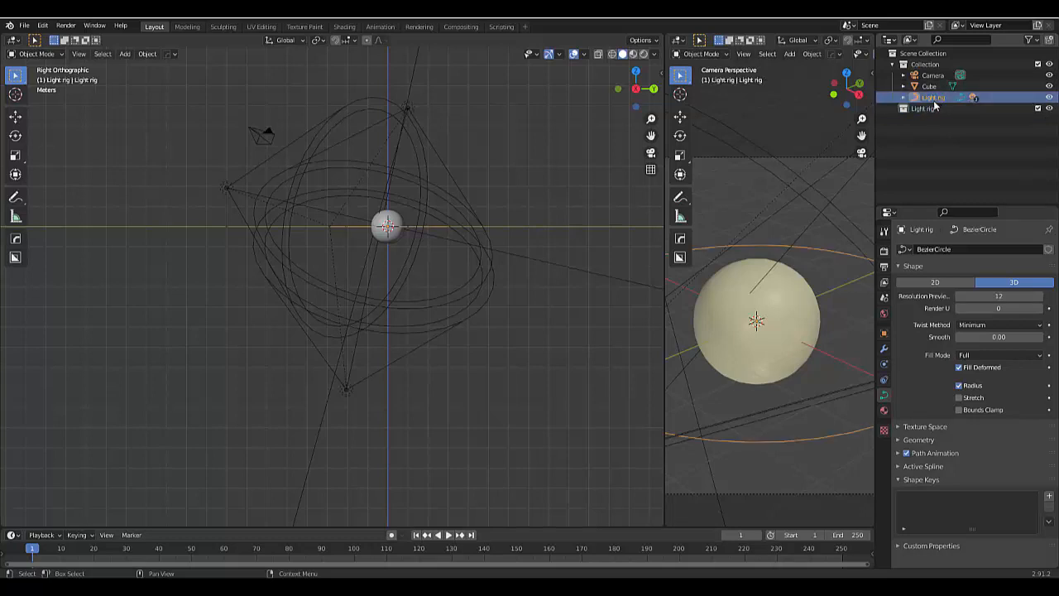
drag(933, 101, 933, 106)
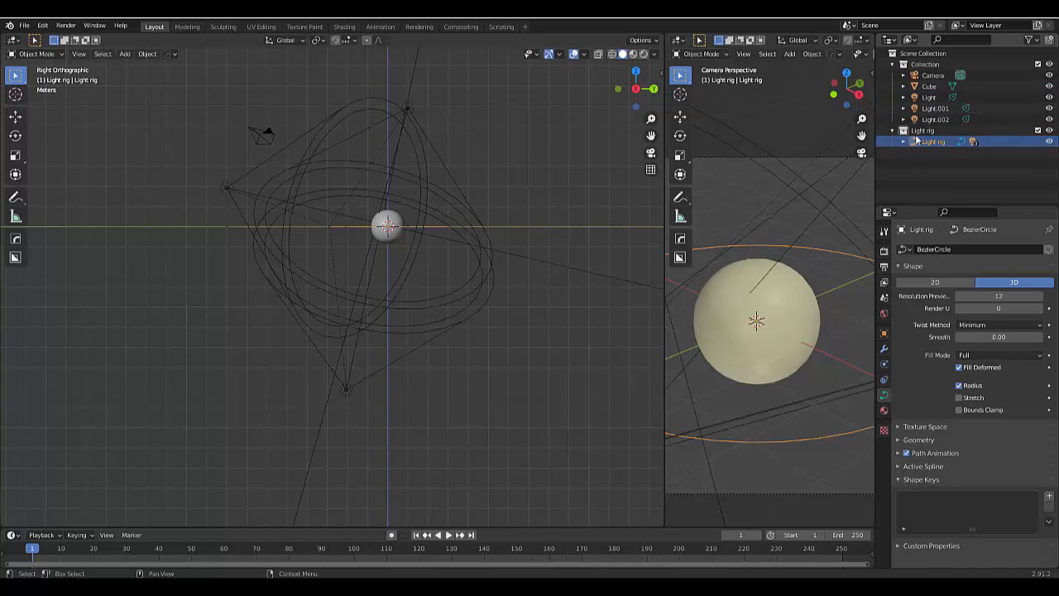
scroll(473, 296, down, 1)
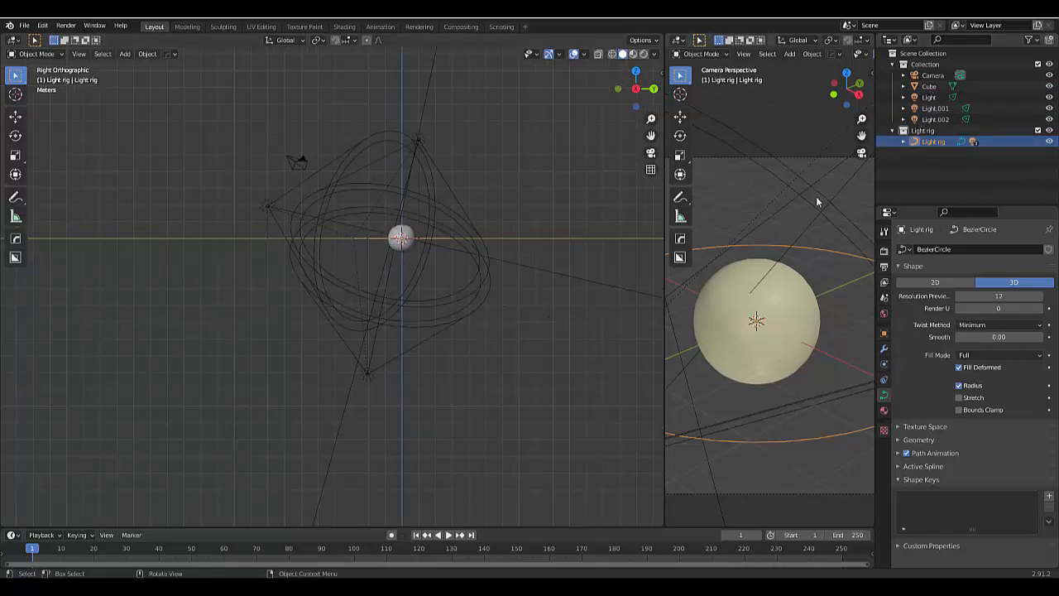
- Change the color of the spot light below the ball, Light.001, to orange
click(903, 142)
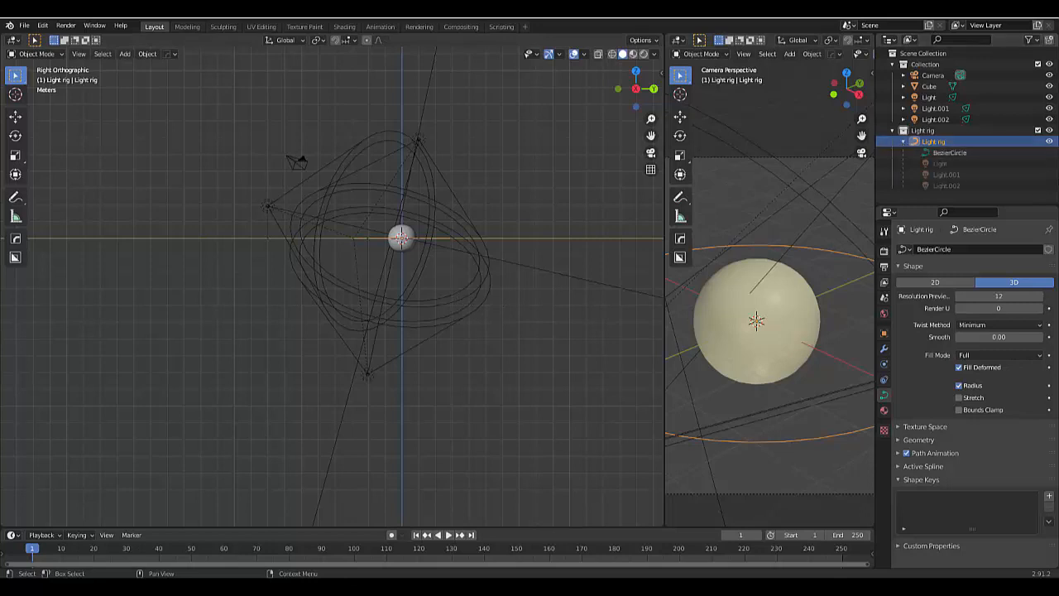
click(962, 174)
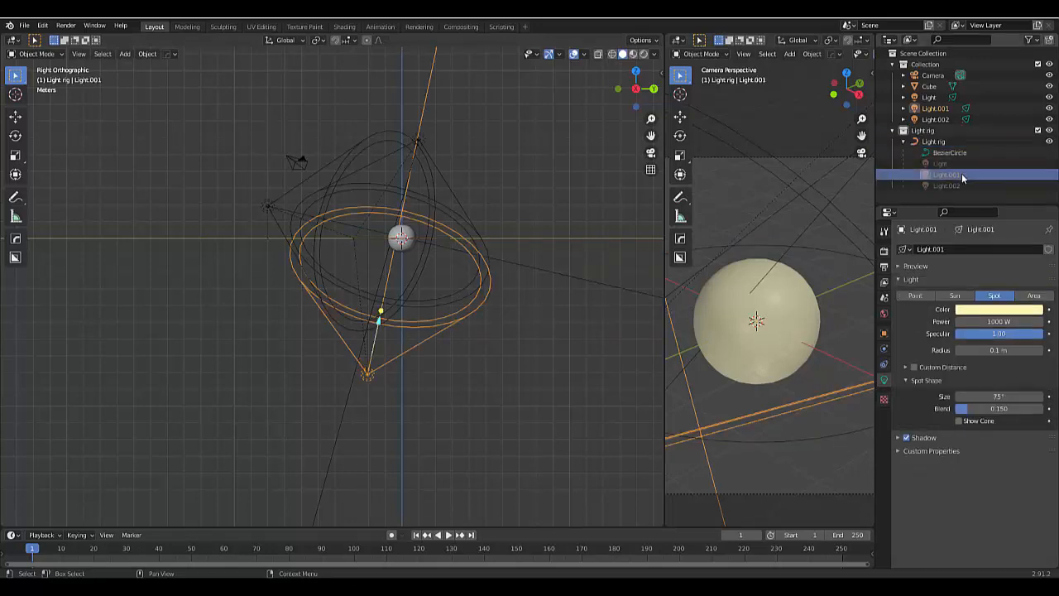
click(945, 164)
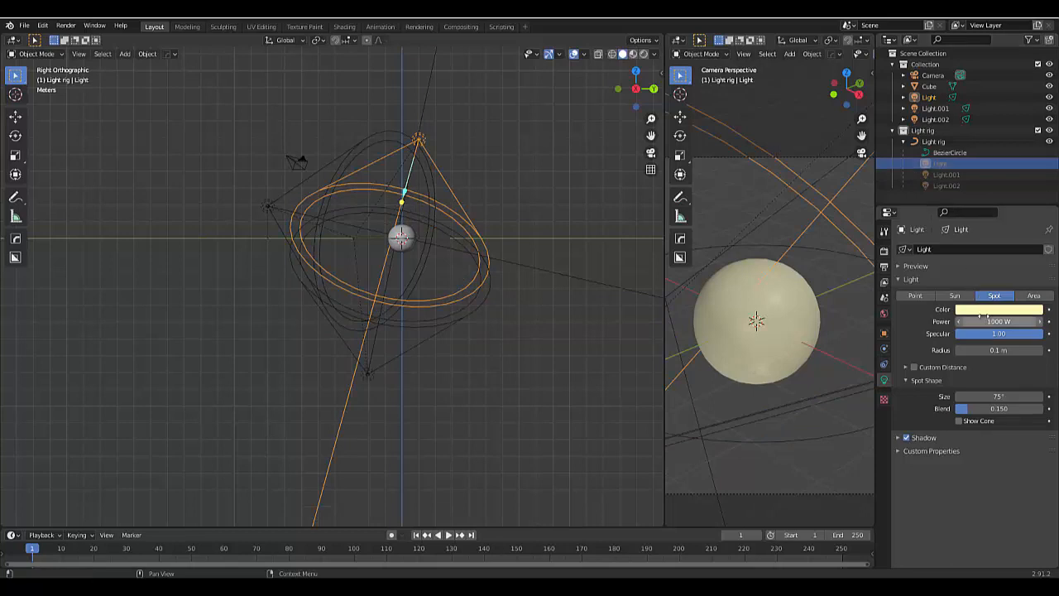
click(946, 175)
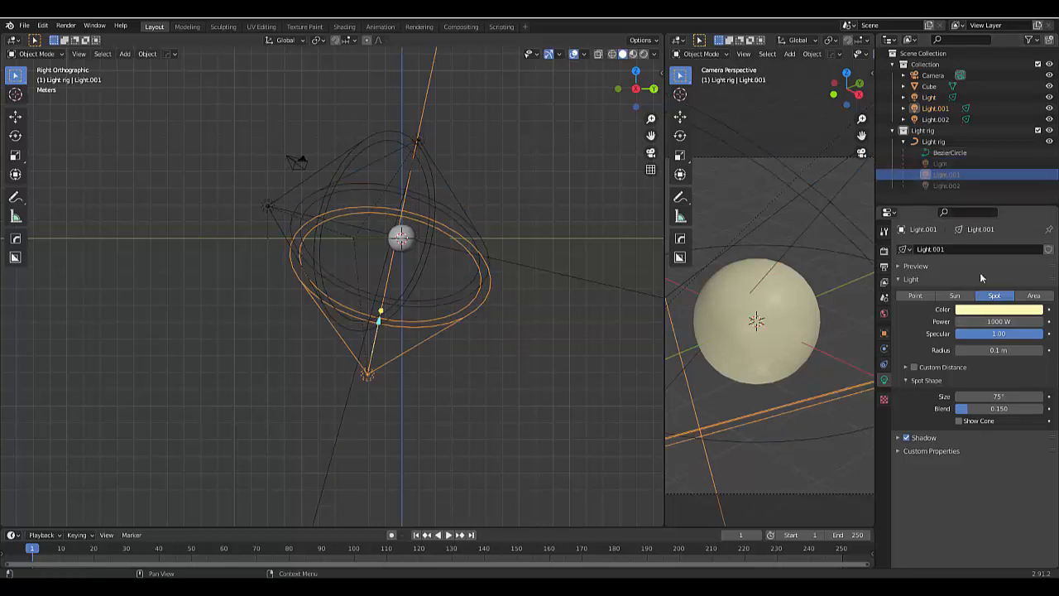
click(995, 312)
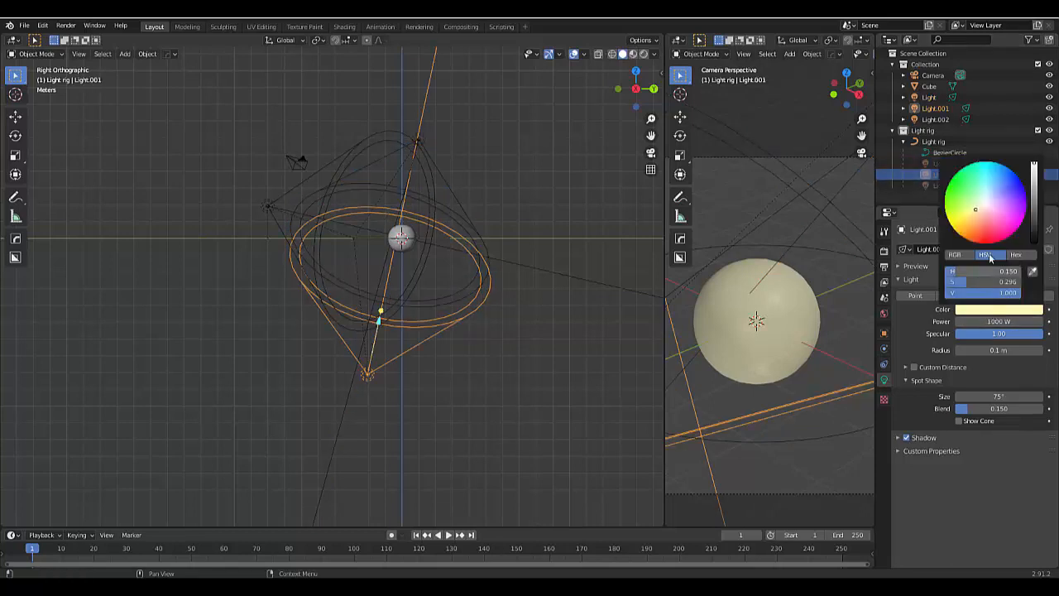
drag(982, 217, 977, 230)
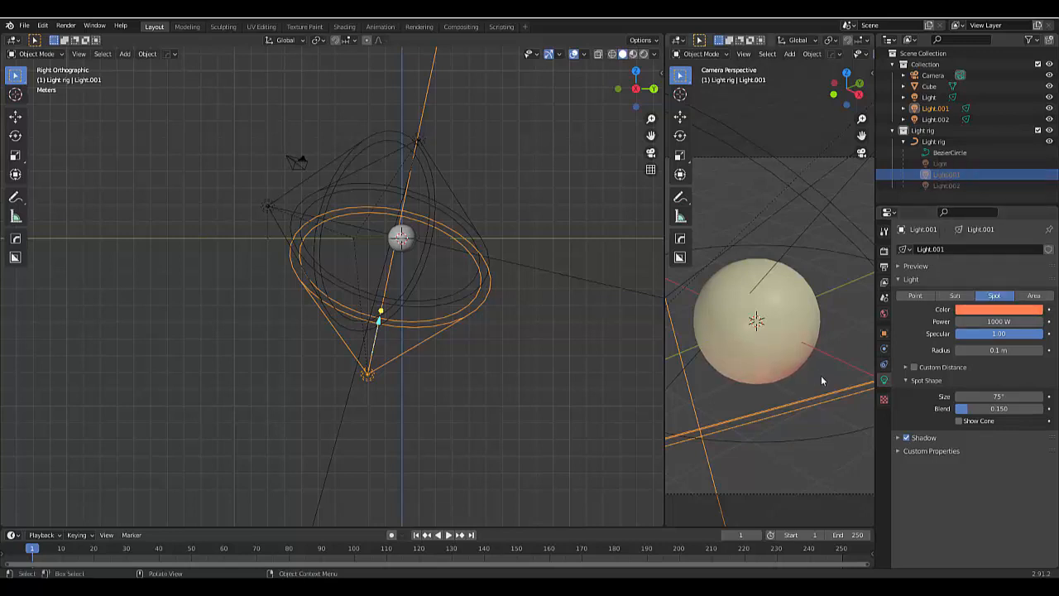
- Change the color of the spot light Light.002 to pale green, with hue 0.347 and saturation 0.374
click(942, 186)
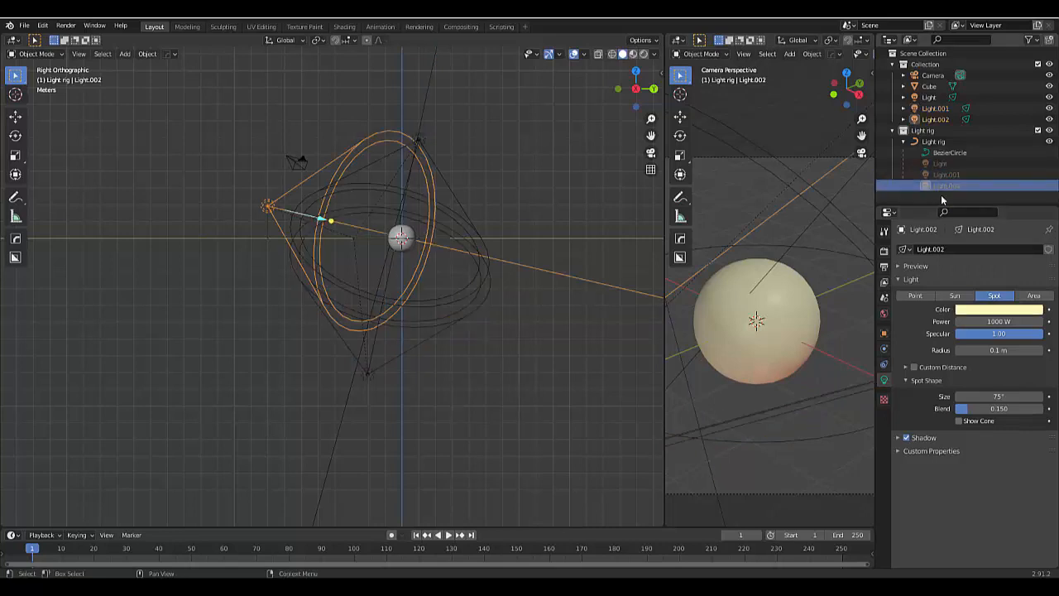
click(985, 312)
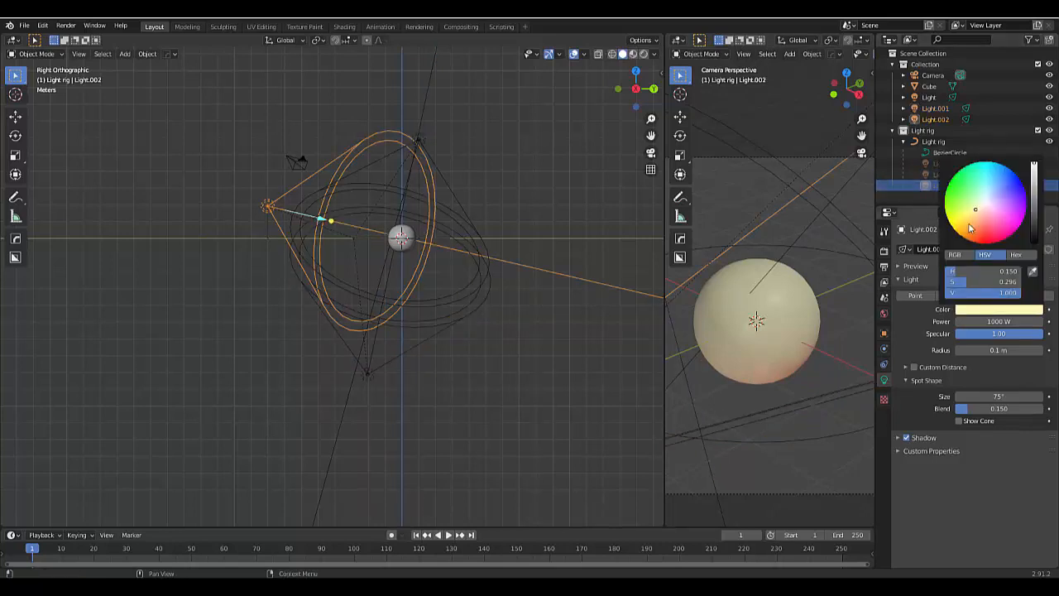
mouse_move(972, 228)
mouse_down()
mouse_move(999, 202)
mouse_move(994, 188)
mouse_move(976, 188)
mouse_up()
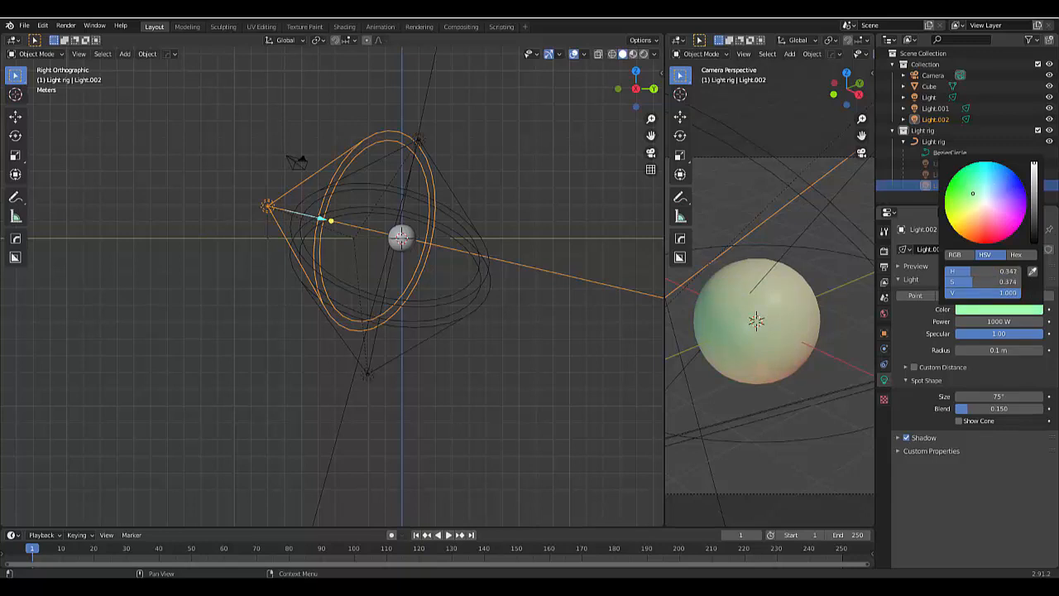
scroll(707, 336, down, 4)
scroll(715, 343, up, 2)
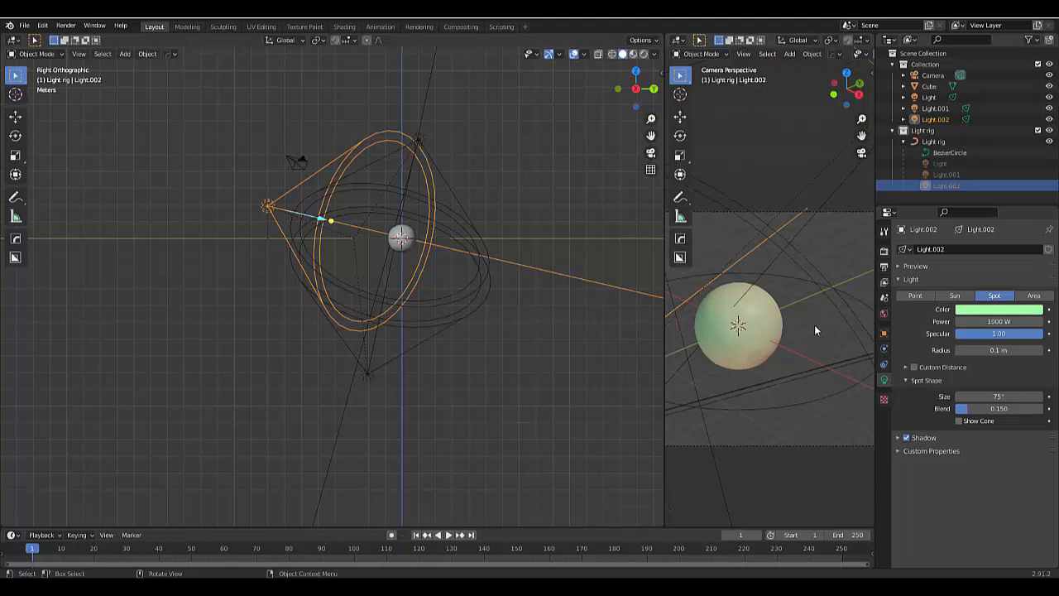
- Assign an Environment Texture to the color of the world background
click(882, 317)
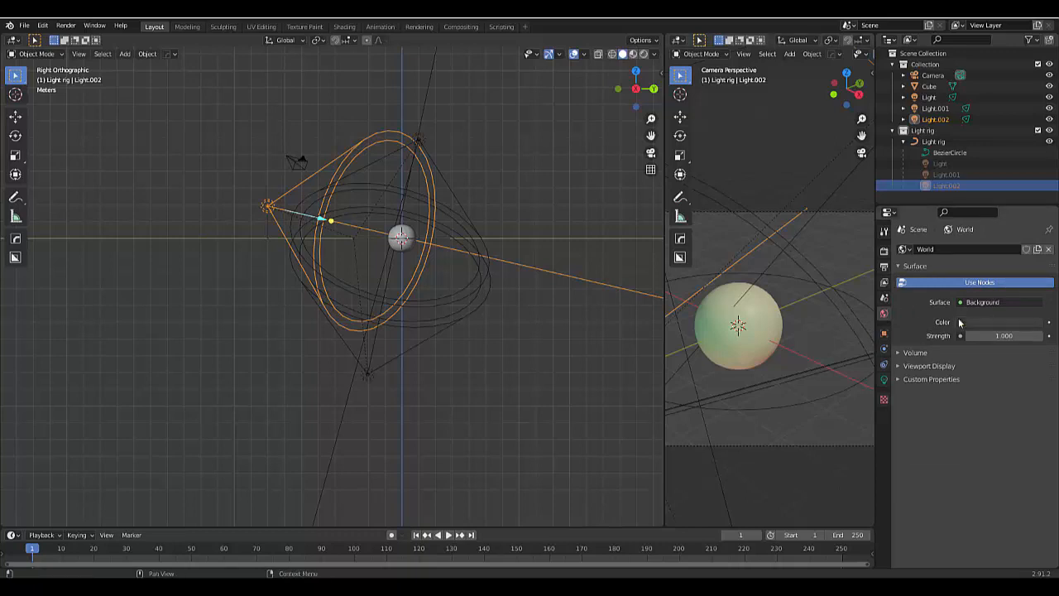
click(959, 323)
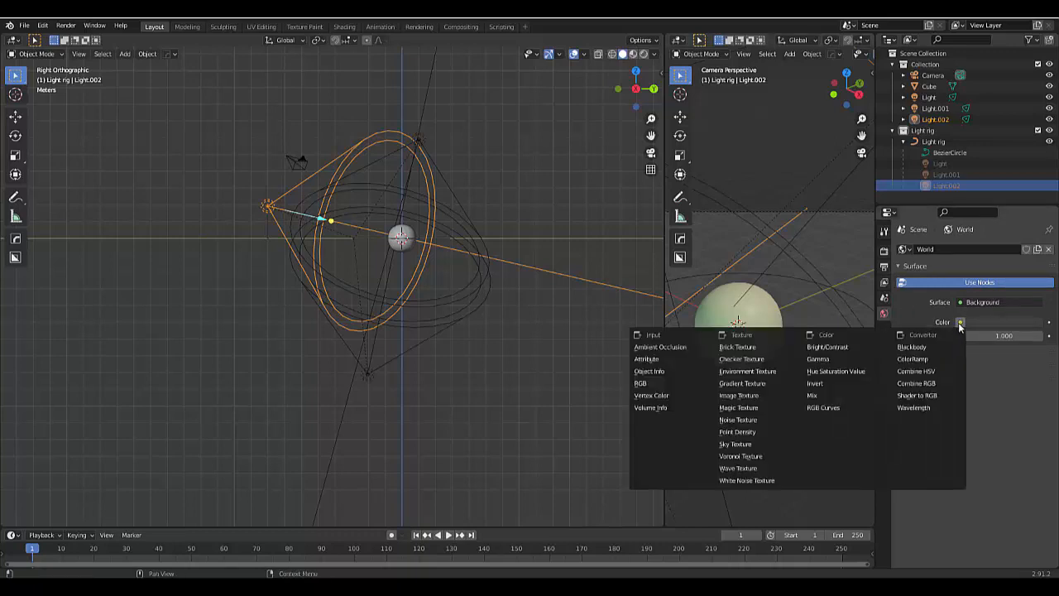
click(776, 374)
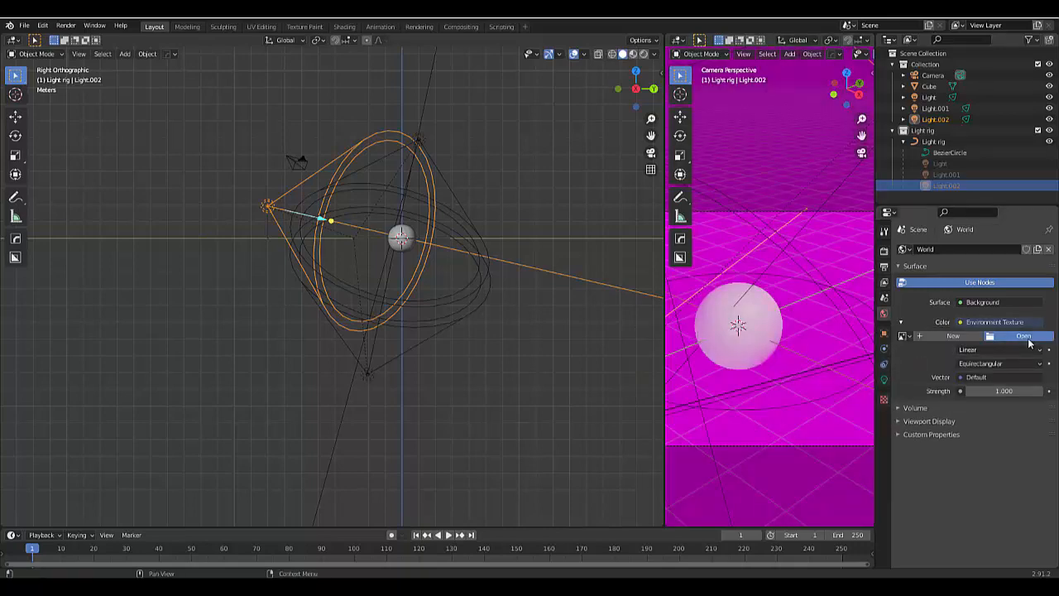
- Load hdr.png from the Earth folder on the Desktop as the world's environment image and check it around the ball
click(1024, 336)
click(281, 255)
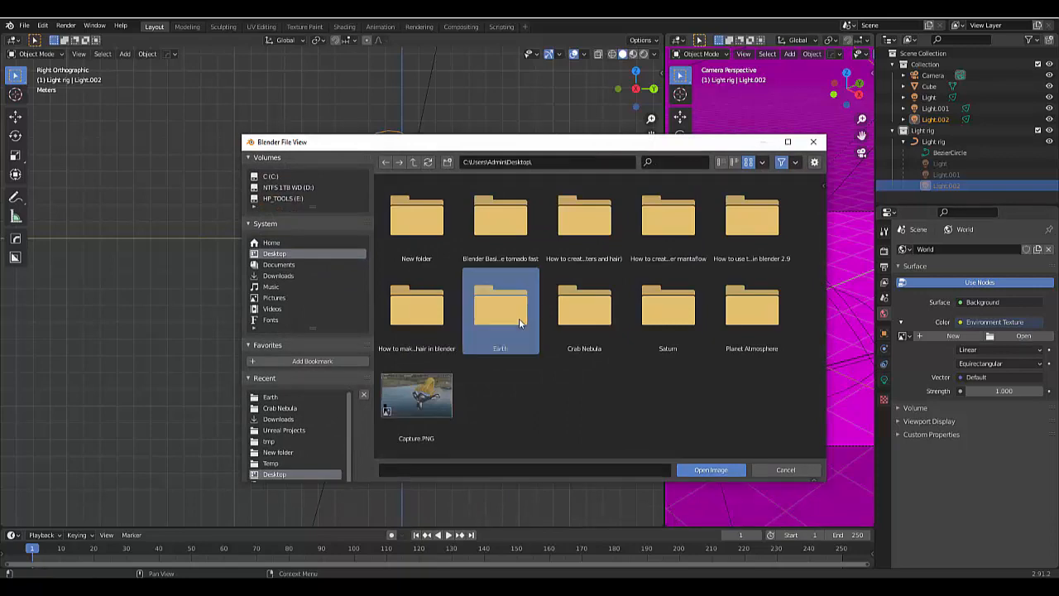
double_click(518, 322)
click(505, 231)
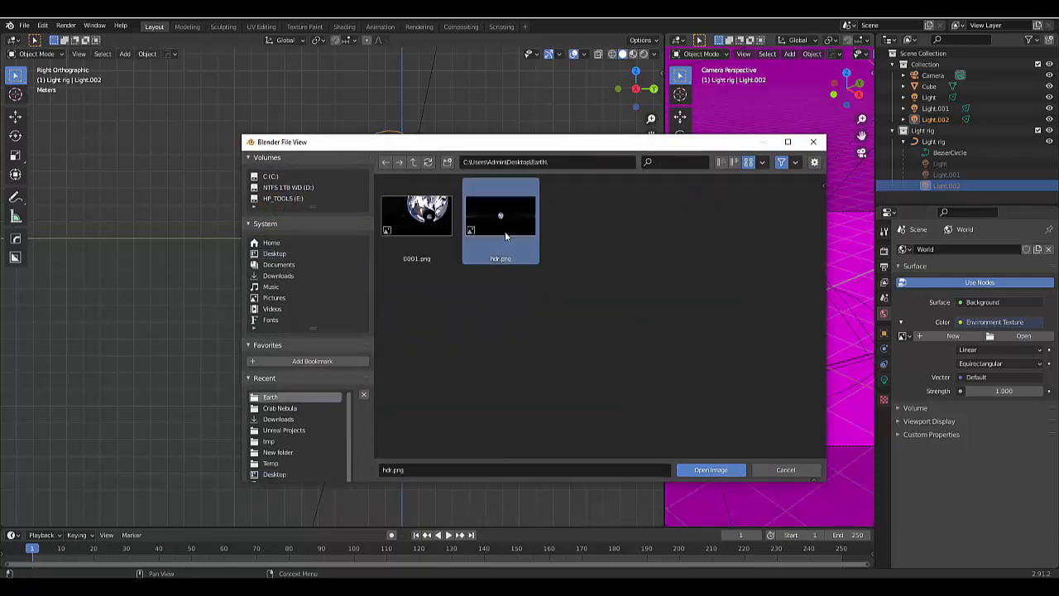
click(712, 469)
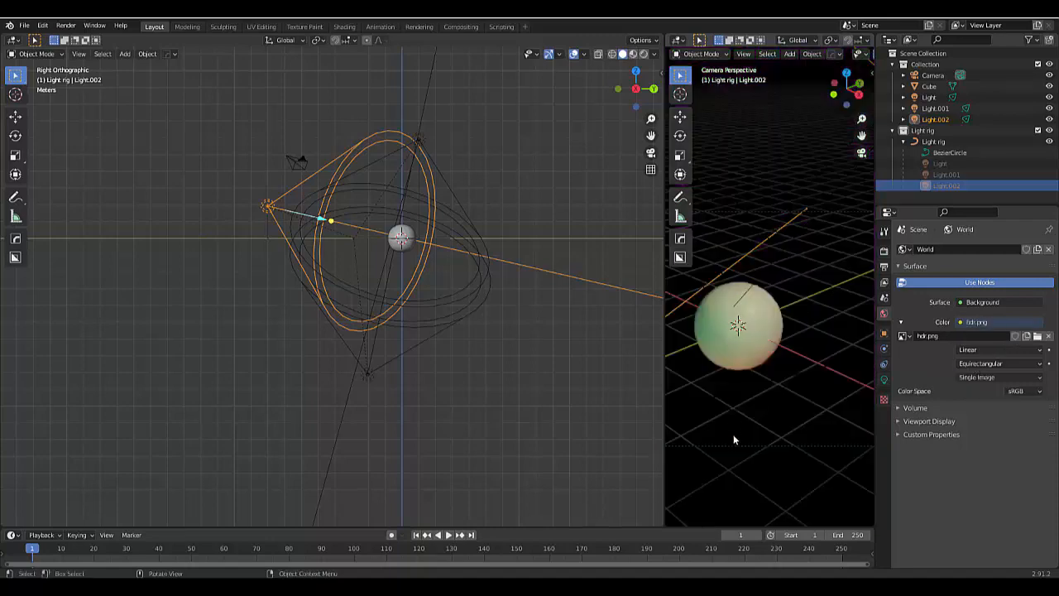
middle_drag(733, 434, 805, 329)
middle_drag(801, 370, 795, 397)
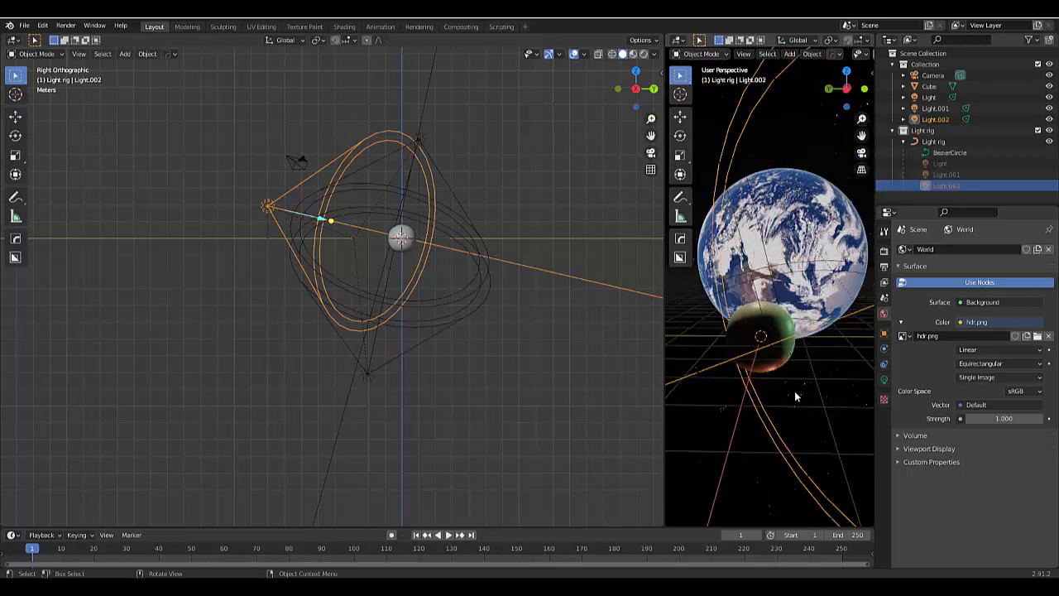
click(861, 153)
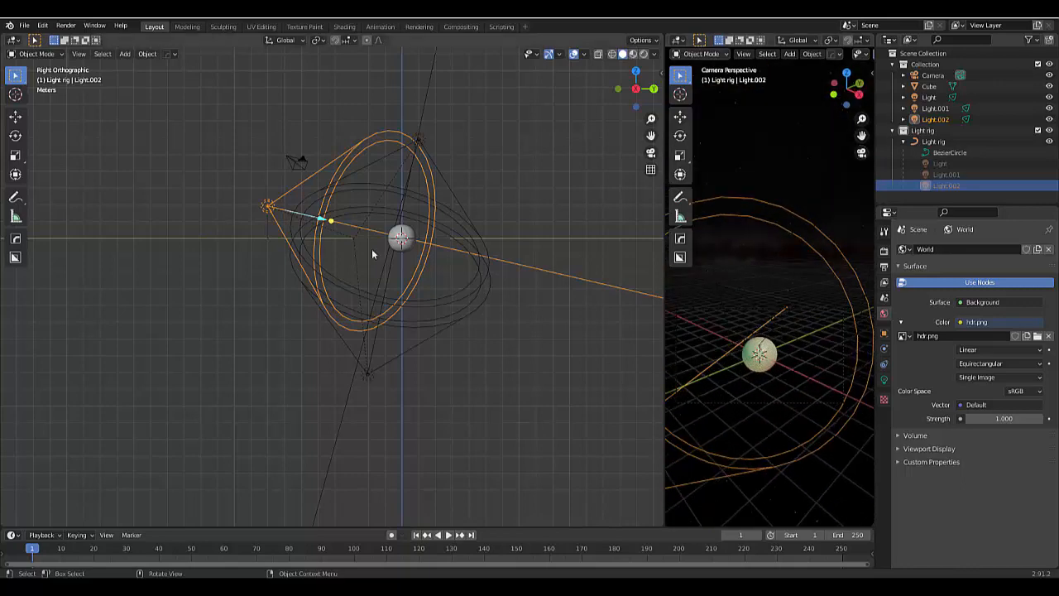
- Move the Camera object out of Collection into the Light rig collection
click(938, 75)
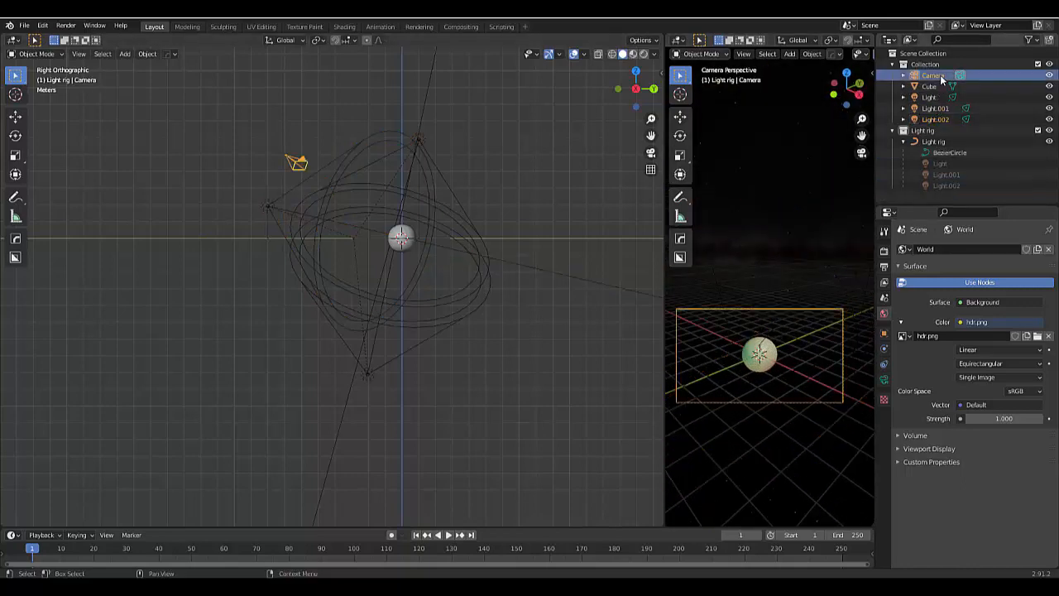
click(935, 143)
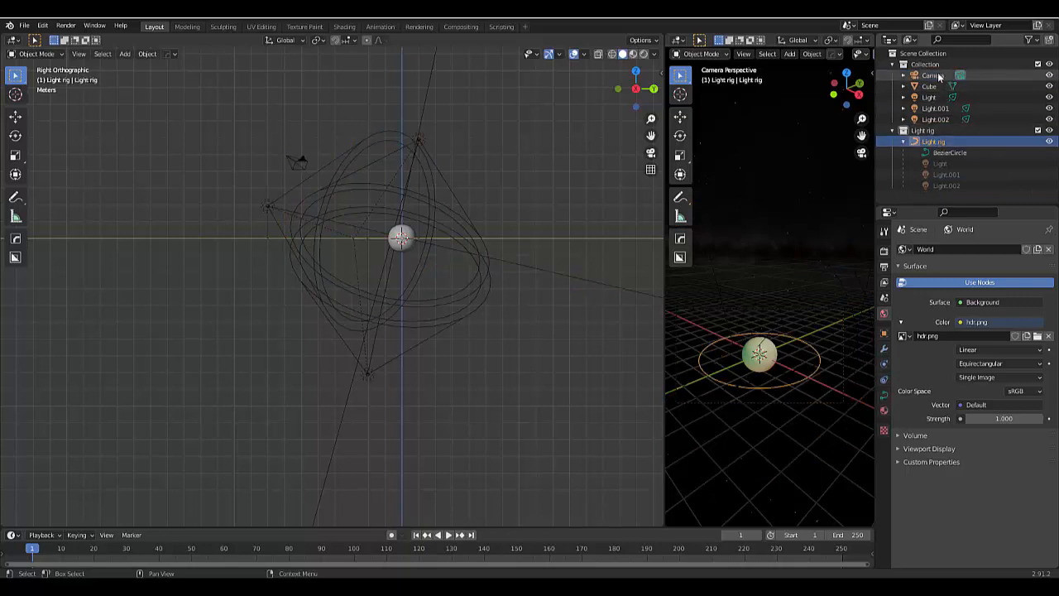
drag(938, 75, 931, 133)
- Parent the camera to the Light rig circle using the Object option
click(935, 141)
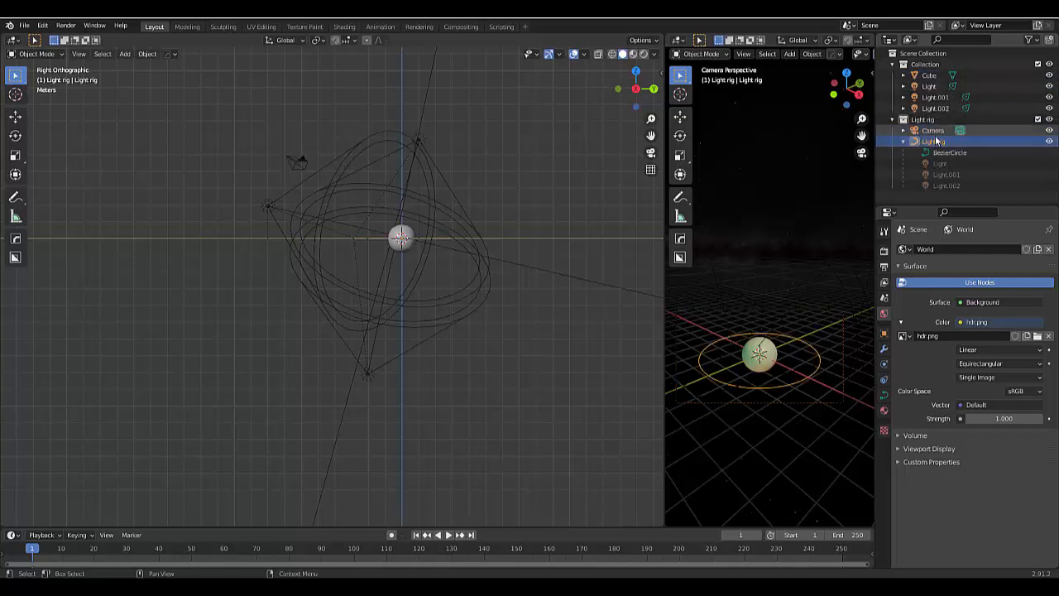
shift+click(935, 135)
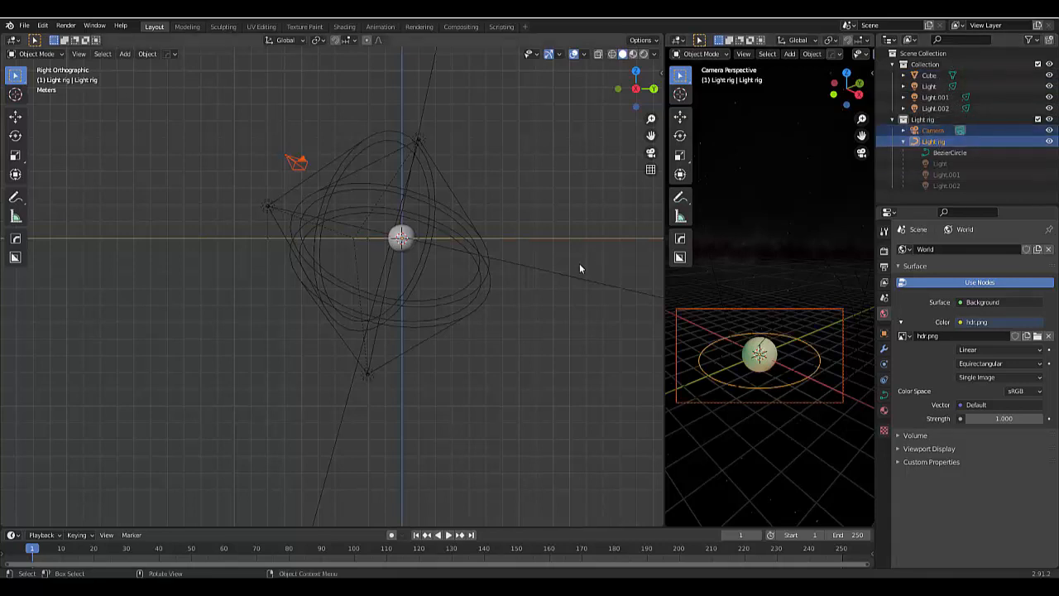
key(ctrl+p)
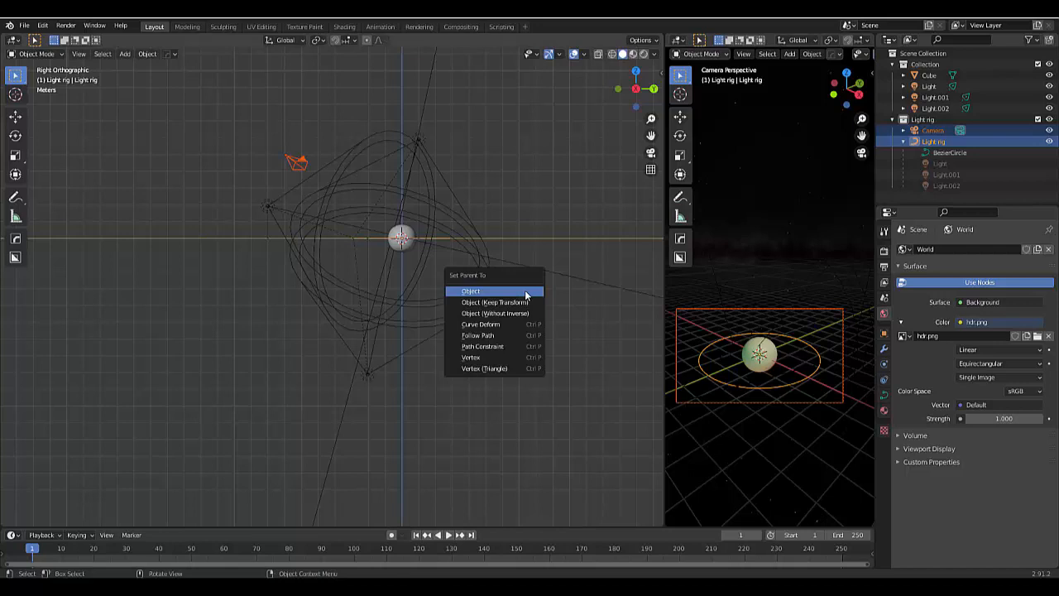
click(526, 291)
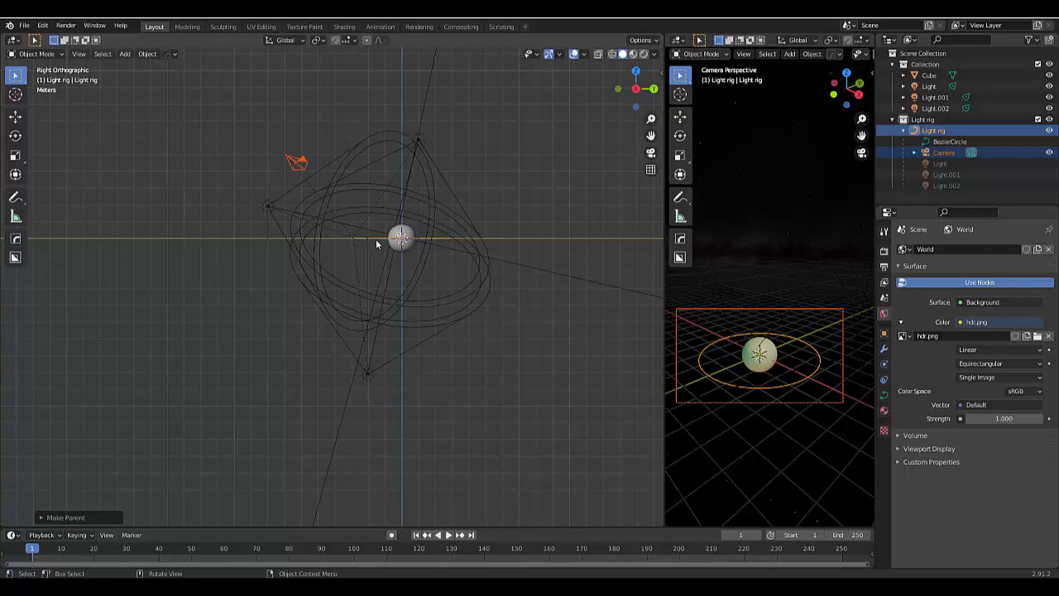
- Try rotating the Light rig circle on its own to test that the parented camera and lights follow it
key(alt+a)
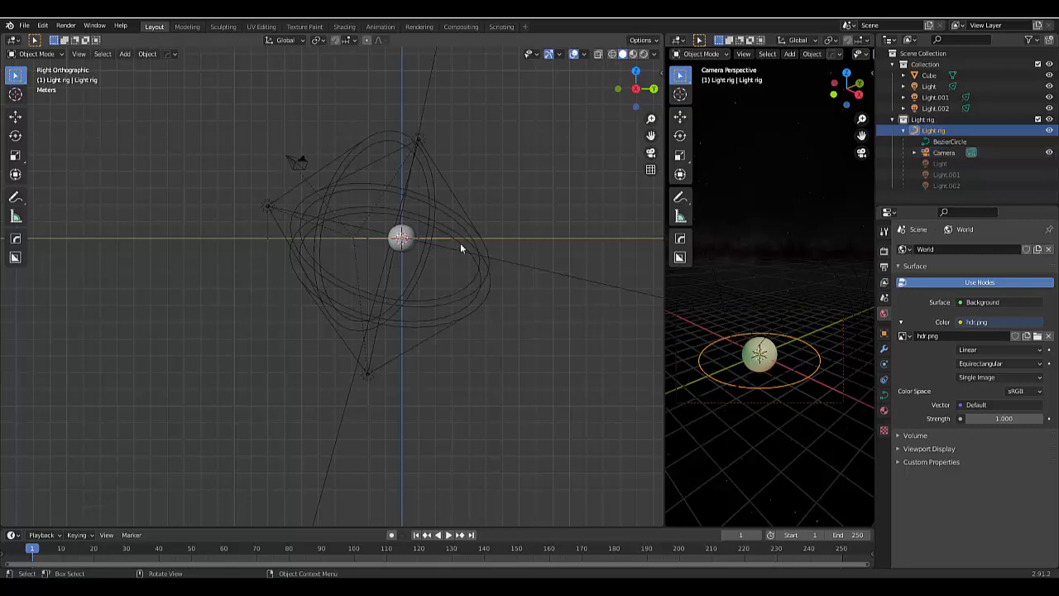
key(r)
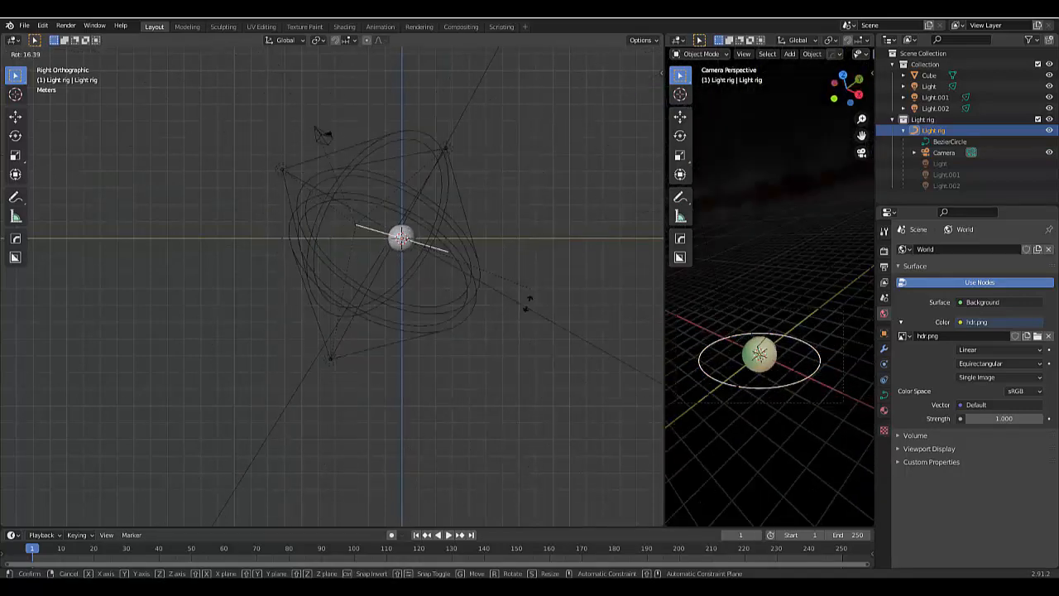
click(554, 250)
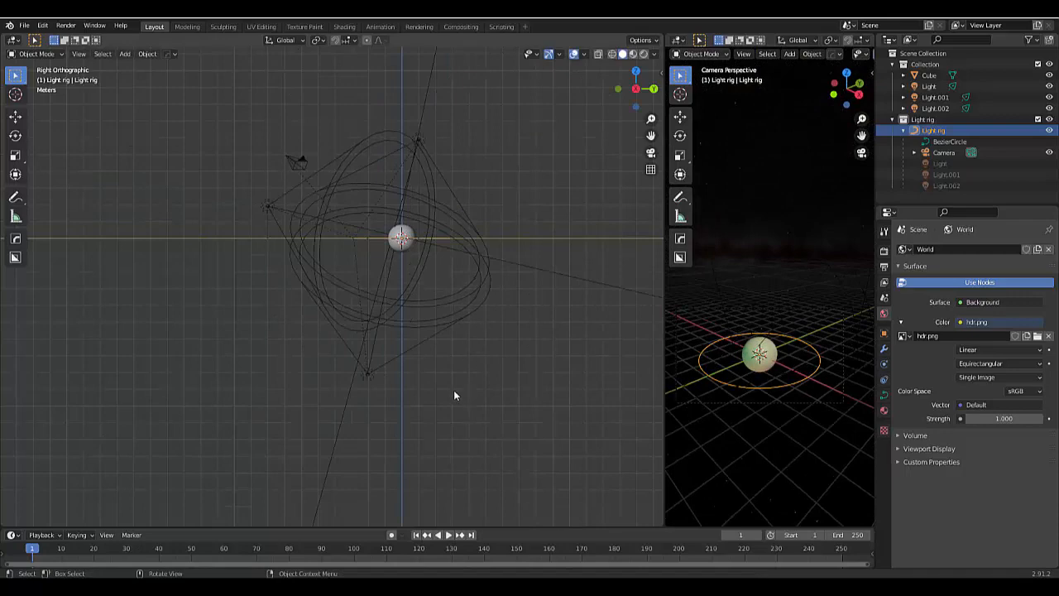
scroll(453, 390, down, 4)
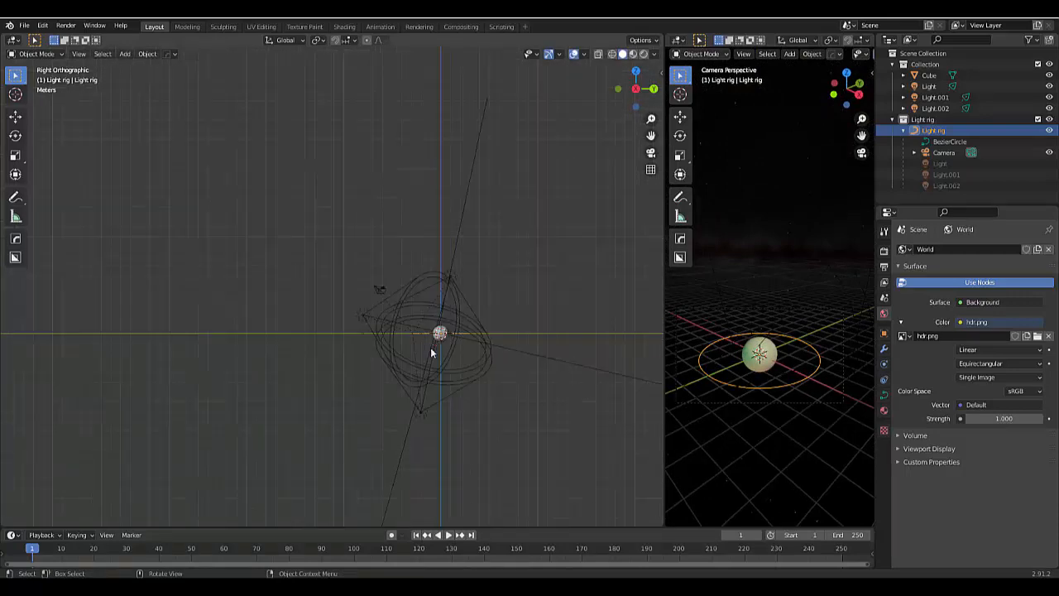
scroll(430, 352, up, 2)
scroll(430, 351, down, 2)
scroll(431, 351, up, 2)
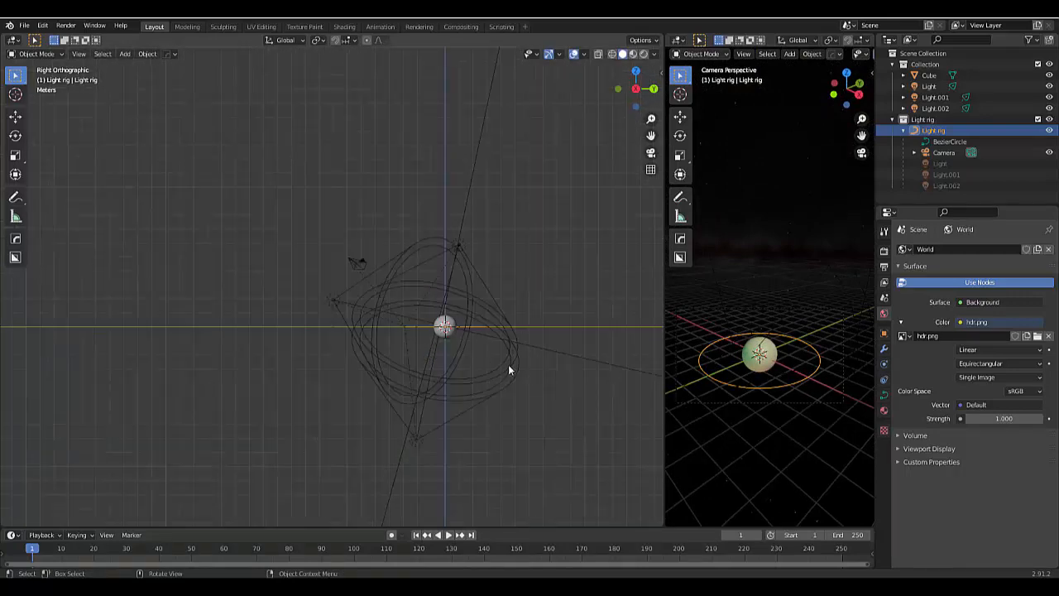
scroll(749, 422, down, 3)
scroll(731, 410, up, 8)
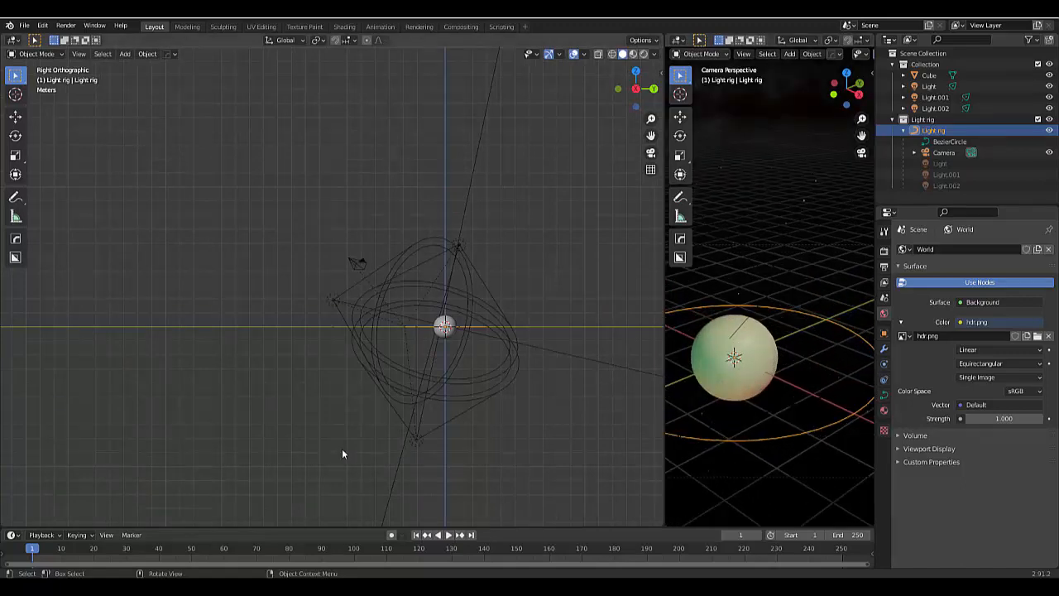
- Switch to the NASA CGI Moon Kit page in the browser and download the color map as the 8192x4096 tif
key(alt+Tab)
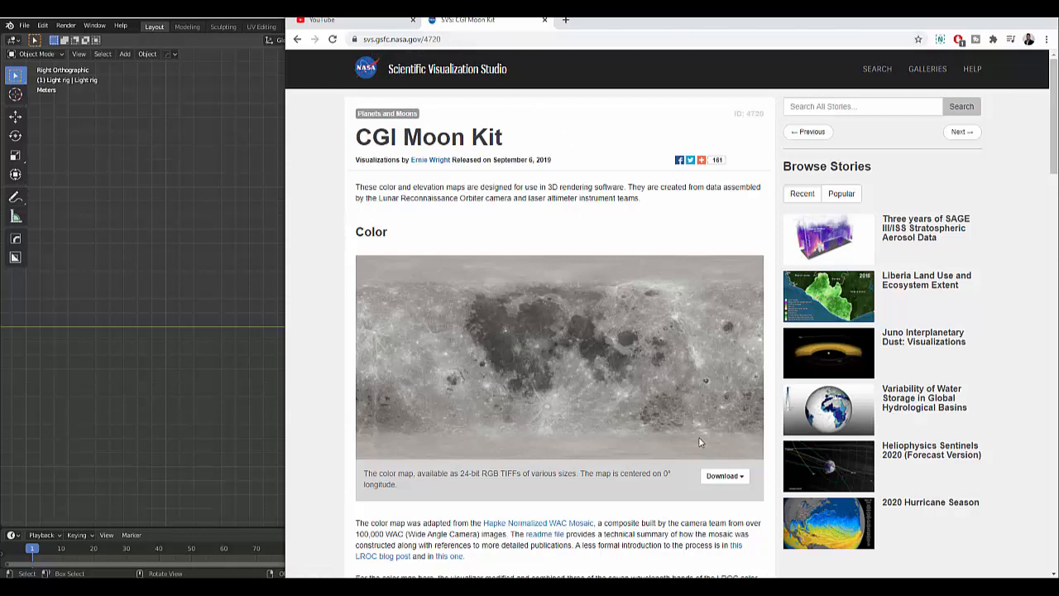
click(735, 482)
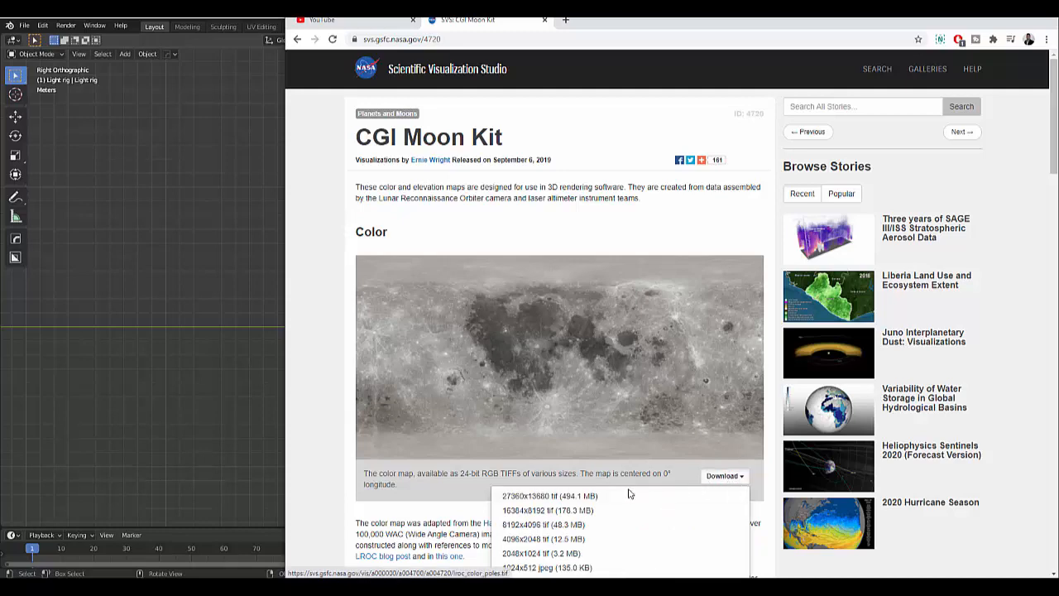
scroll(589, 441, down, 3)
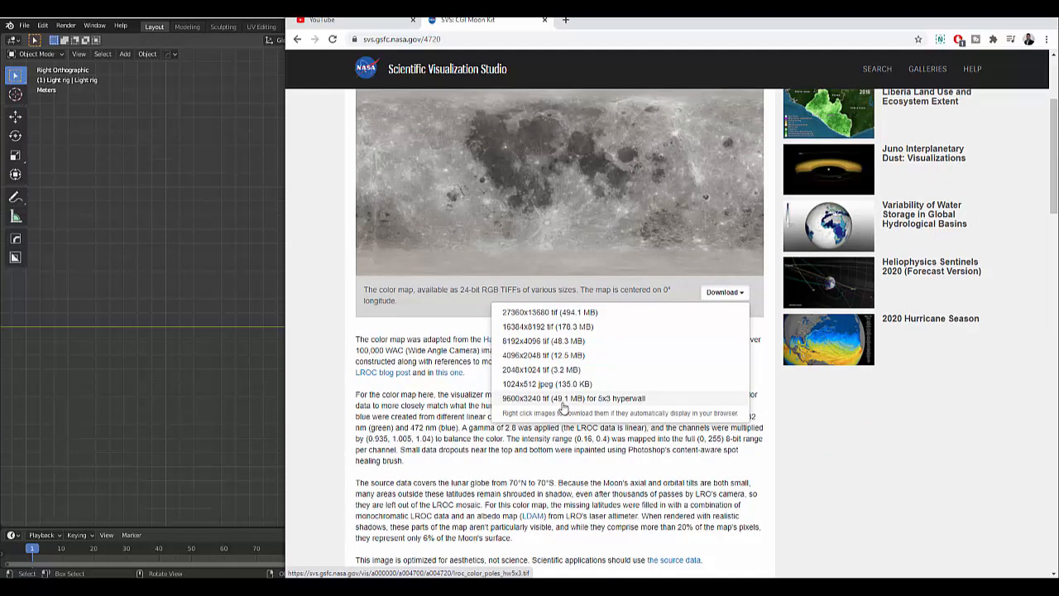
click(566, 349)
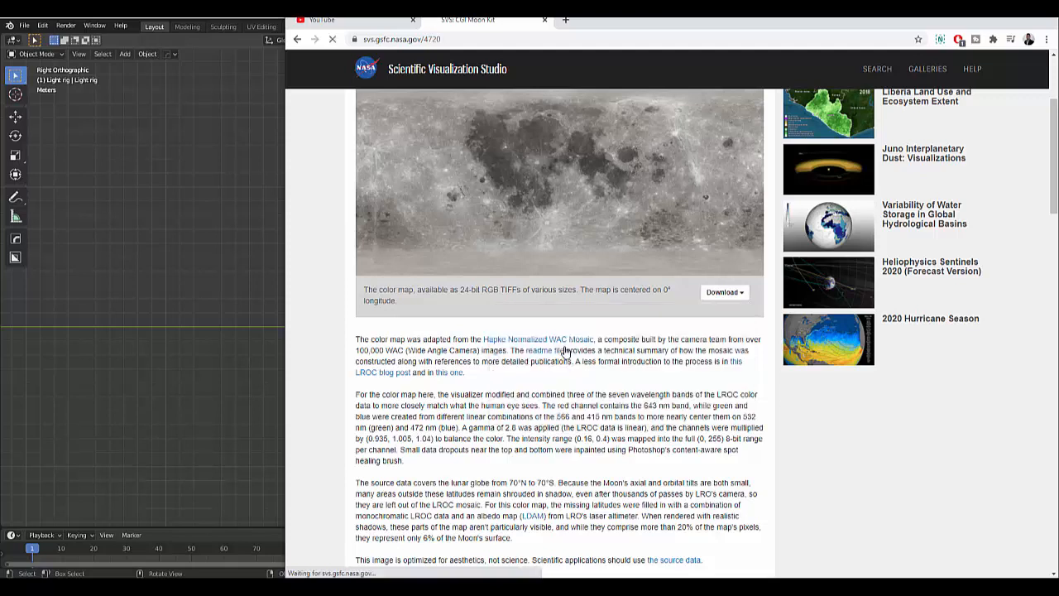
- Download the Moon Kit displacement map as the 5760x2880 float tif at 16 ppd
scroll(634, 291, down, 12)
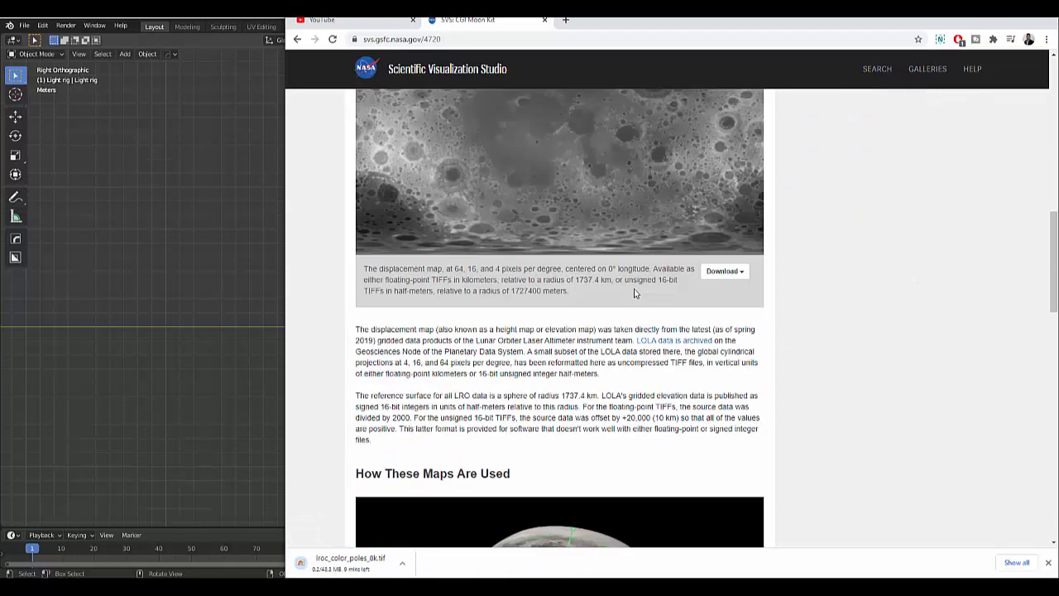
scroll(633, 290, up, 15)
scroll(631, 287, down, 3)
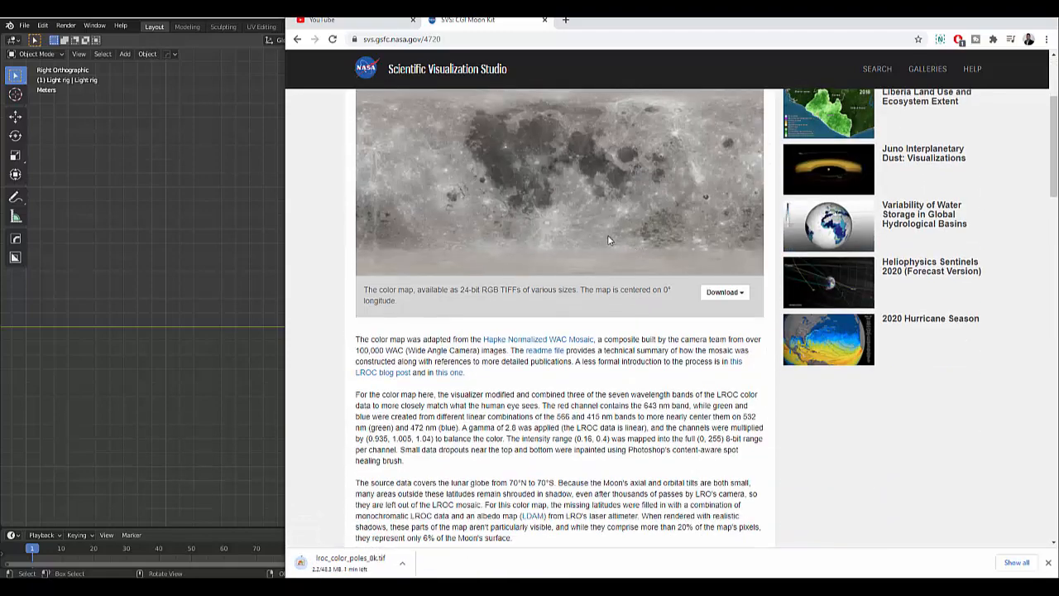
scroll(607, 240, down, 7)
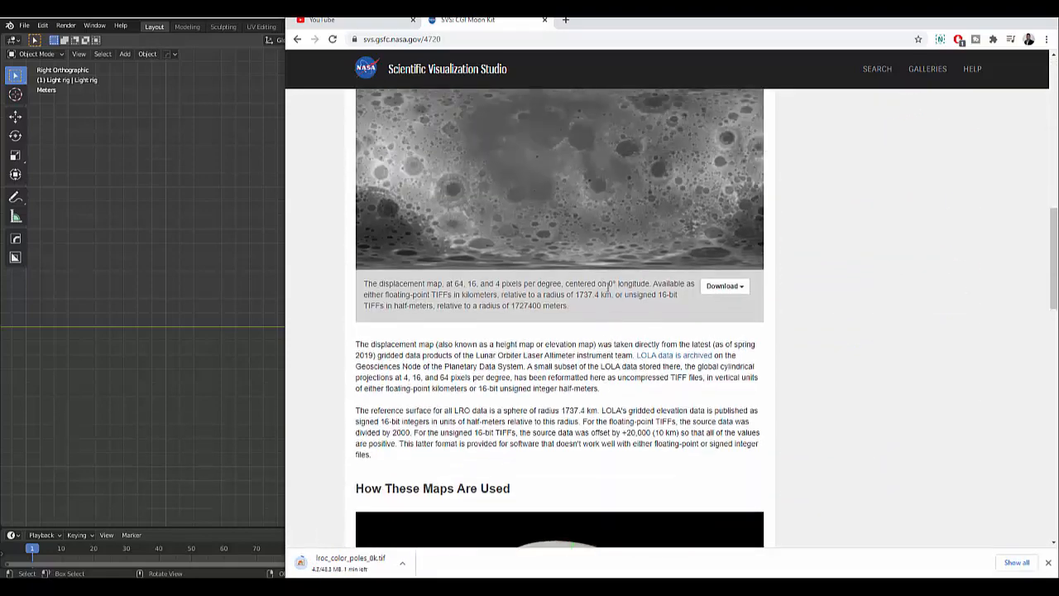
scroll(608, 290, up, 2)
click(717, 470)
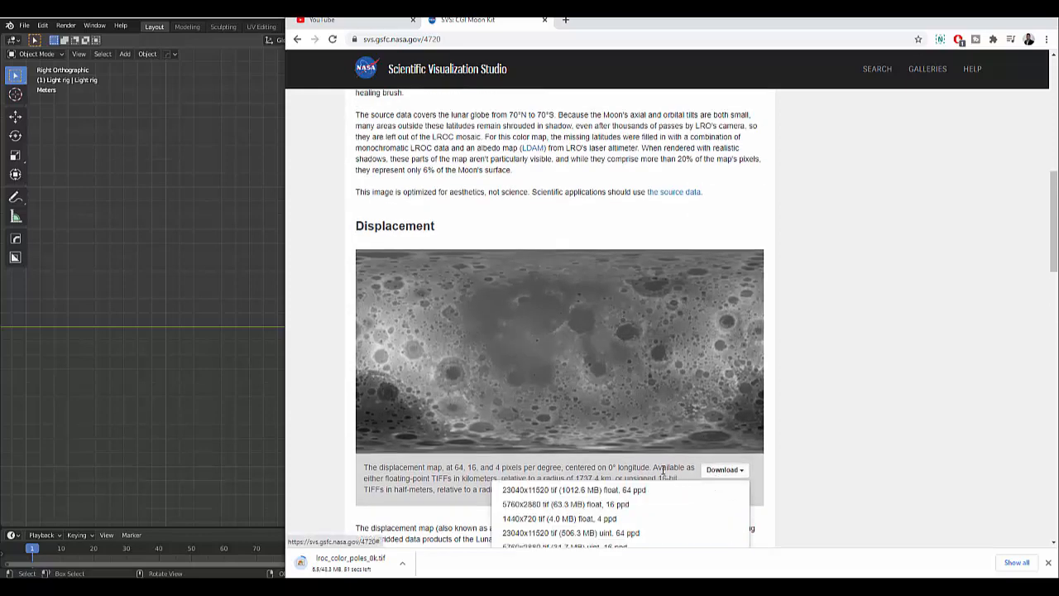
scroll(663, 470, down, 2)
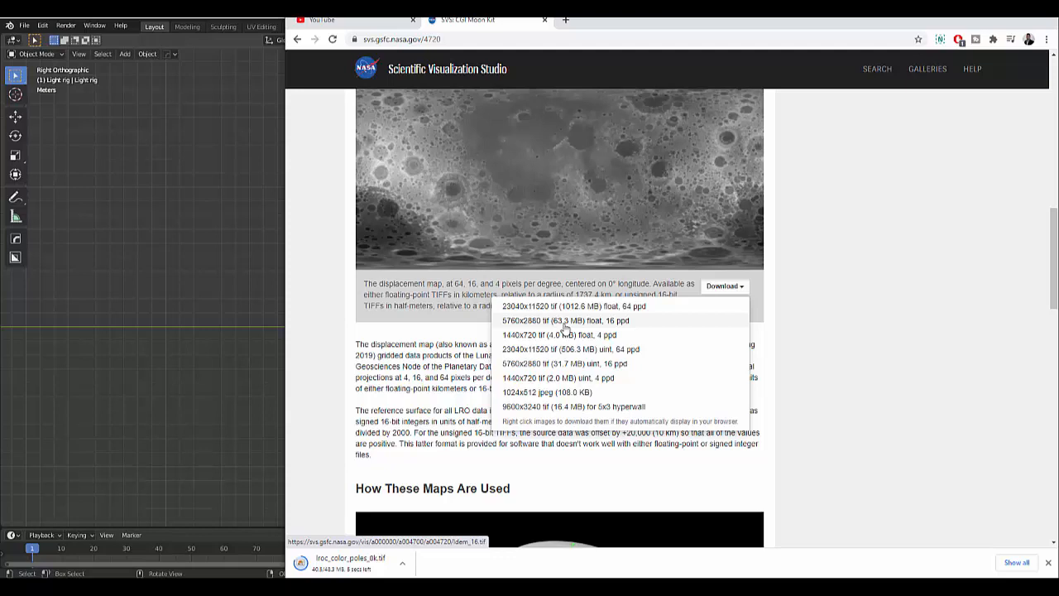
click(565, 322)
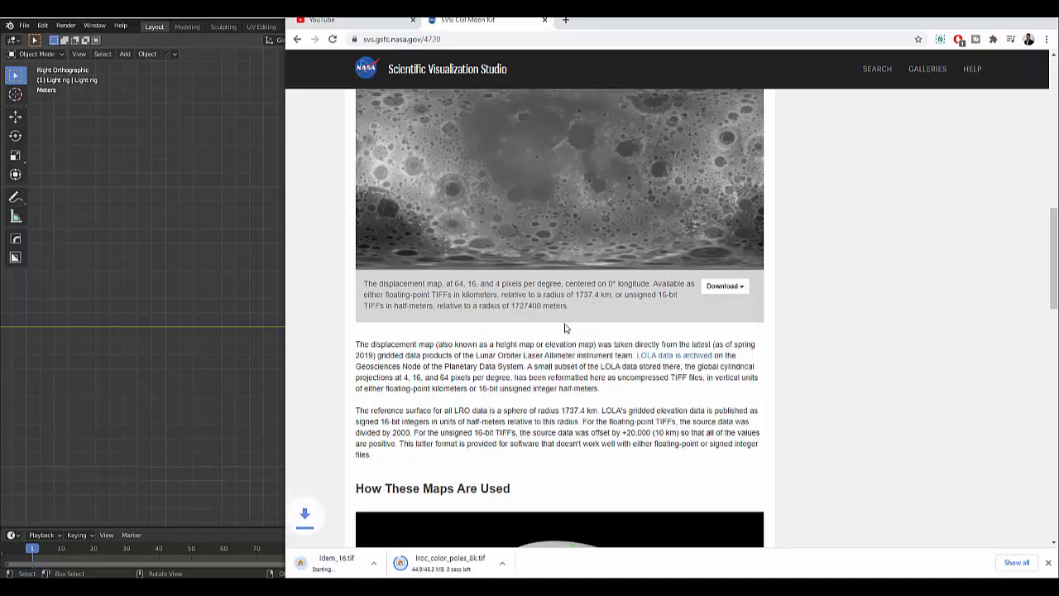
scroll(477, 304, up, 3)
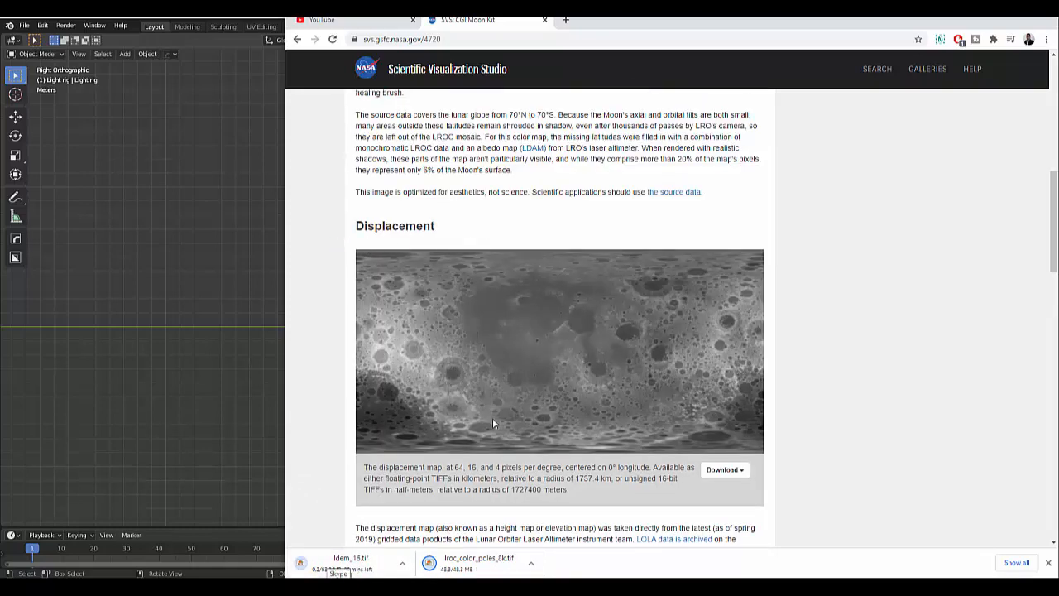
- Look over the Moon Kit displacement section and a Reddit post offering free space HDRs, and return to the Google results
scroll(442, 442, down, 3)
scroll(447, 430, up, 3)
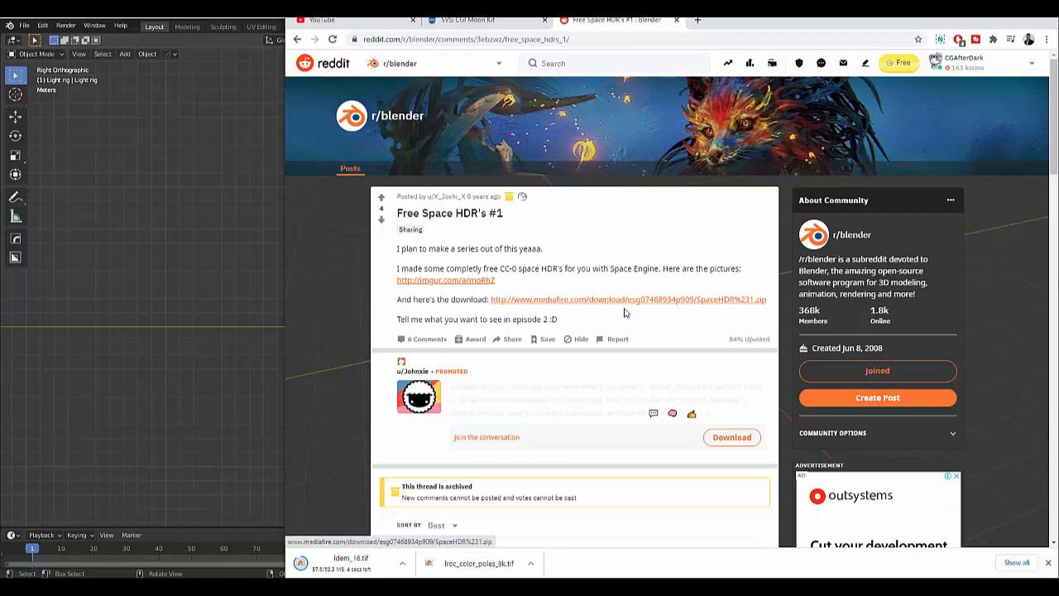
click(299, 40)
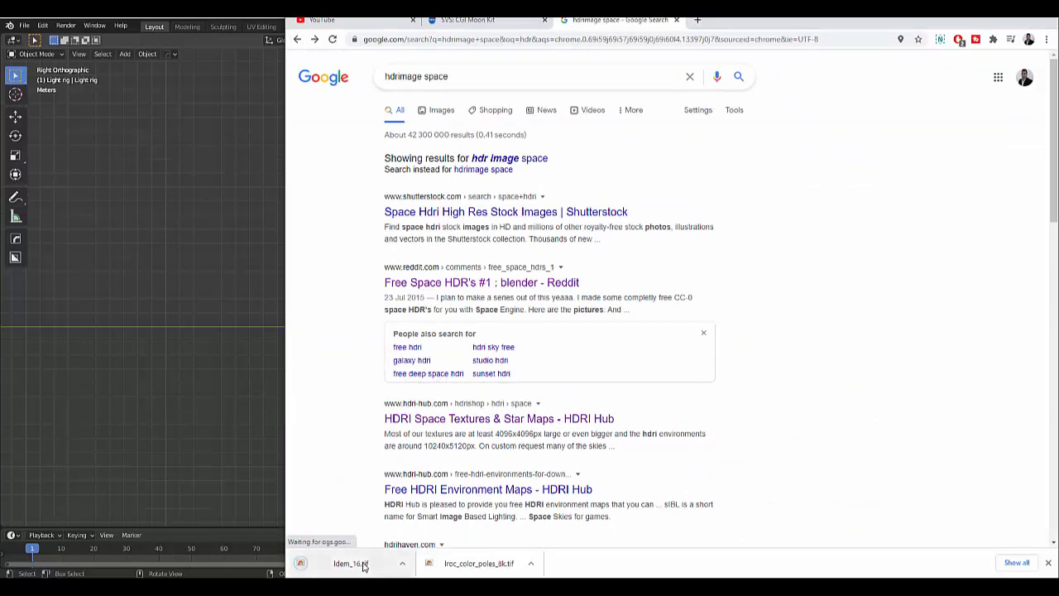
- Switch to Blender, select the Moon sphere and assign an Image Texture to its material's Base Color
click(186, 307)
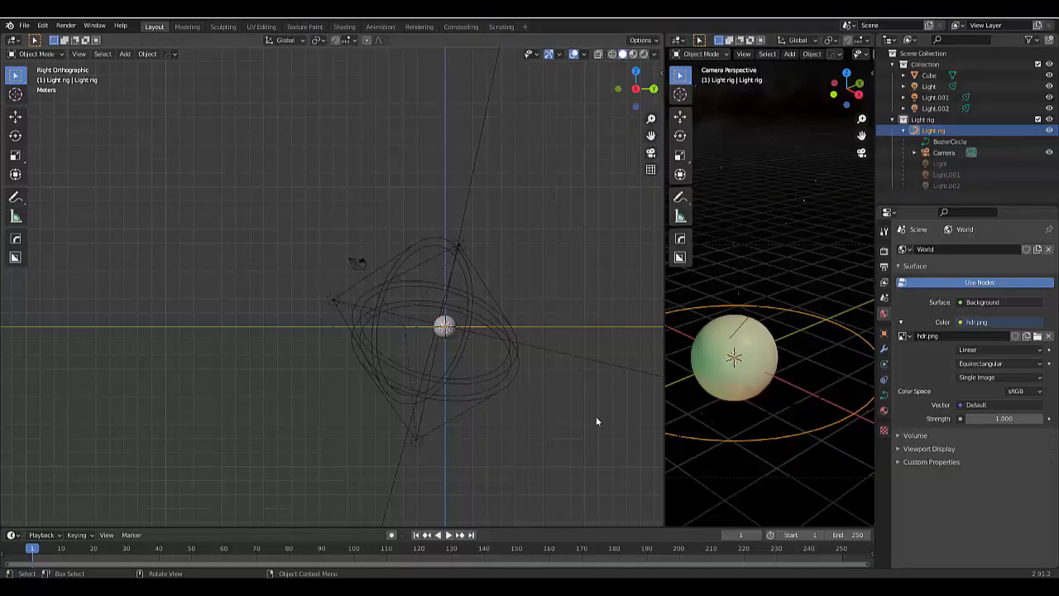
click(777, 378)
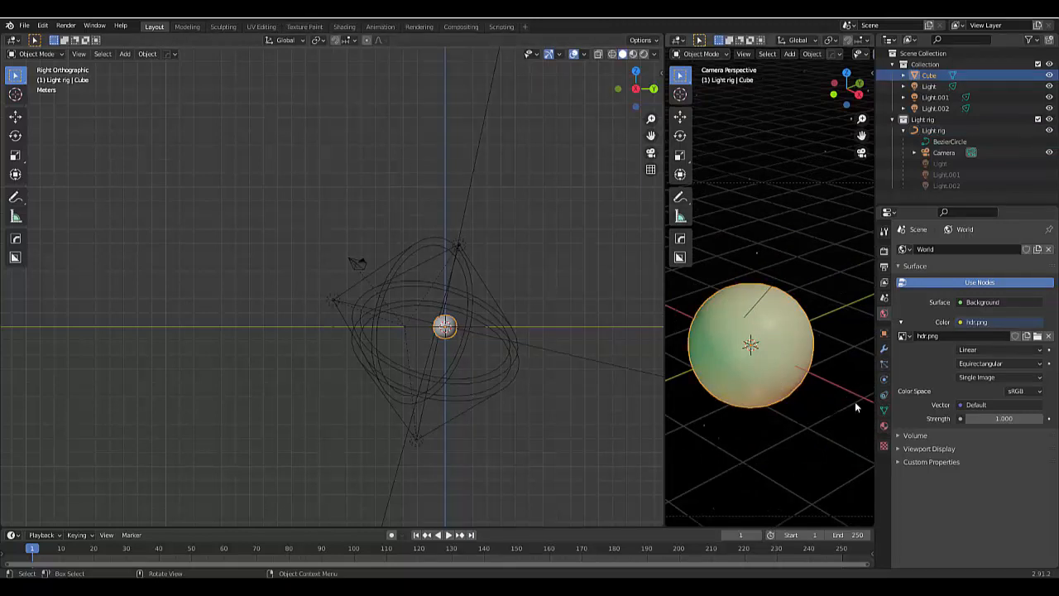
click(884, 426)
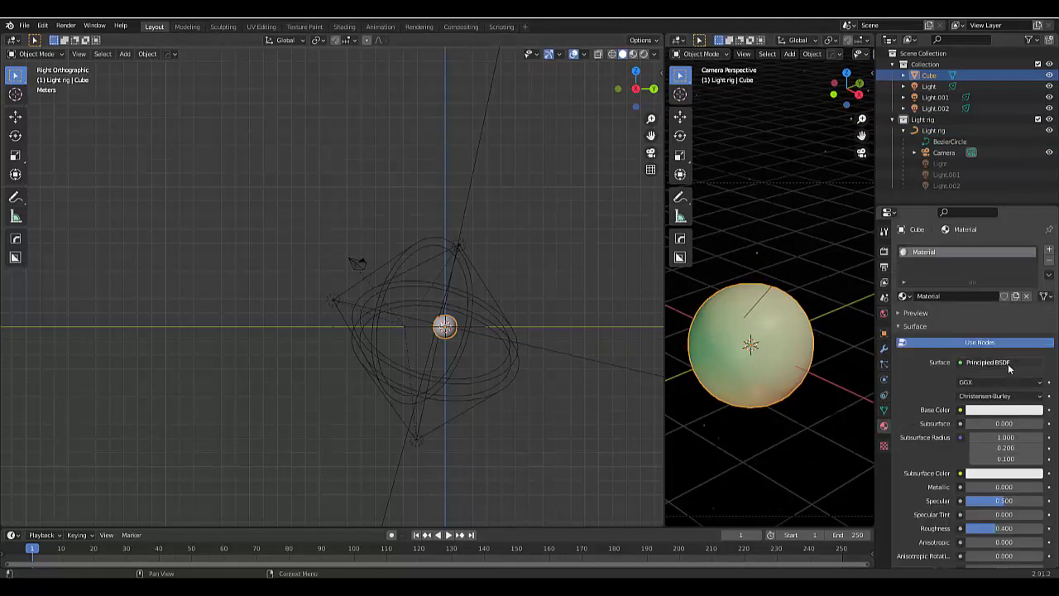
click(959, 411)
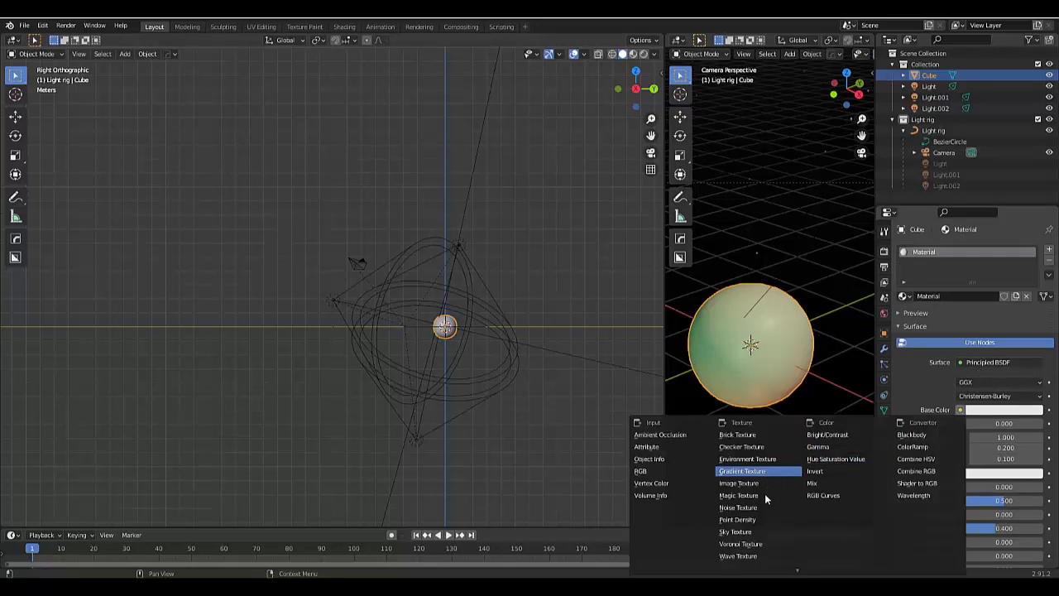
click(739, 483)
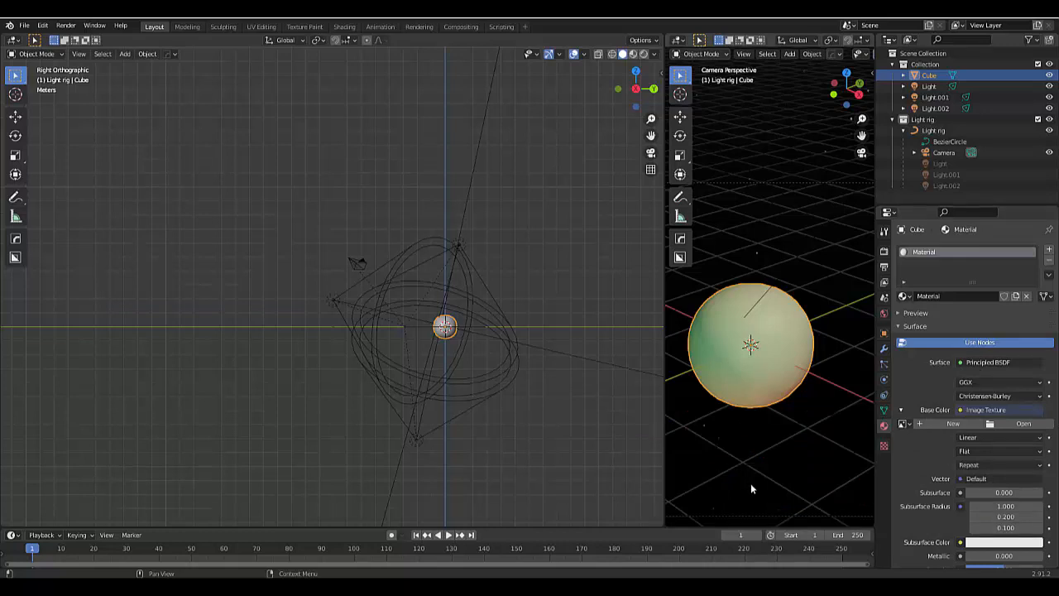
- Load lroc_color_poles_8k.tif from the Downloads folder as the Base Color image
click(1001, 426)
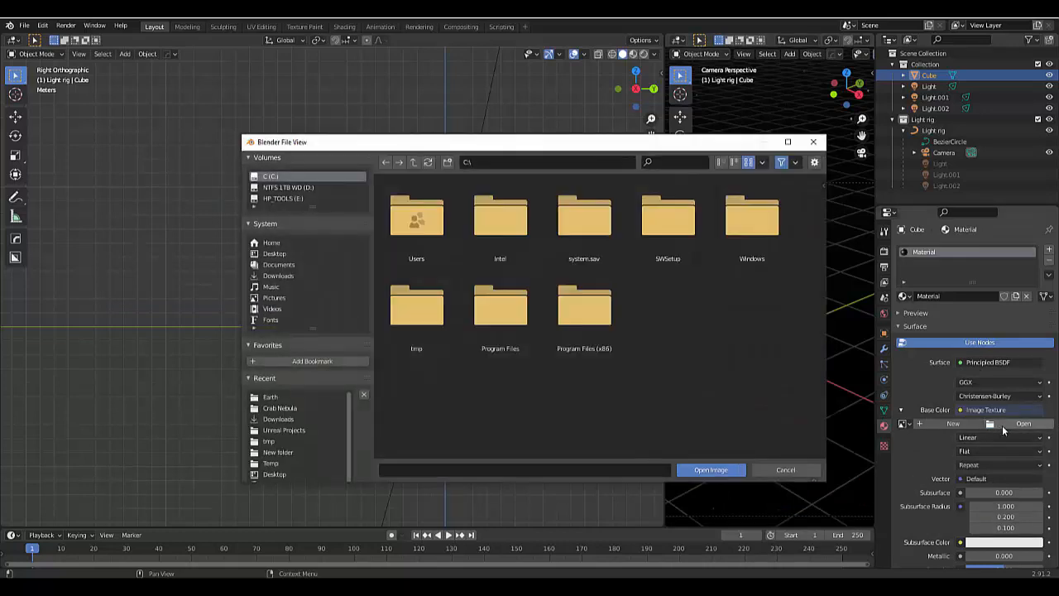
click(286, 277)
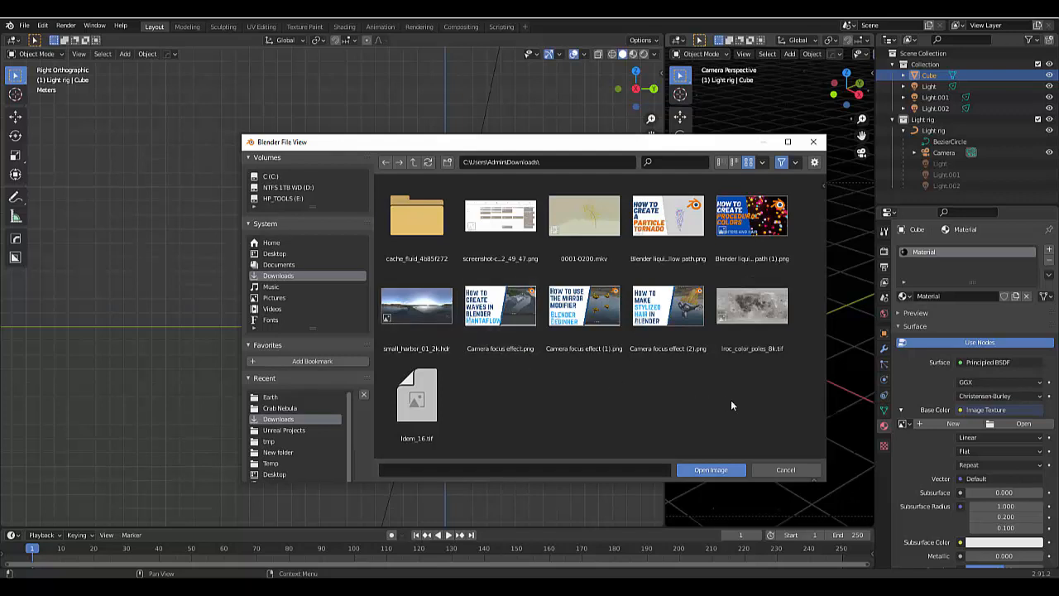
click(768, 319)
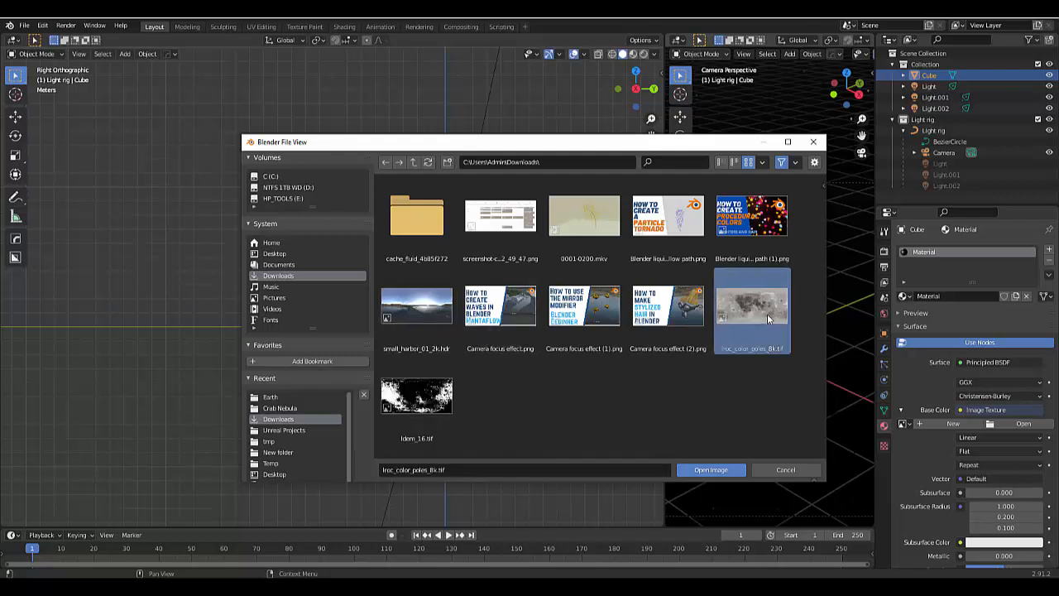
click(717, 470)
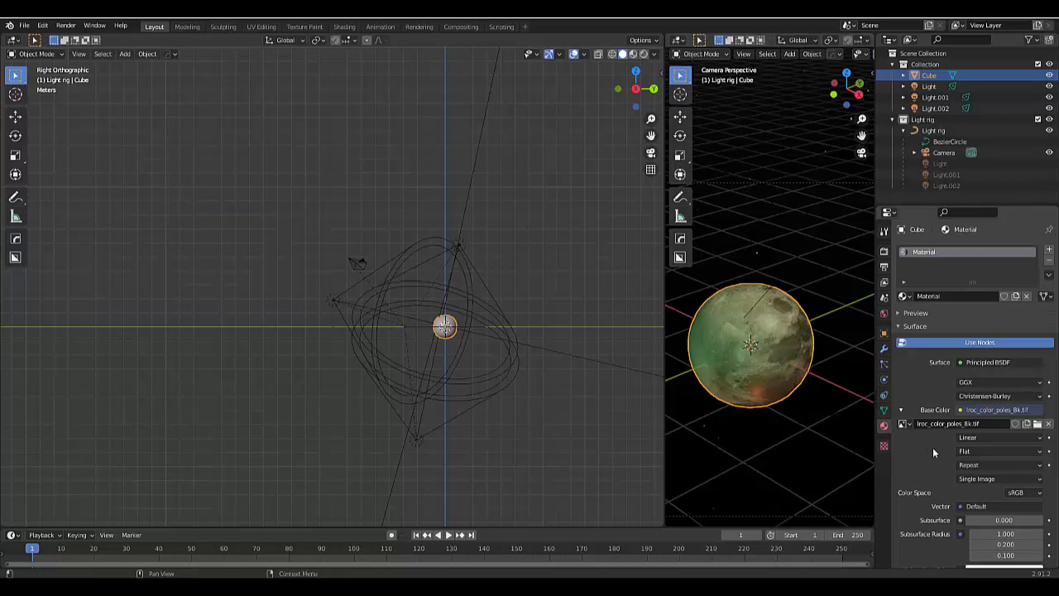
- Set the Moon material's Roughness to 0.8
scroll(951, 455, down, 2)
scroll(962, 460, down, 4)
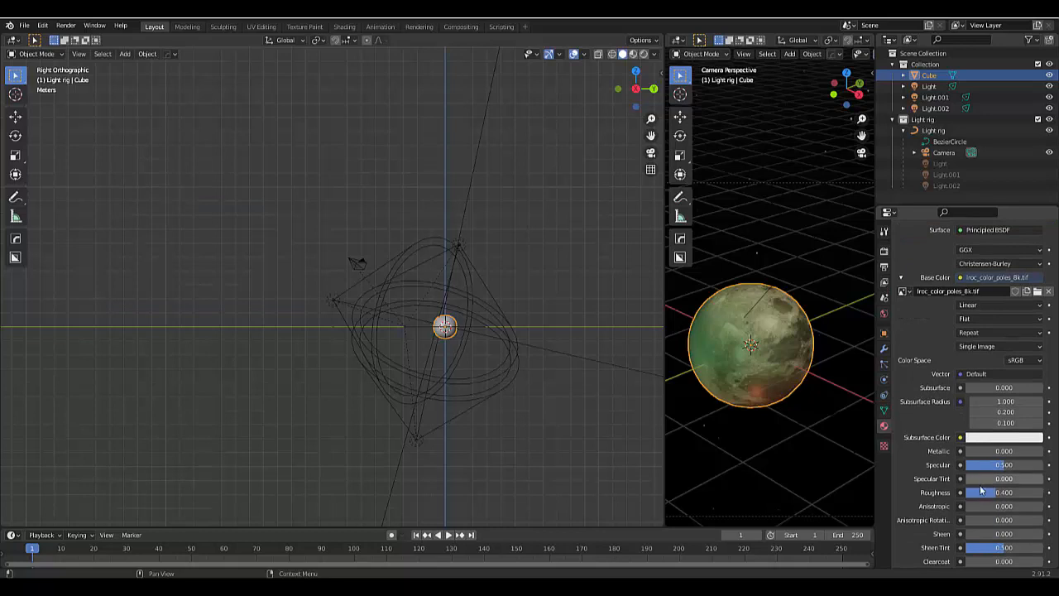
mouse_move(984, 493)
mouse_down()
mouse_move(1044, 492)
mouse_move(964, 492)
mouse_move(1044, 492)
mouse_move(965, 492)
mouse_move(1019, 493)
mouse_up()
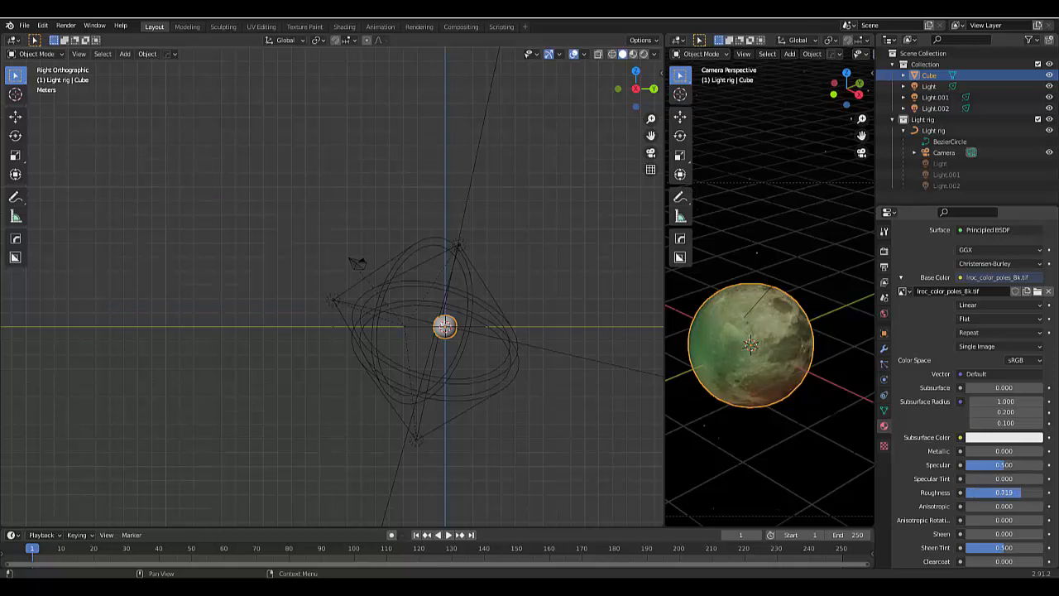
click(1004, 492)
text(0)
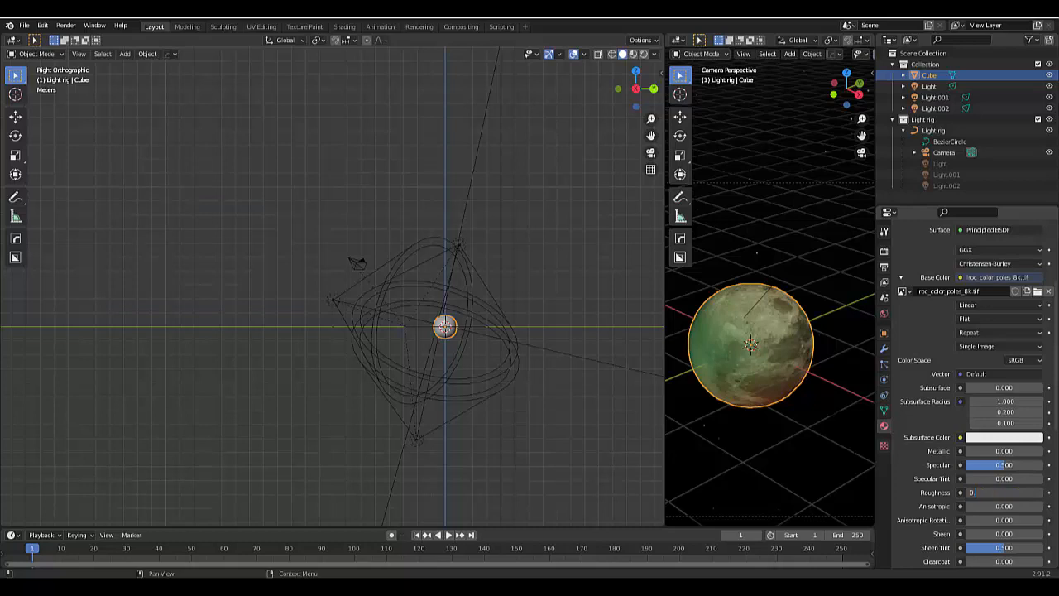
text(.8)
key(Return)
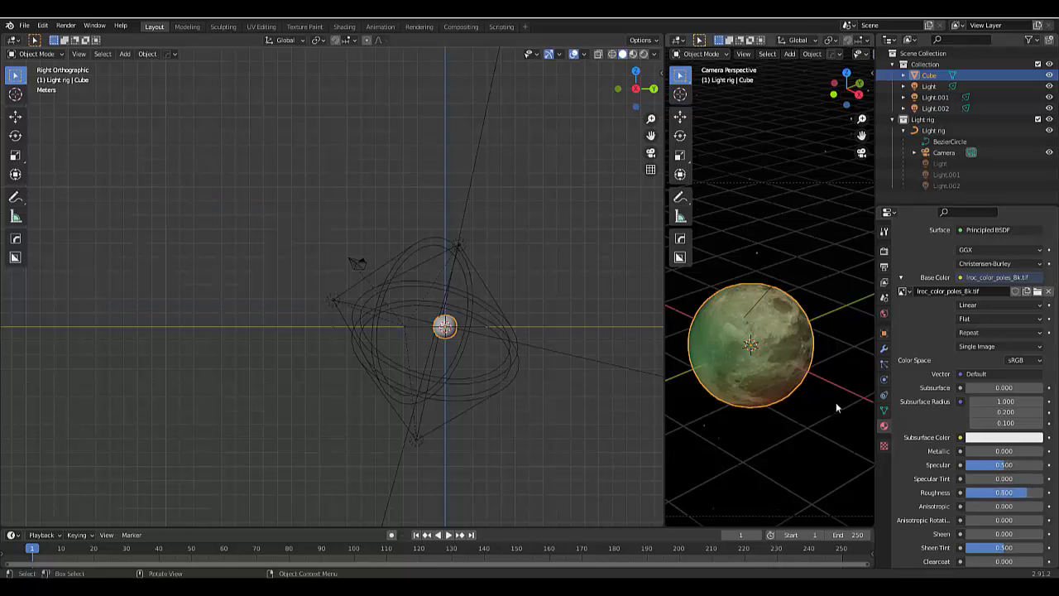
- Add a Displace modifier to the Moon sphere and create a new texture for it
scroll(694, 357, down, 3)
scroll(704, 379, up, 3)
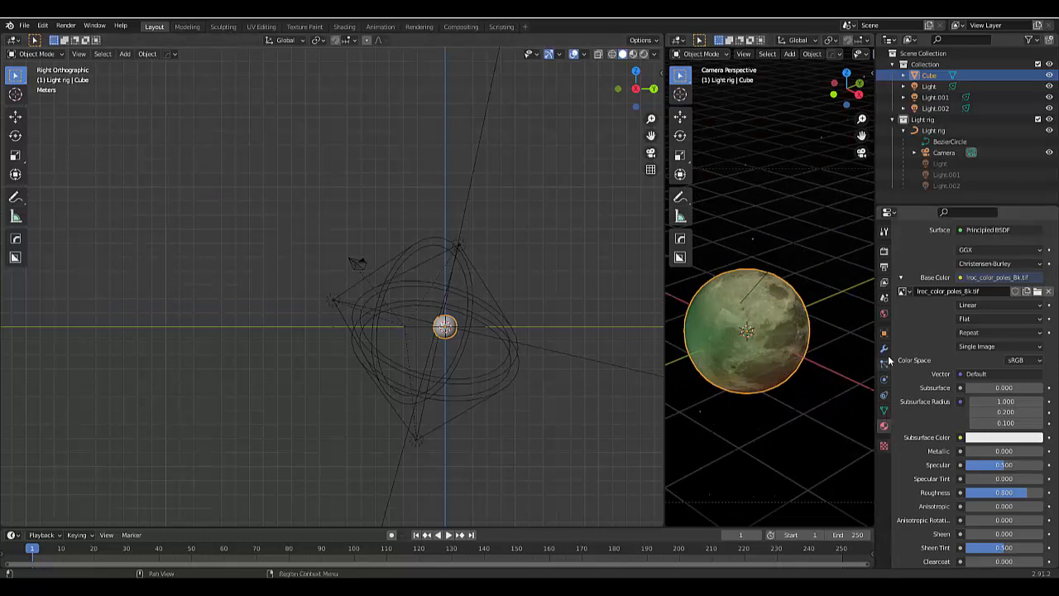
click(885, 350)
click(917, 249)
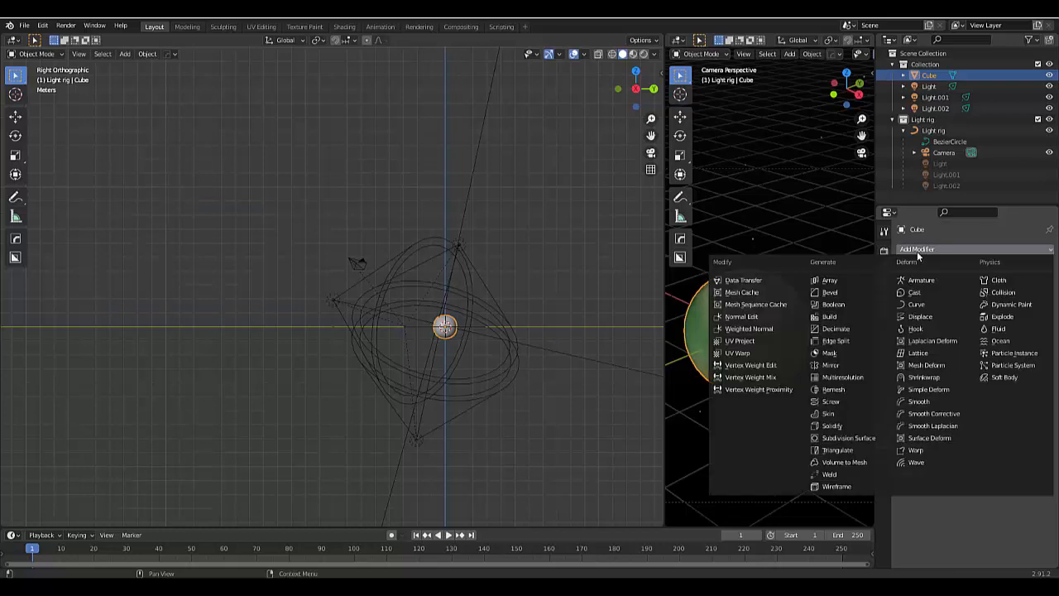
click(919, 317)
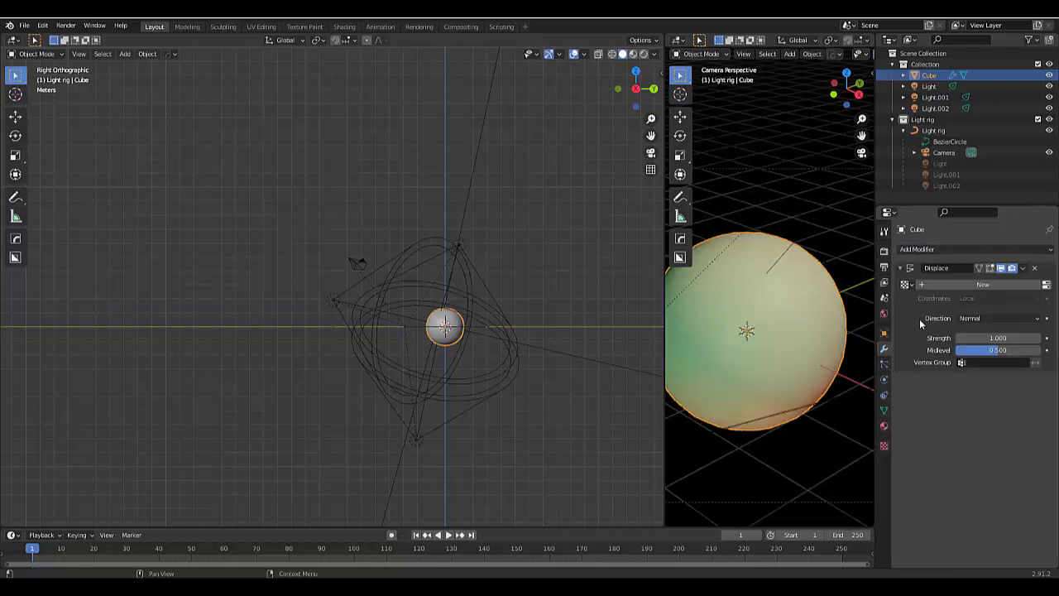
click(989, 285)
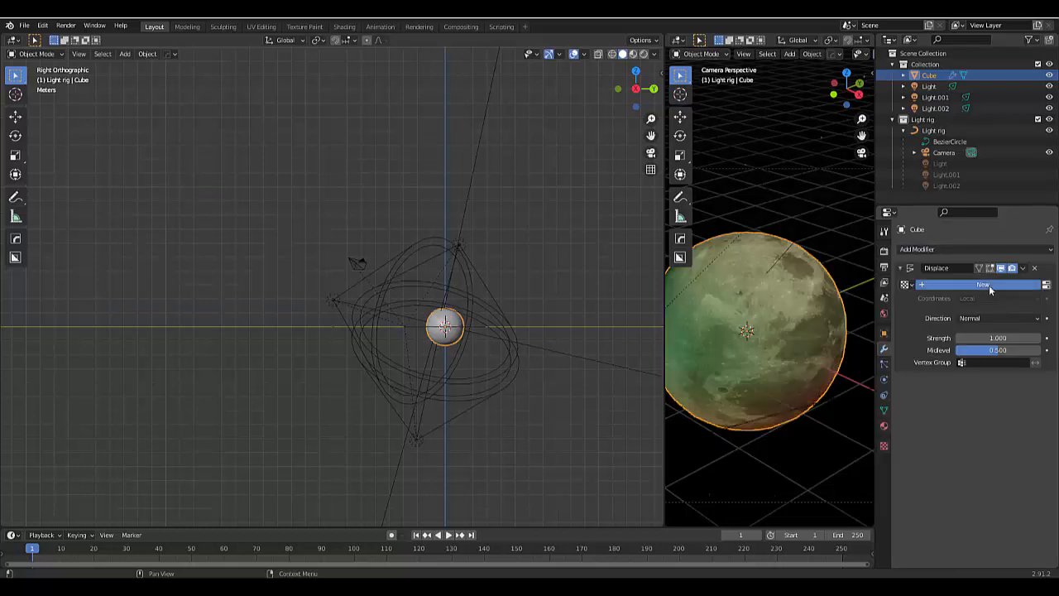
- Load ldem_16.tif from the Downloads folder as the image of the Displace texture
click(883, 446)
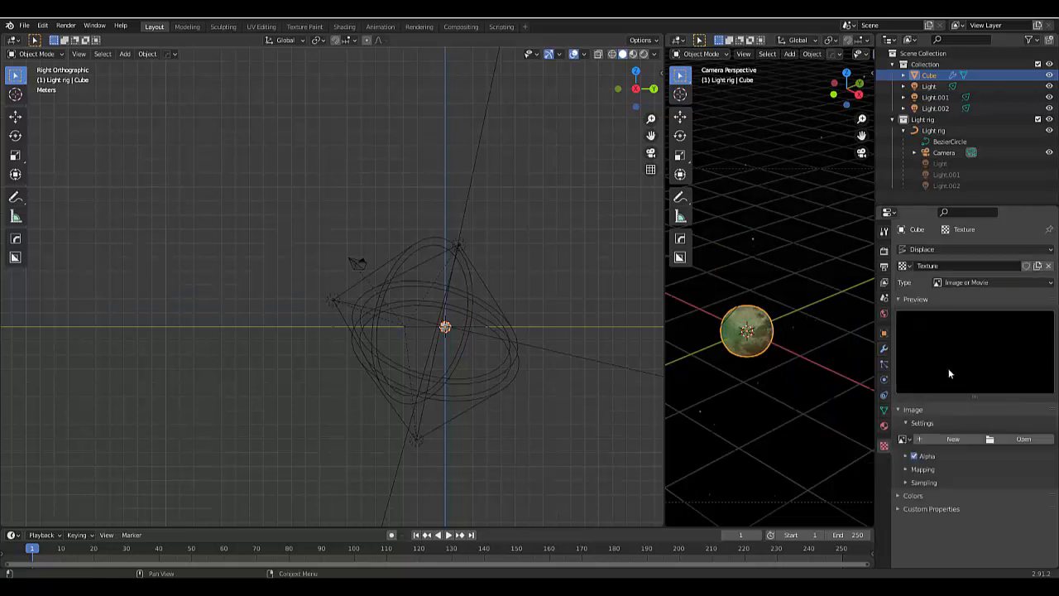
click(1010, 439)
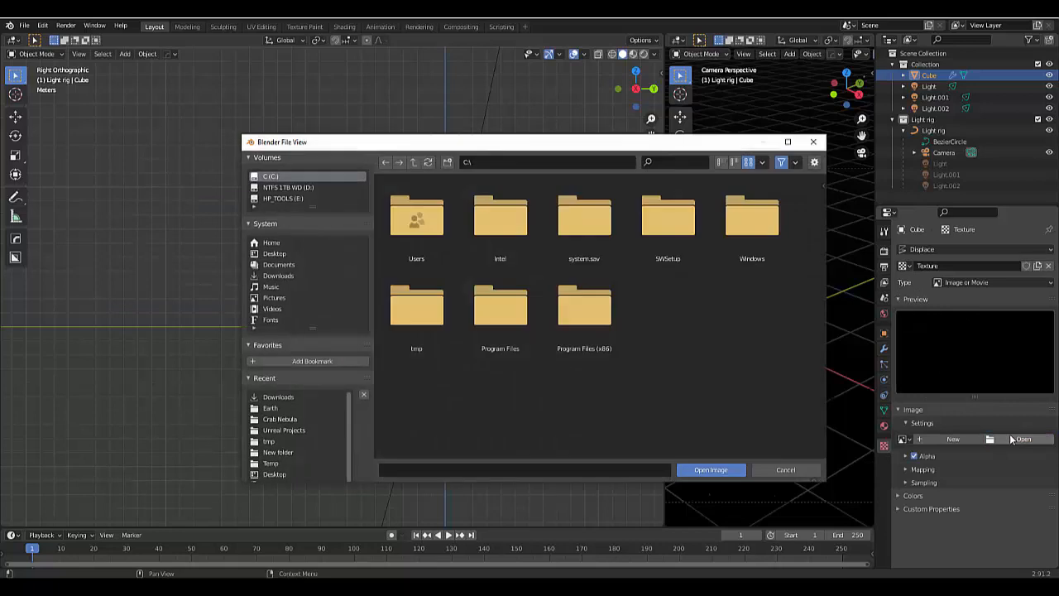
click(284, 278)
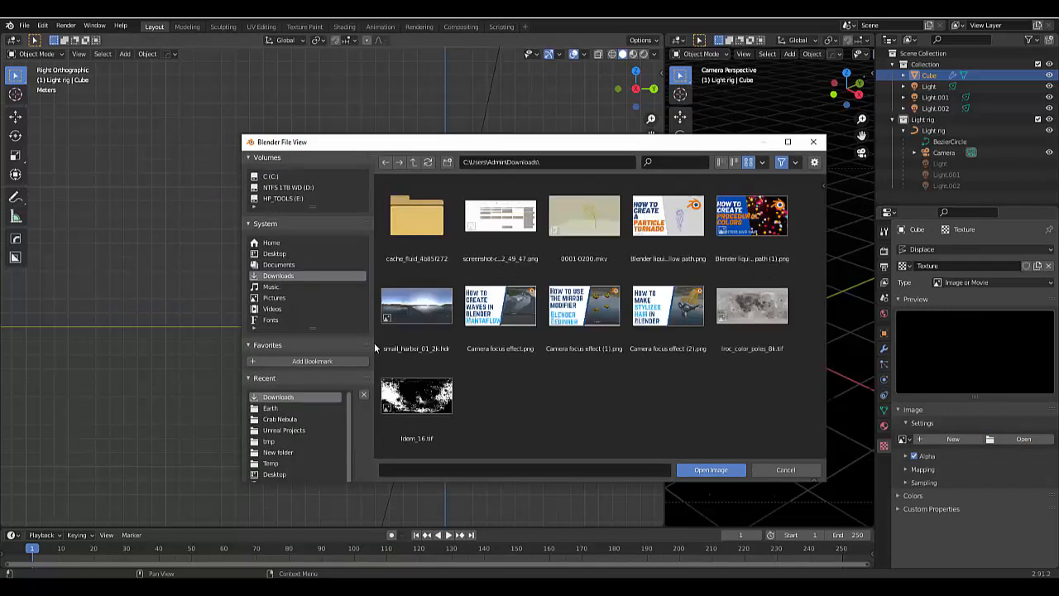
click(416, 445)
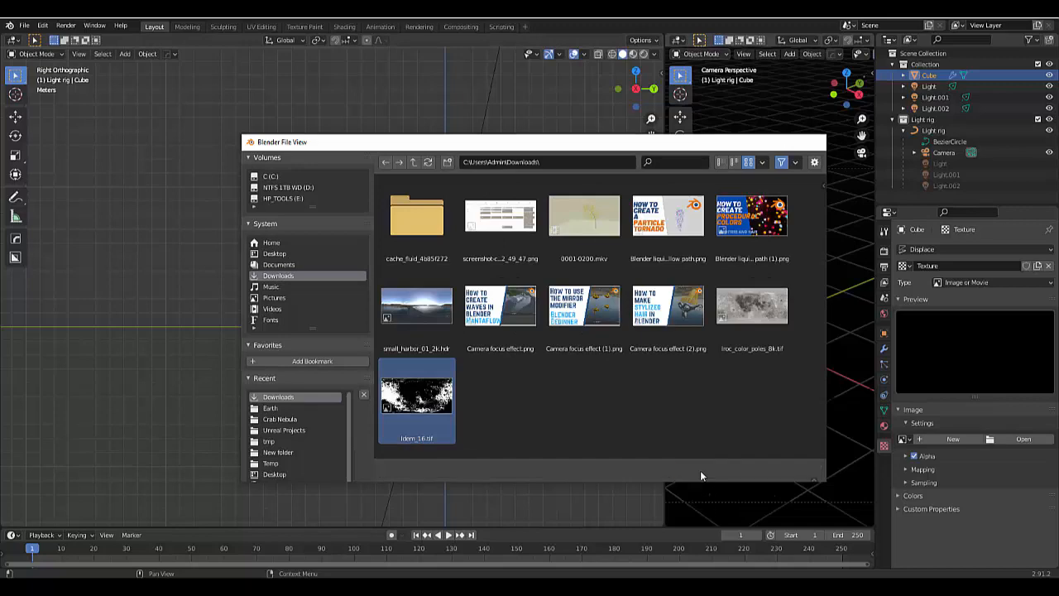
click(703, 470)
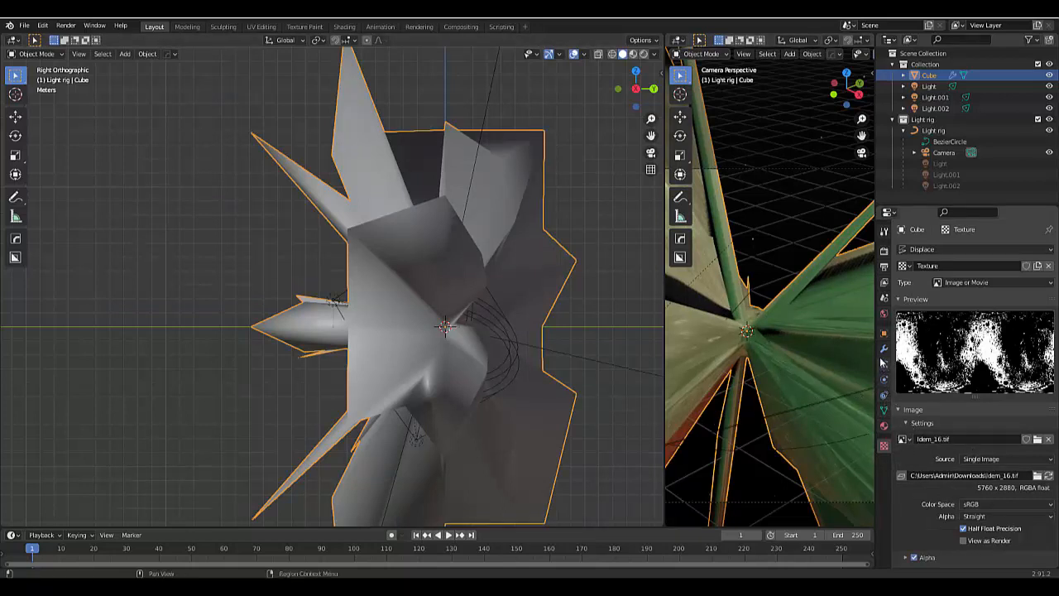
- Try Displace modifier strengths of 0.1 and 0.01 on the Moon sphere
click(884, 350)
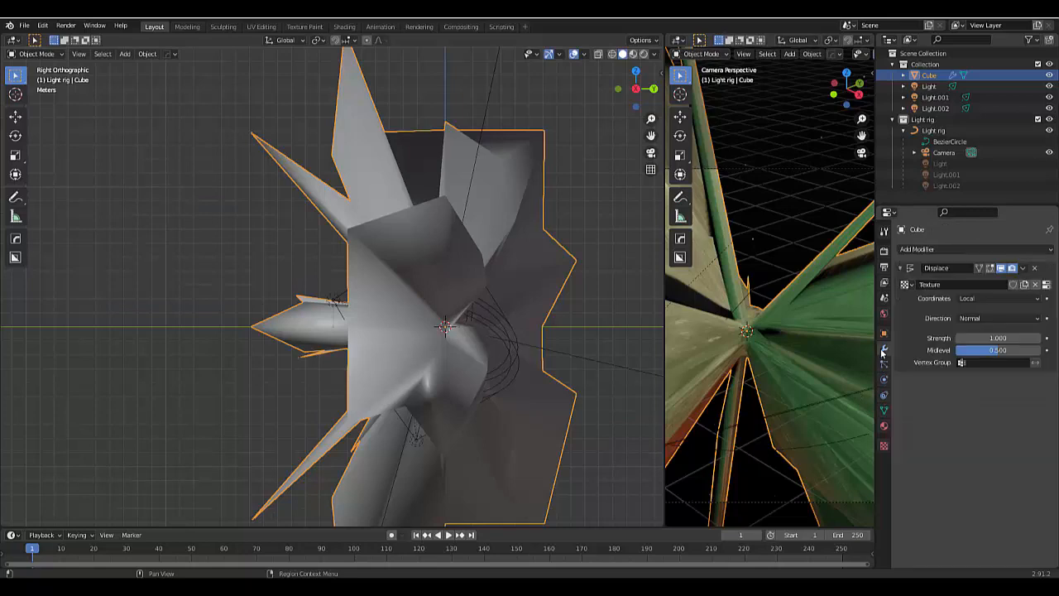
drag(988, 338, 1011, 337)
click(998, 337)
text(0)
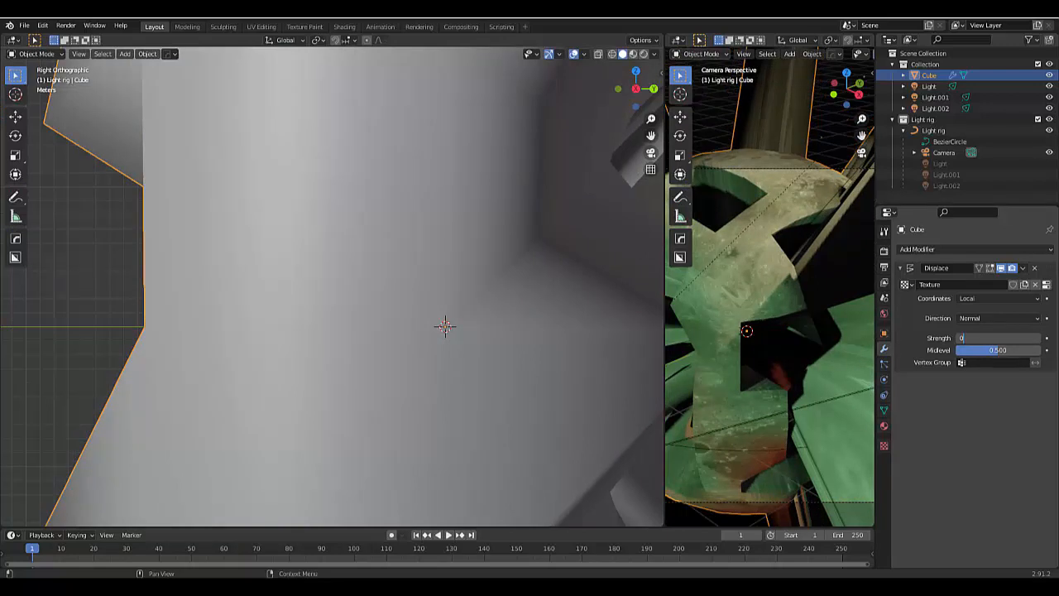
text(.1)
key(Return)
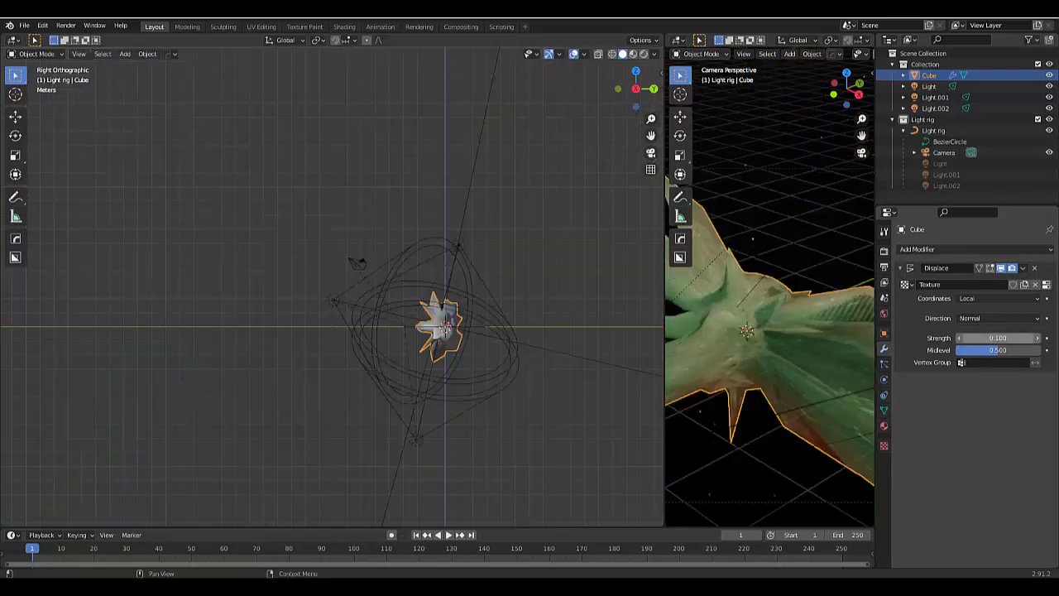
click(1001, 338)
text(0.01)
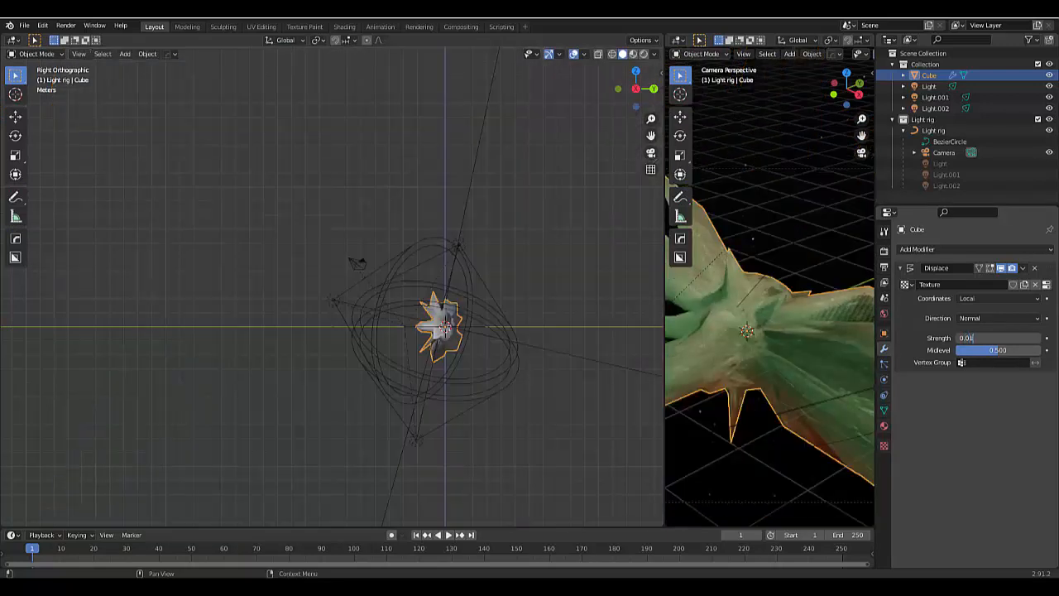
key(Return)
- Set the Displace modifier's Strength to 0.001
click(1001, 338)
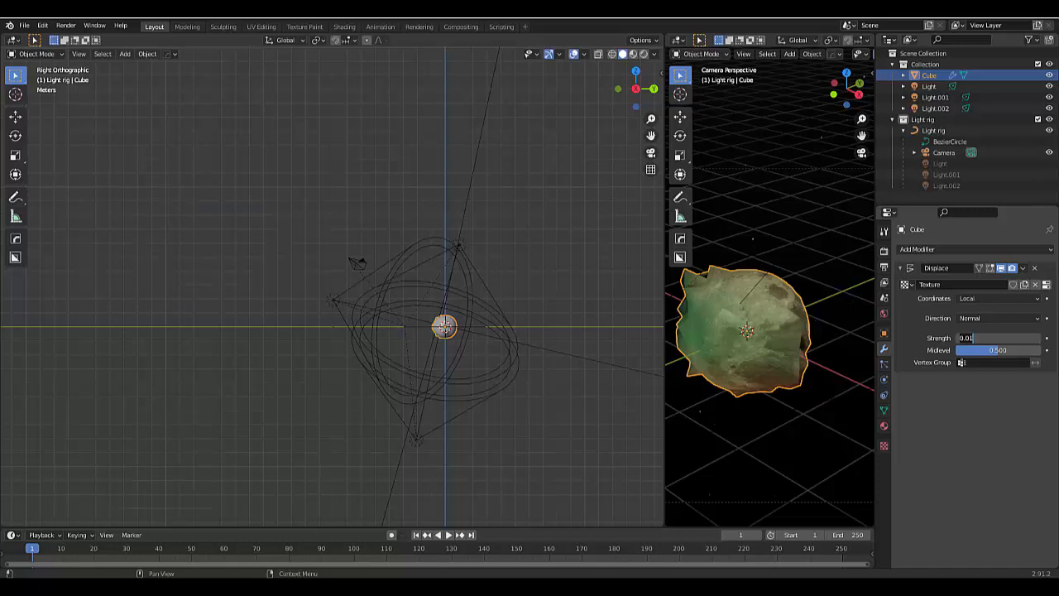
text(0)
key(Return)
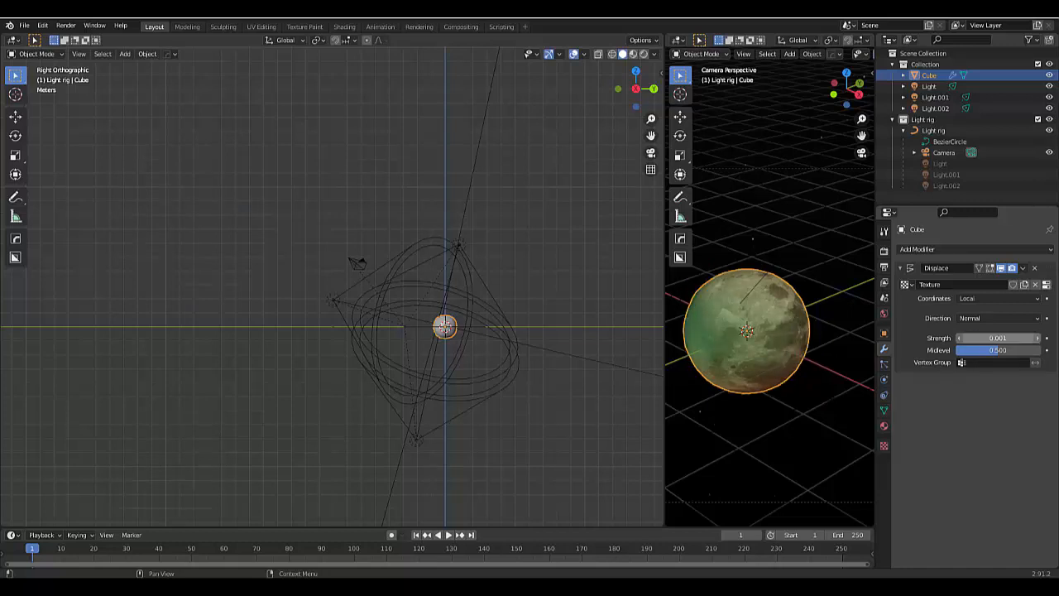
- Add a Subdivision Surface modifier to the Moon sphere and place it above the Displace modifier in the stack
scroll(761, 382, up, 3)
scroll(801, 360, down, 3)
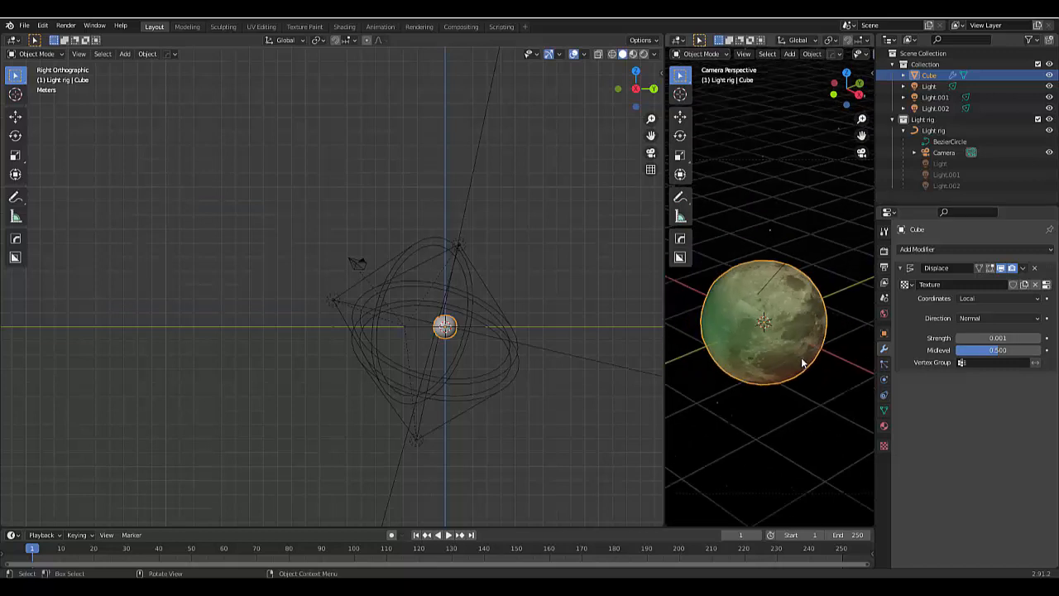
scroll(801, 343, up, 4)
middle_drag(801, 339, 836, 306)
scroll(766, 296, up, 10)
click(931, 250)
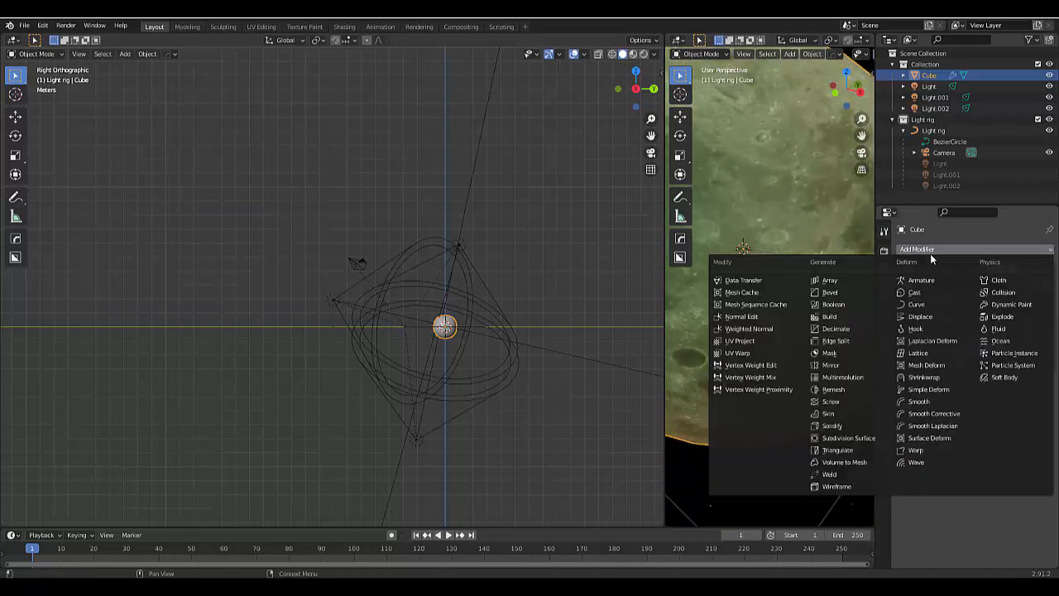
click(853, 439)
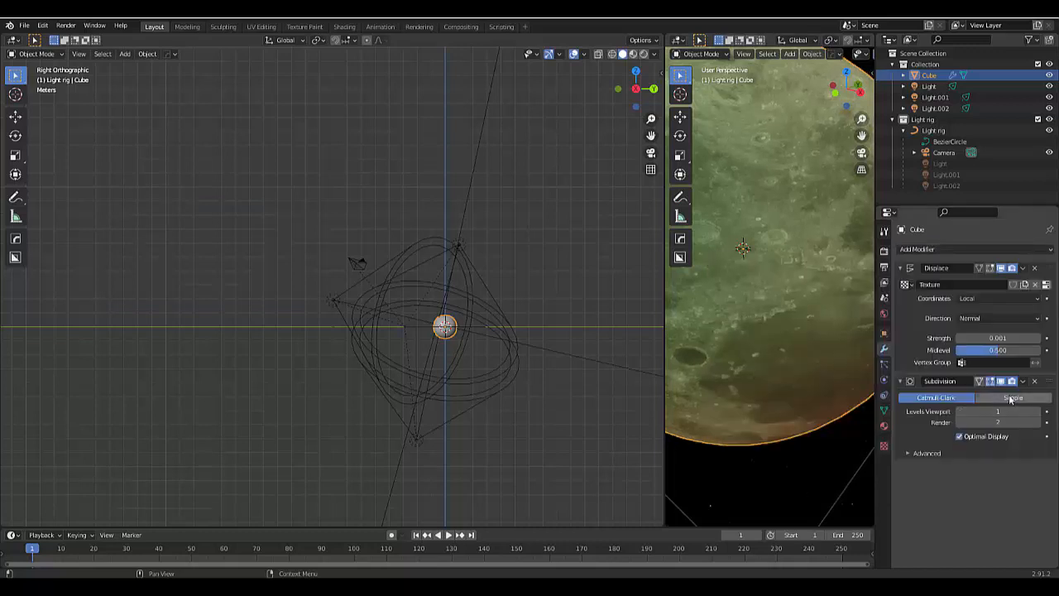
drag(1044, 386, 1036, 273)
- Raise the Subdivision modifier's viewport levels to 5
click(1039, 298)
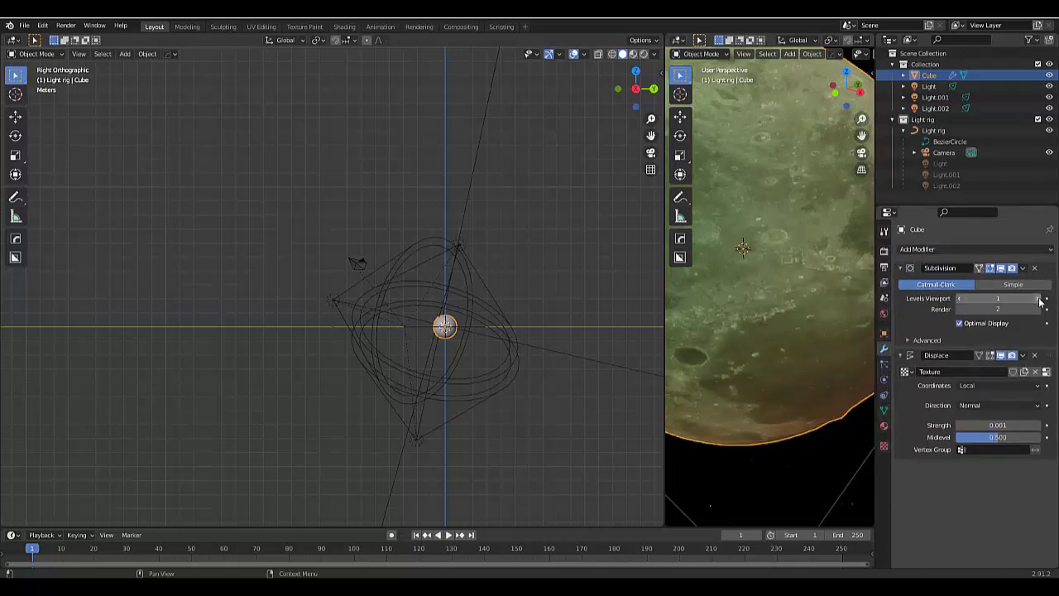
click(1039, 298)
click(1040, 298)
click(1039, 299)
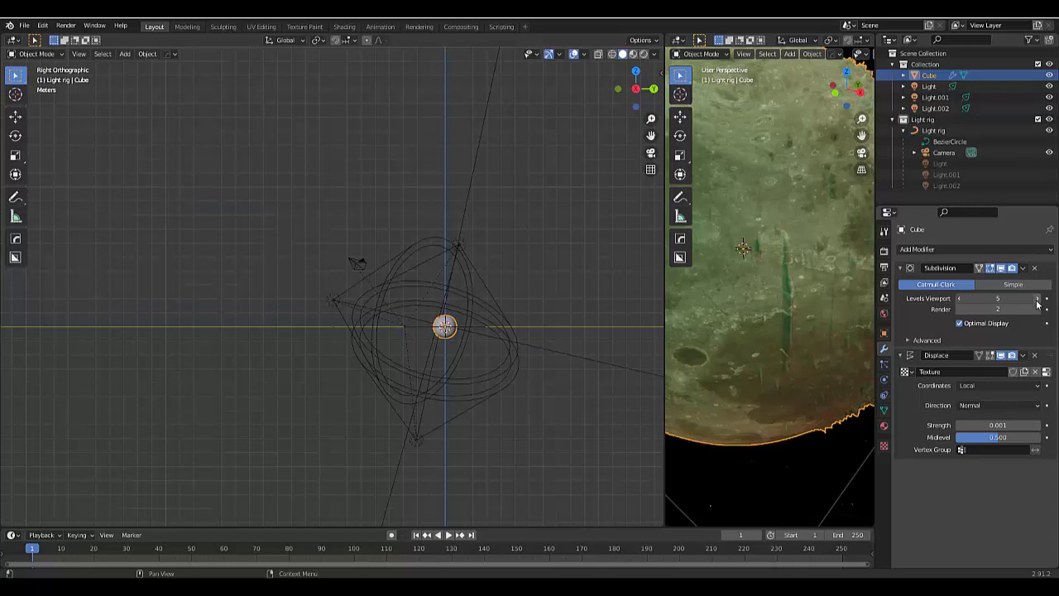
- Set the Subdivision modifier's viewport and render levels both to 6
click(1038, 299)
click(1038, 310)
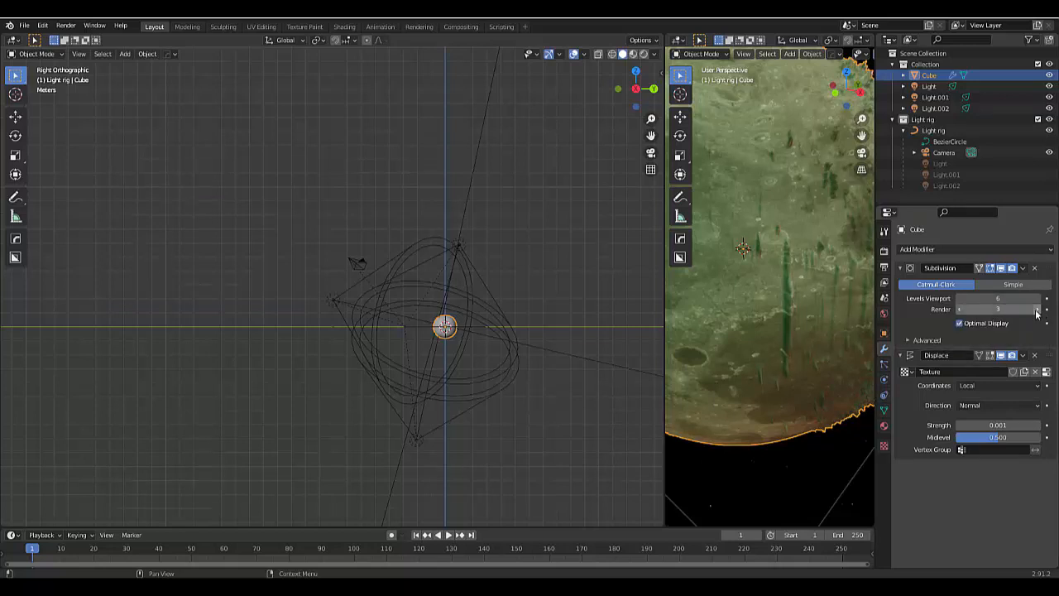
click(1036, 310)
click(1036, 310)
click(1036, 311)
- Examine the displaced Moon surface from several angles and distances, checking the relief, craters and silhouette
scroll(788, 358, down, 3)
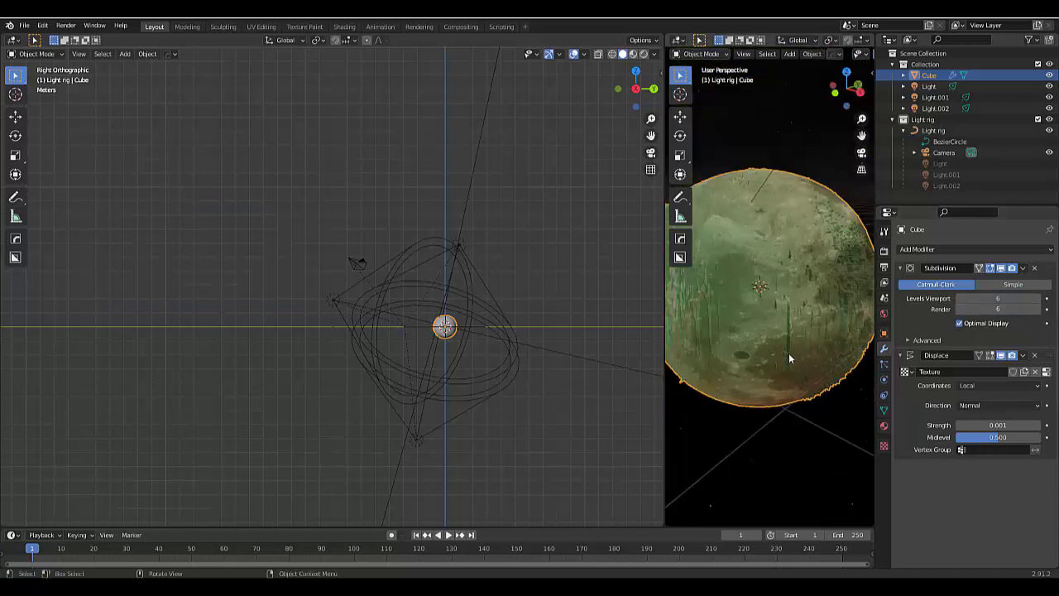
scroll(781, 361, down, 4)
scroll(750, 363, up, 3)
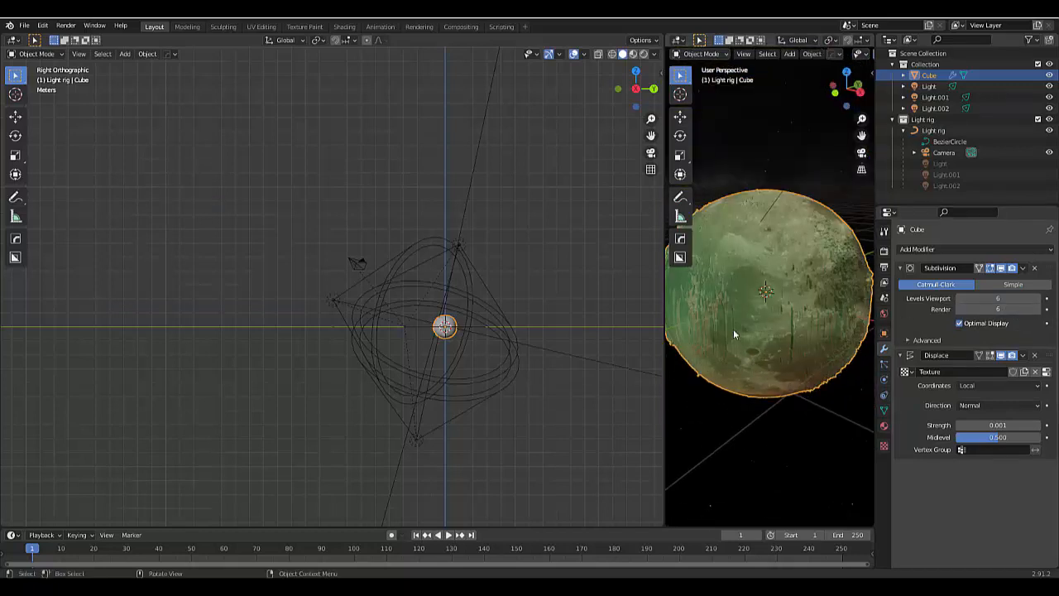
middle_drag(733, 328, 770, 382)
scroll(770, 382, down, 4)
scroll(786, 390, up, 6)
middle_drag(799, 417, 804, 445)
scroll(833, 477, up, 3)
scroll(779, 458, down, 3)
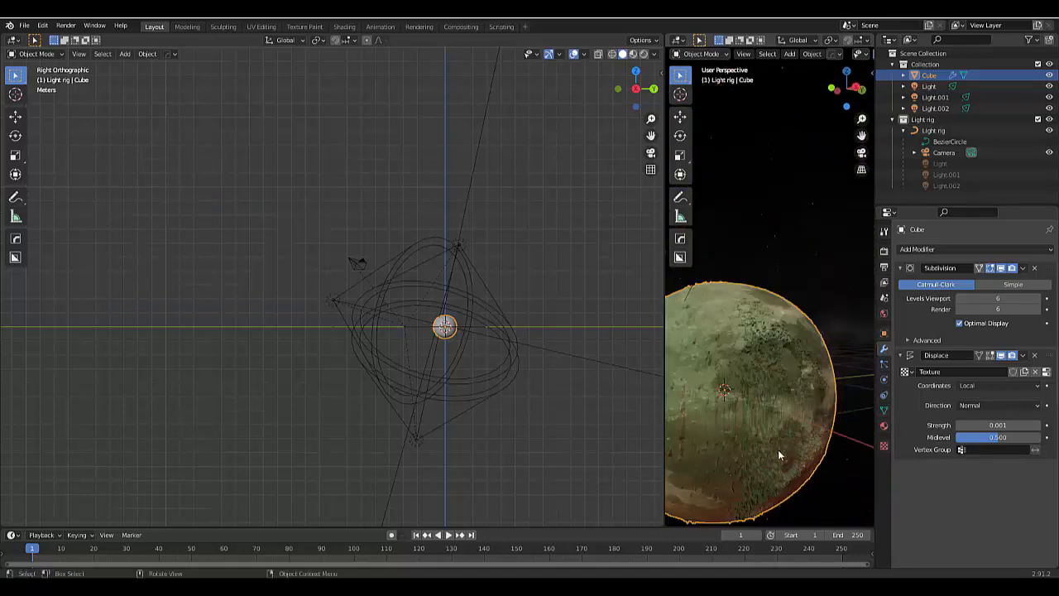
scroll(779, 319, up, 2)
middle_drag(780, 319, 753, 403)
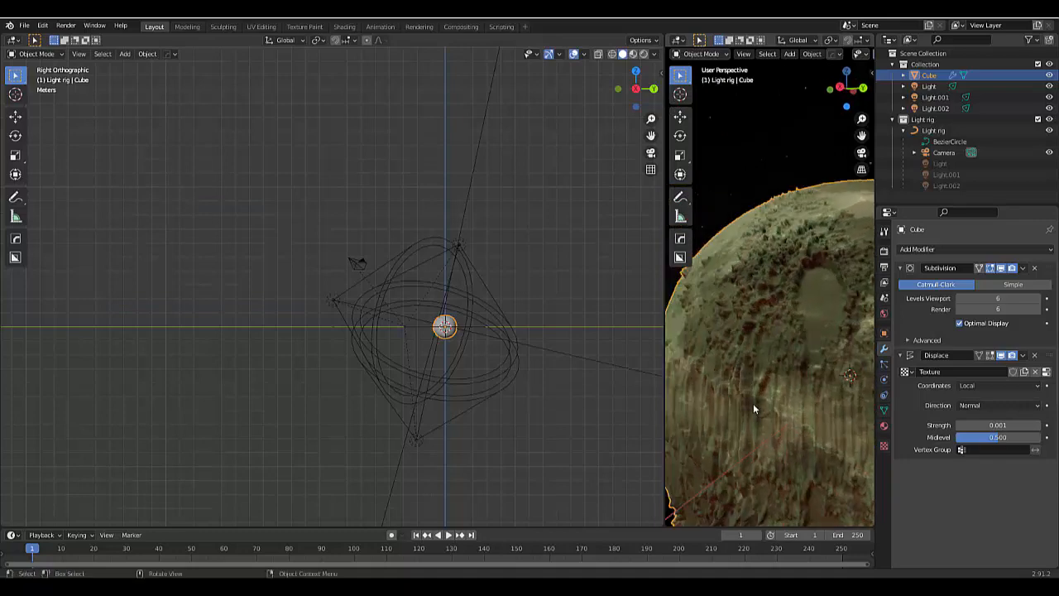
scroll(756, 407, down, 4)
scroll(835, 394, up, 2)
middle_drag(835, 396, 797, 397)
scroll(814, 410, up, 4)
scroll(807, 404, up, 2)
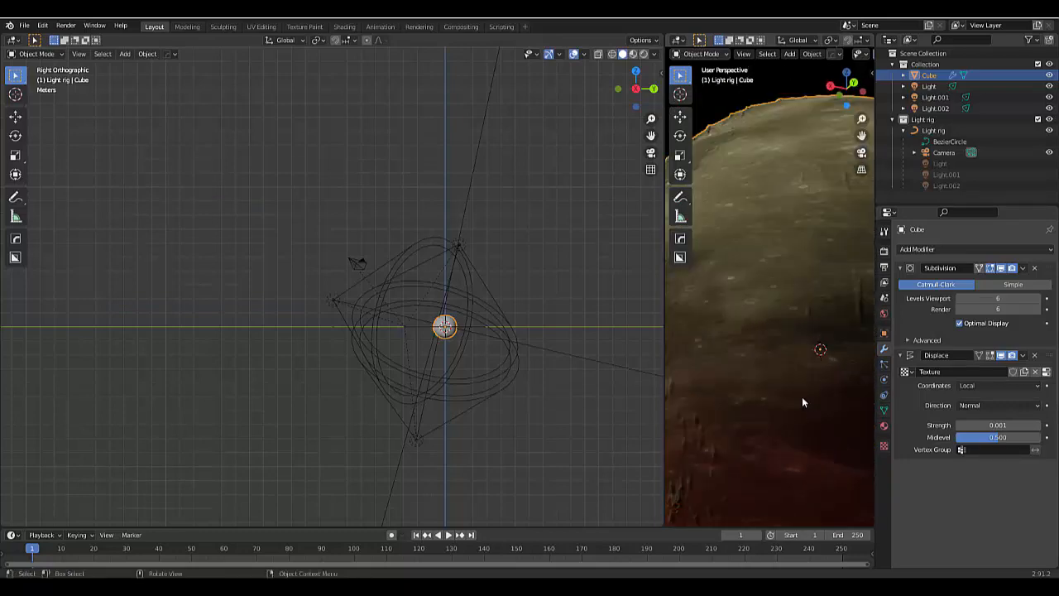
scroll(781, 378, down, 5)
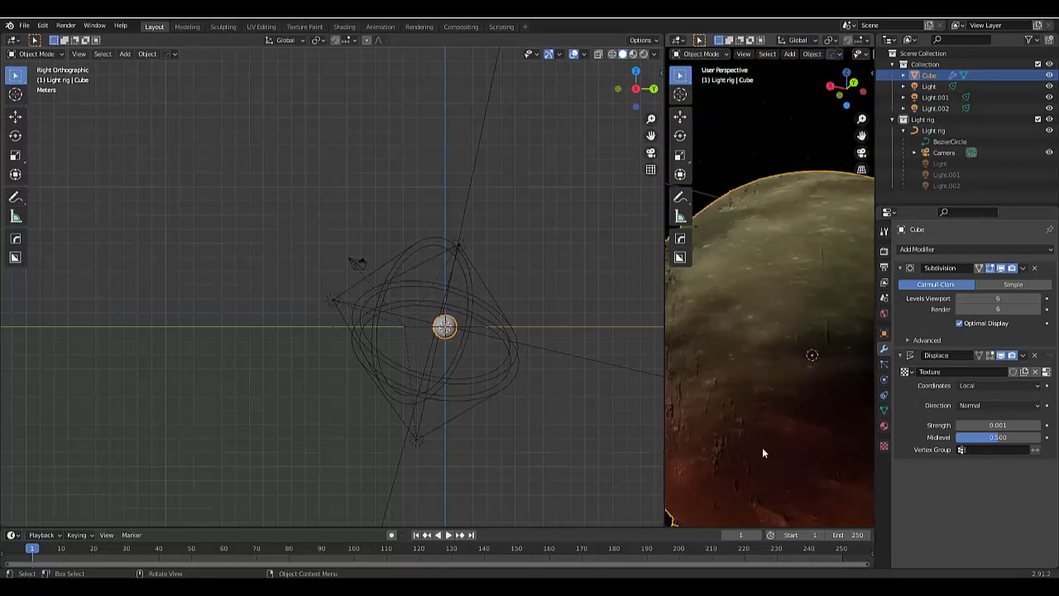
scroll(738, 470, up, 5)
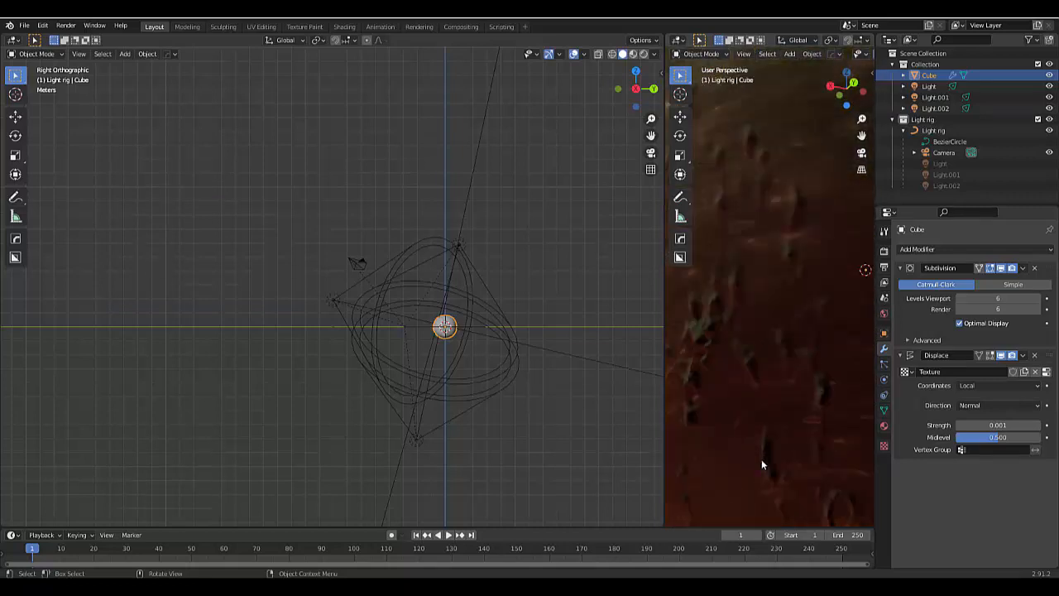
scroll(792, 384, down, 4)
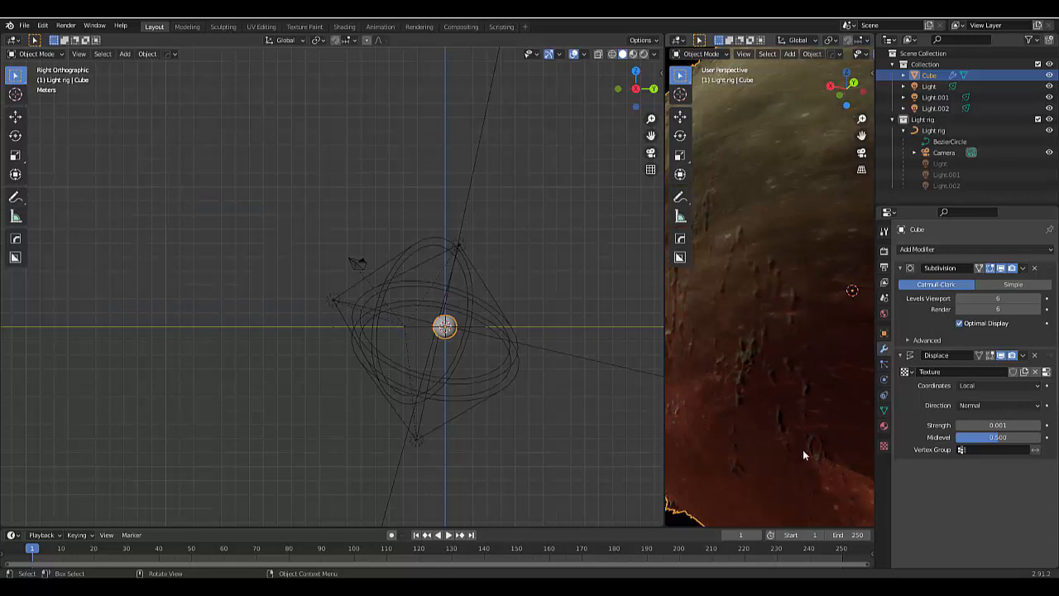
scroll(789, 383, down, 5)
middle_drag(789, 383, 783, 343)
scroll(713, 362, up, 3)
scroll(713, 361, up, 4)
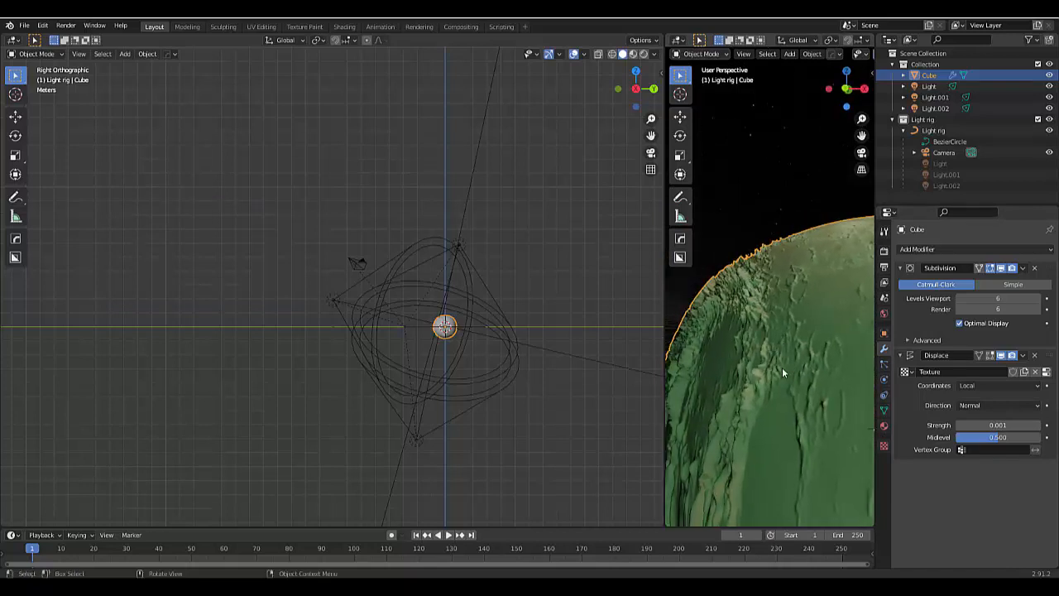
scroll(750, 358, down, 7)
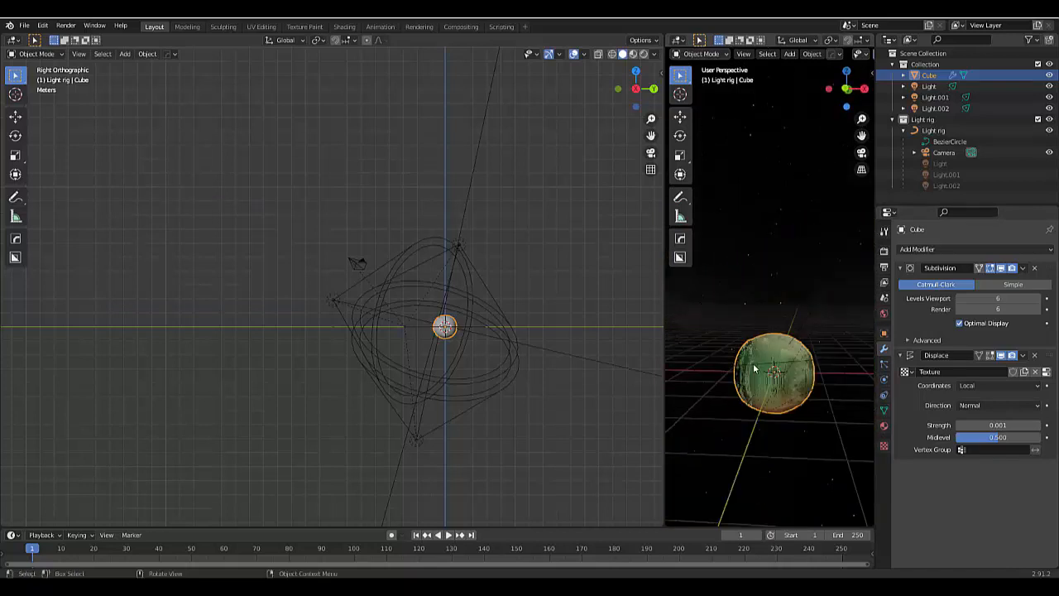
scroll(813, 402, down, 6)
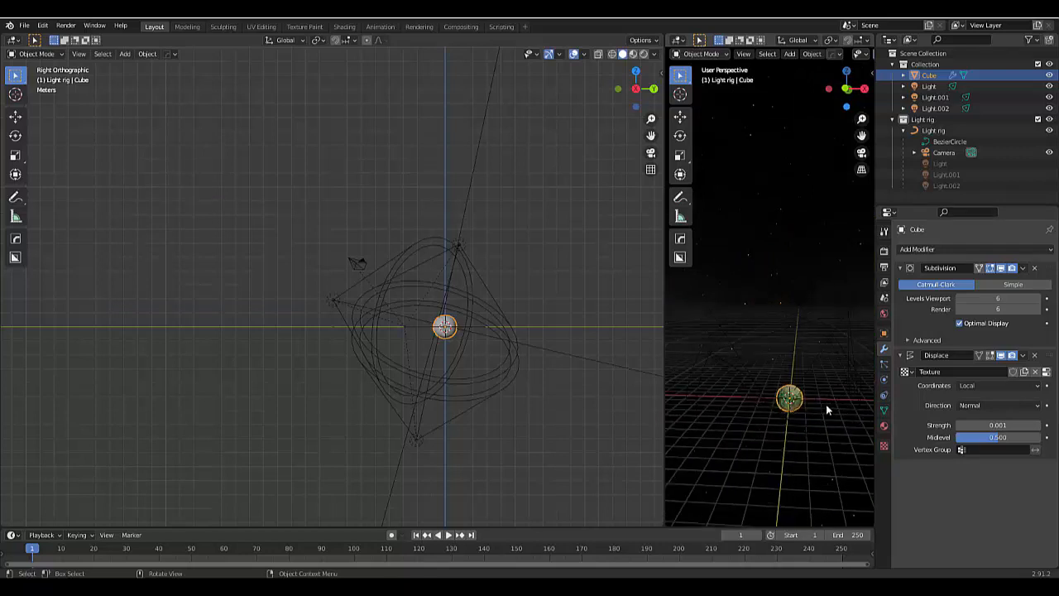
scroll(826, 405, up, 7)
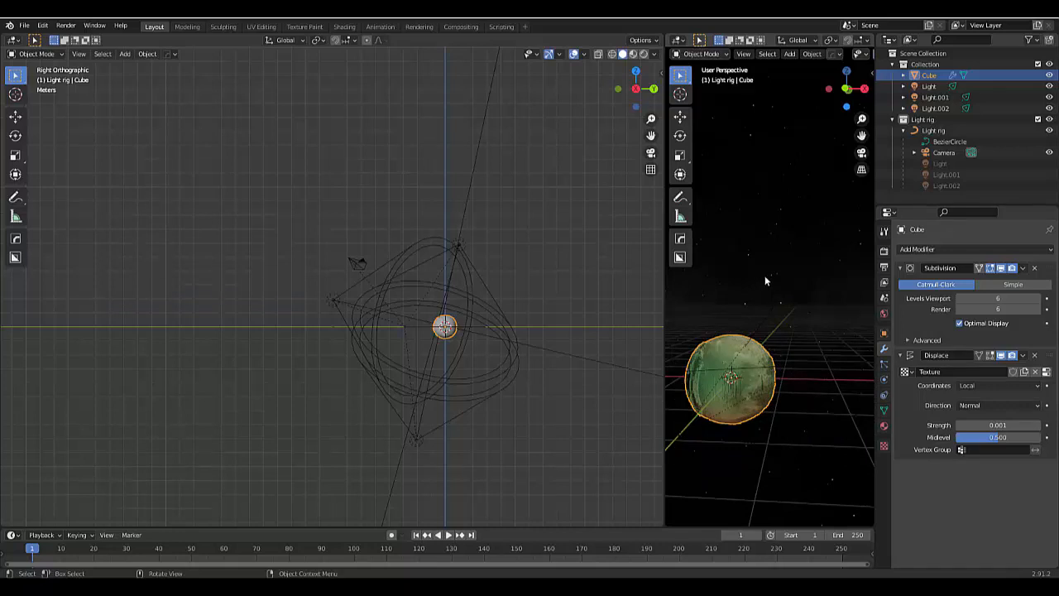
- Change the green spot light Light.002 to a very pale blue, judging the Moon through the camera view
click(963, 186)
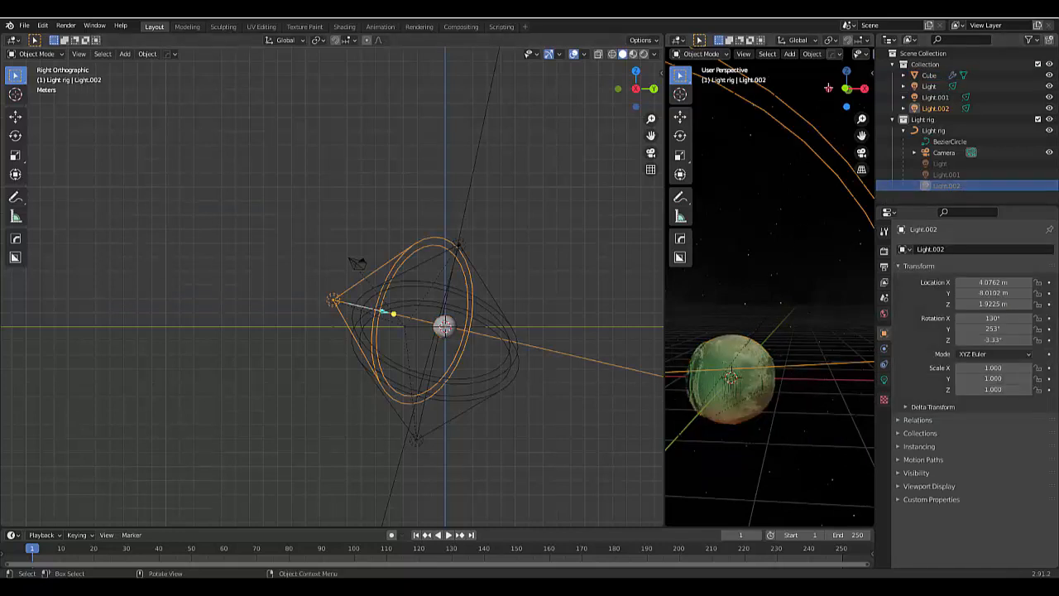
click(862, 153)
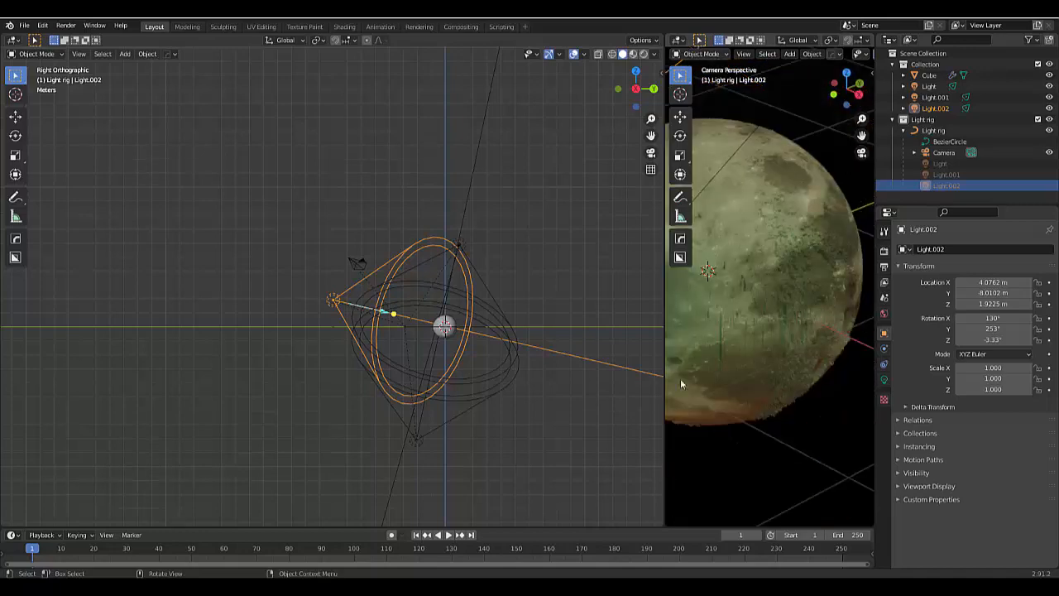
scroll(778, 473, down, 4)
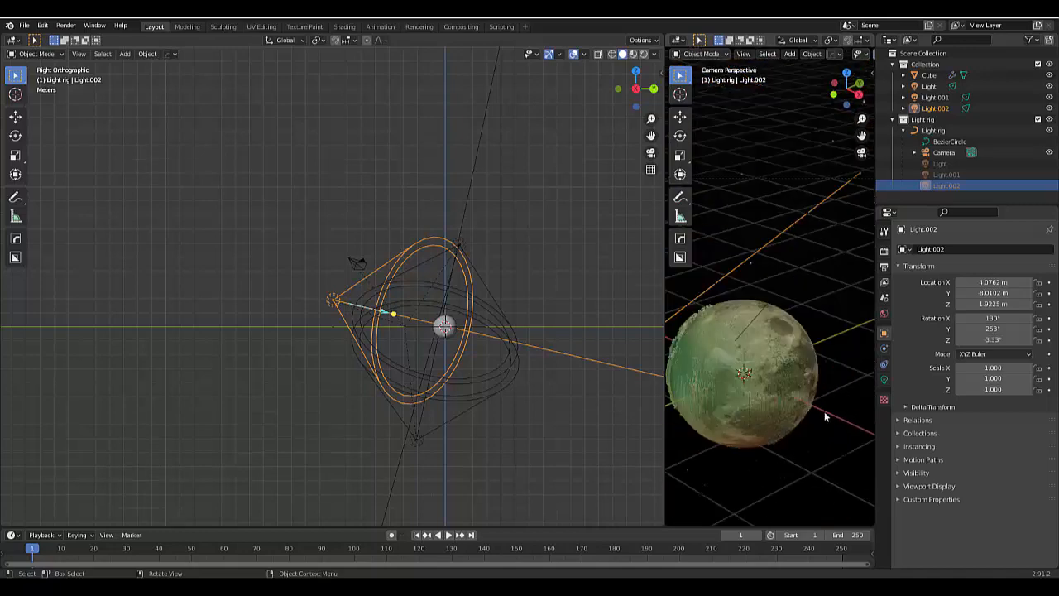
scroll(824, 415, down, 2)
scroll(747, 392, up, 5)
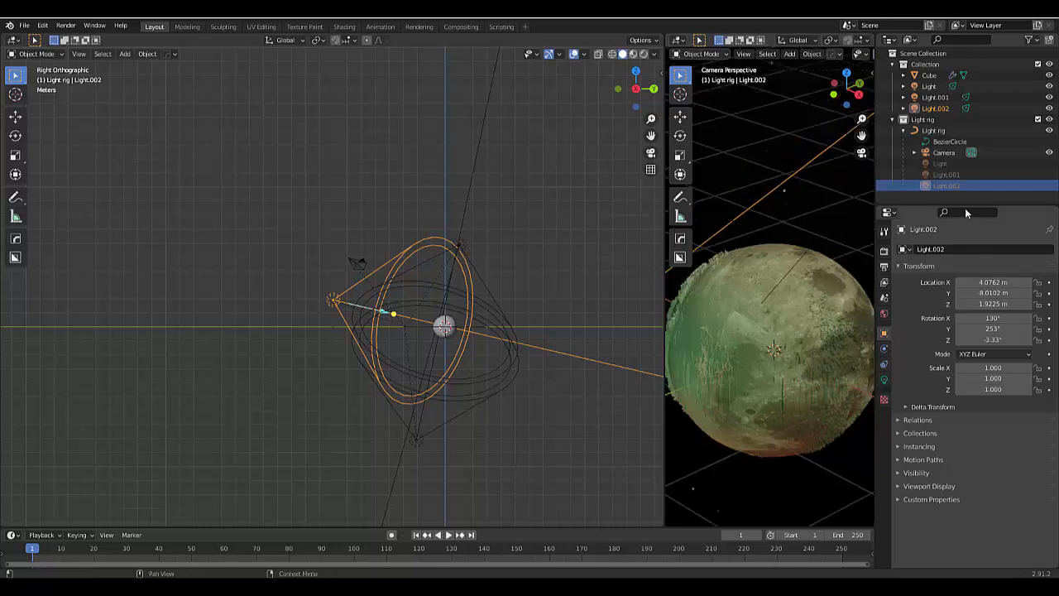
click(883, 380)
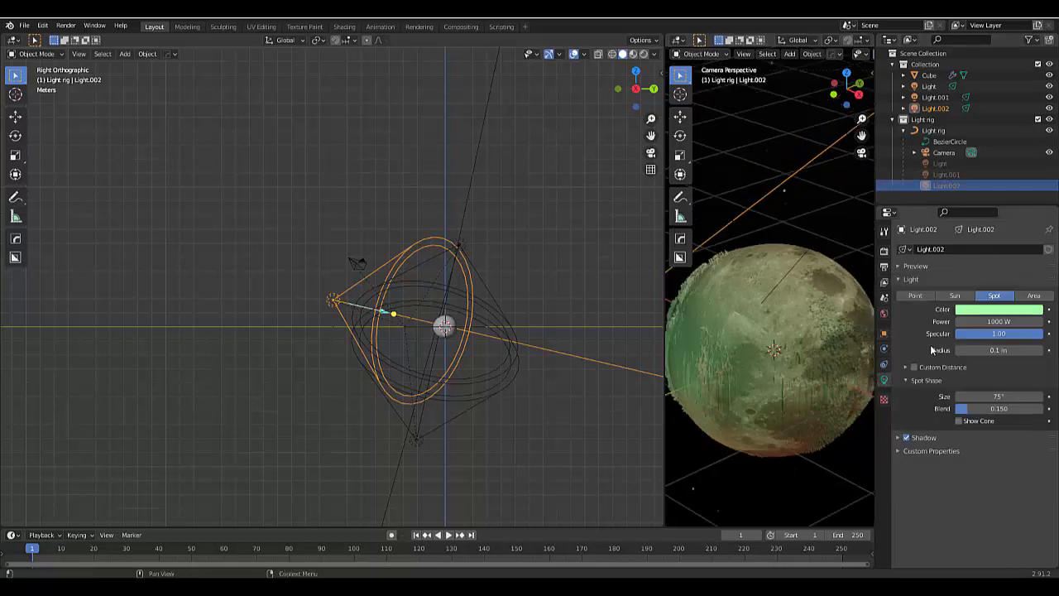
click(976, 313)
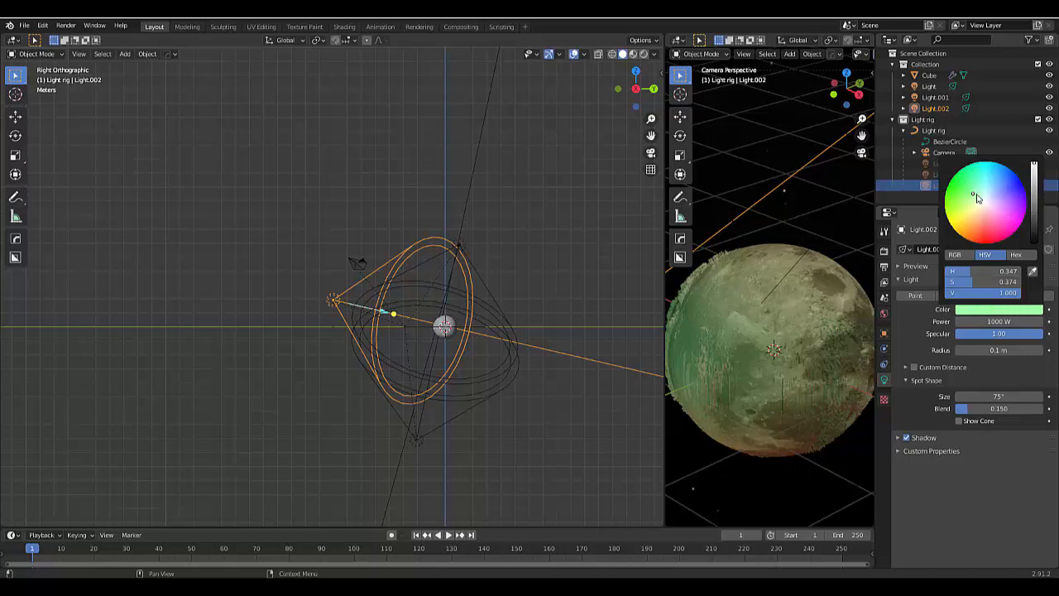
mouse_move(975, 193)
mouse_down()
mouse_move(991, 192)
mouse_move(974, 215)
mouse_move(993, 227)
mouse_move(1016, 208)
mouse_move(1003, 180)
mouse_move(967, 164)
mouse_move(985, 198)
mouse_up()
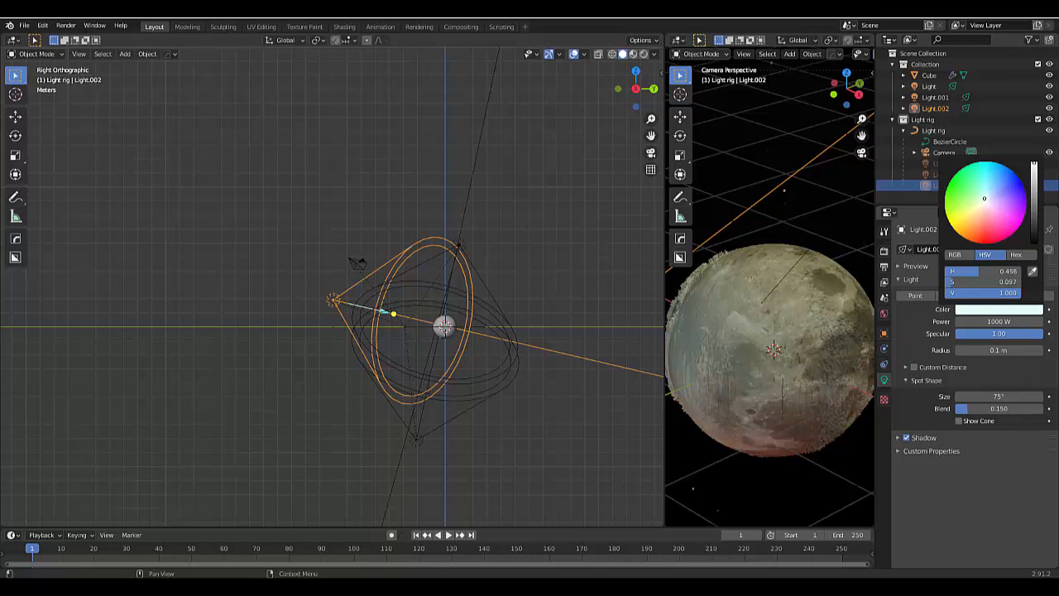
drag(985, 198, 986, 196)
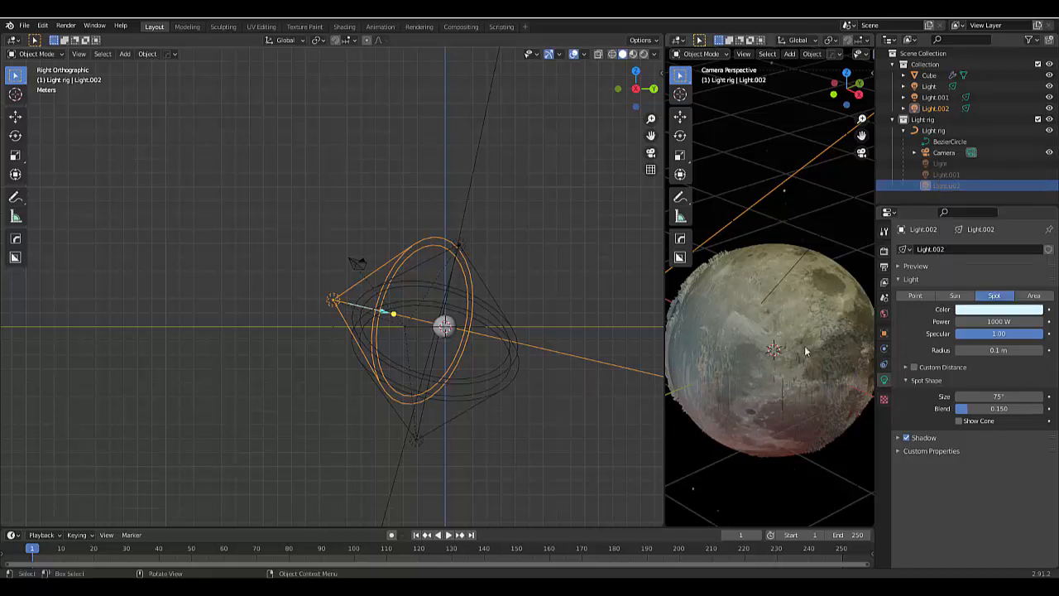
- Soften the color of spot light Light.001 to a pale orange
click(951, 176)
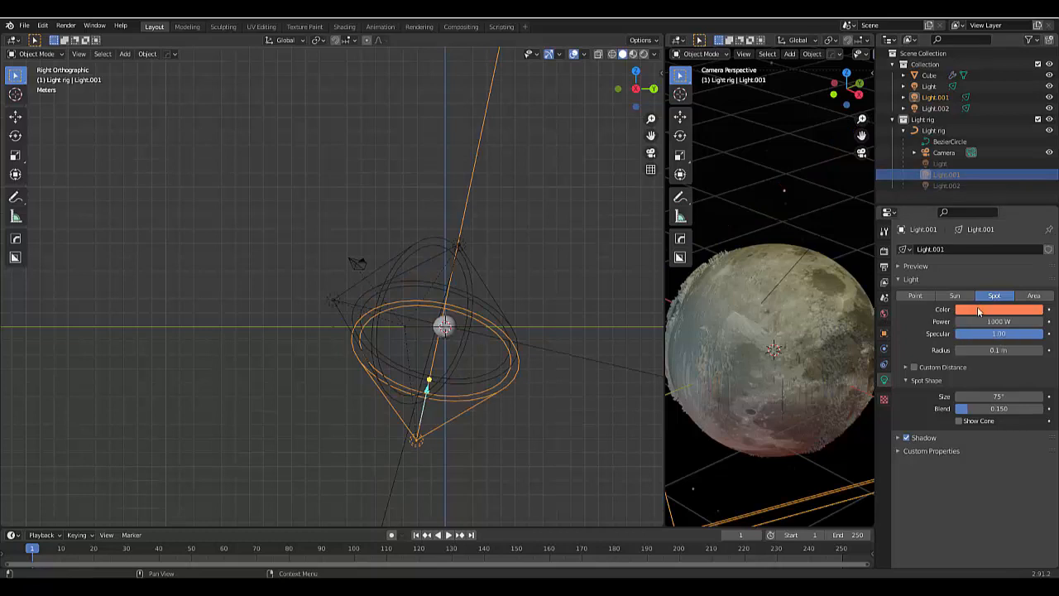
click(977, 308)
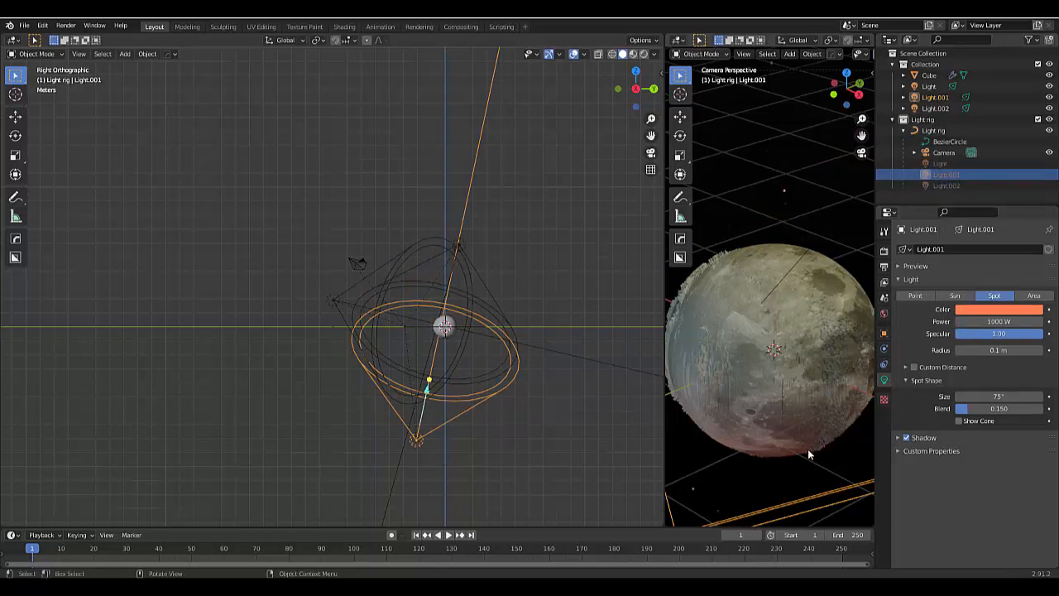
click(987, 311)
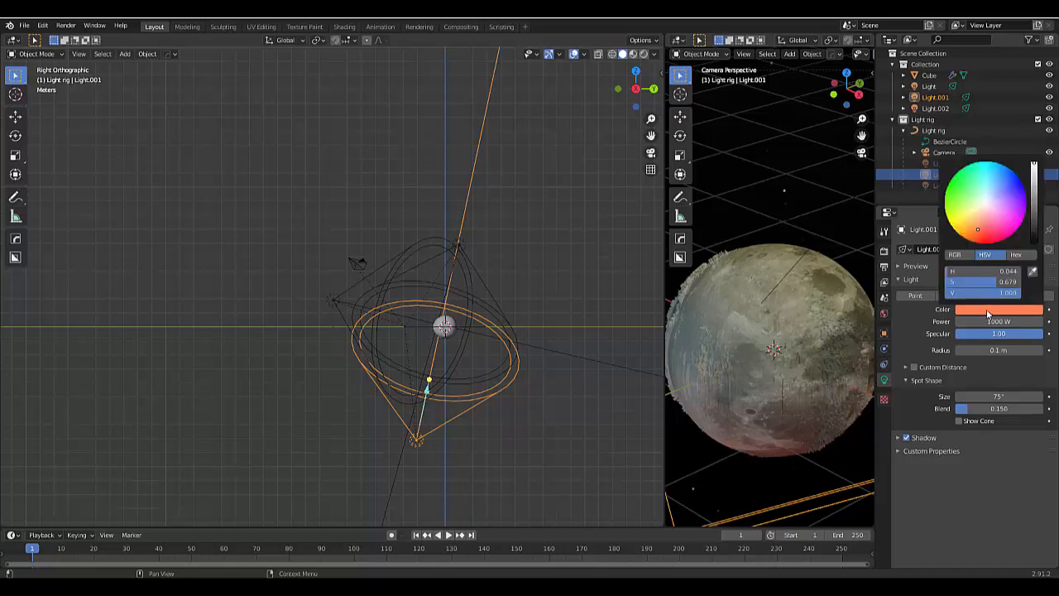
drag(976, 222, 977, 218)
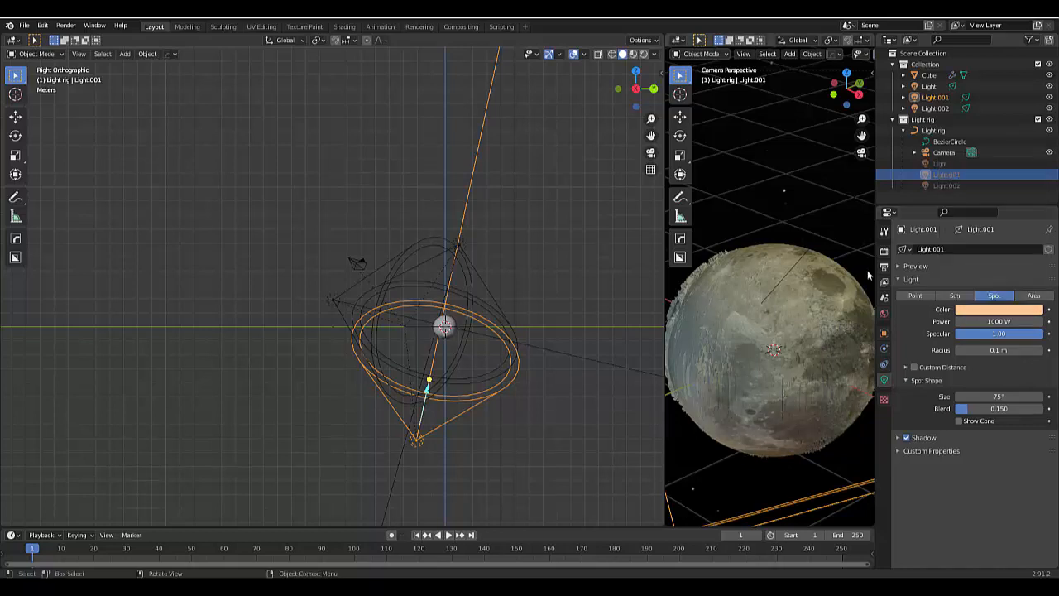
- Change the color of the upper spot light, Light, to near white with hue 0.573 and saturation 0.030
click(943, 164)
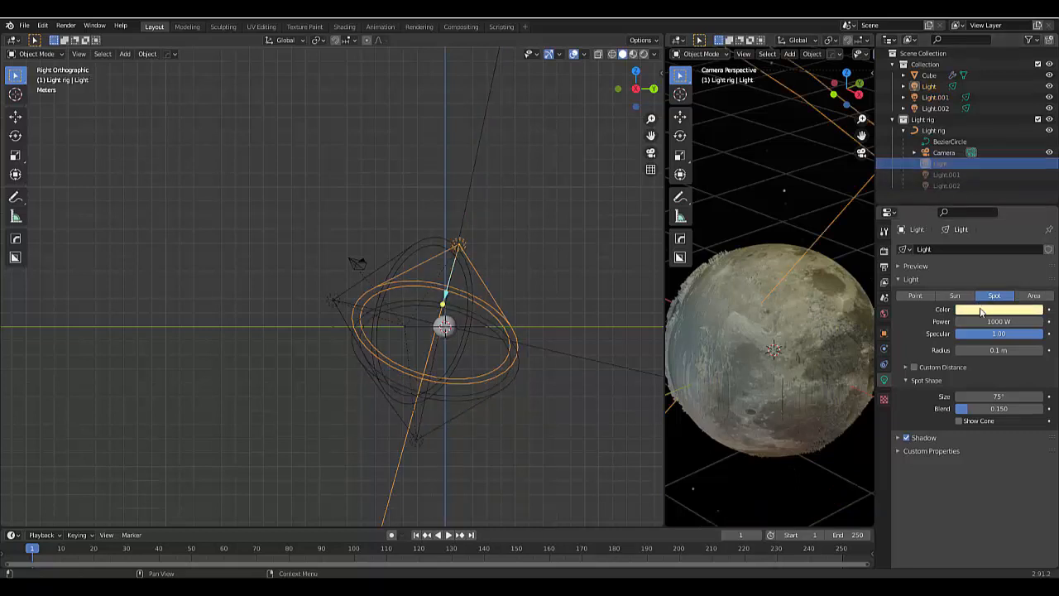
click(981, 309)
mouse_move(977, 207)
mouse_down()
mouse_move(991, 184)
mouse_move(983, 180)
mouse_move(973, 197)
mouse_move(982, 227)
mouse_move(985, 201)
mouse_up()
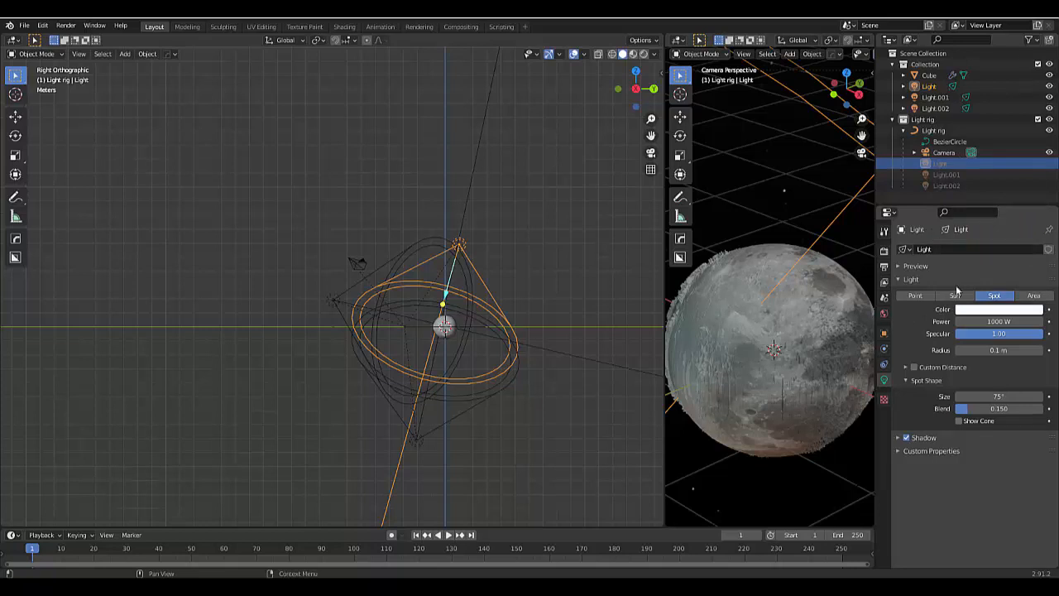
- Lower the color value of the upper spot light to 0 and check the Moon's shading
click(996, 310)
drag(1035, 213, 1034, 241)
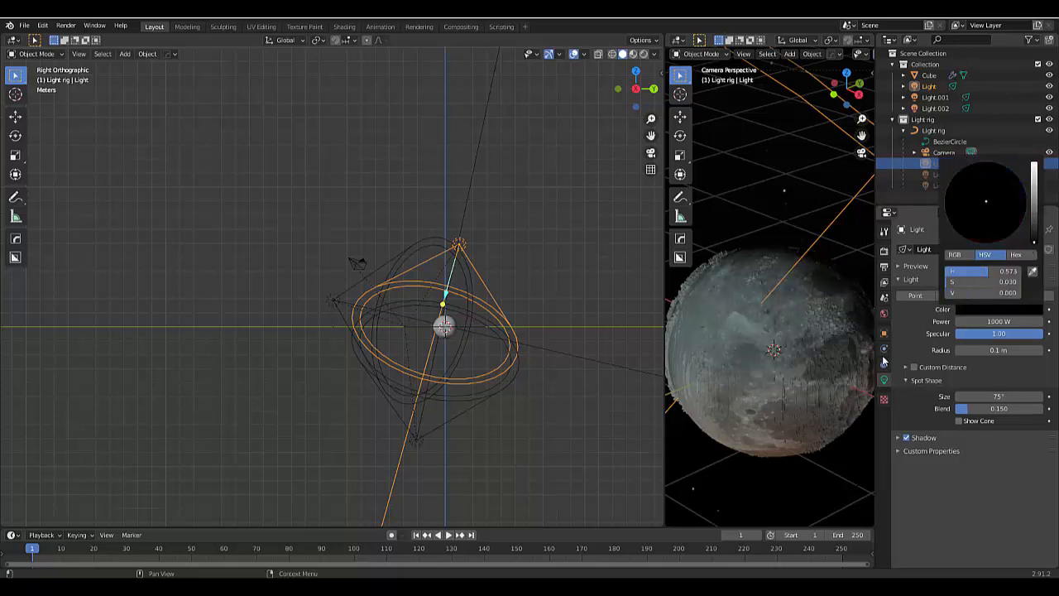
scroll(756, 432, down, 4)
scroll(788, 434, up, 4)
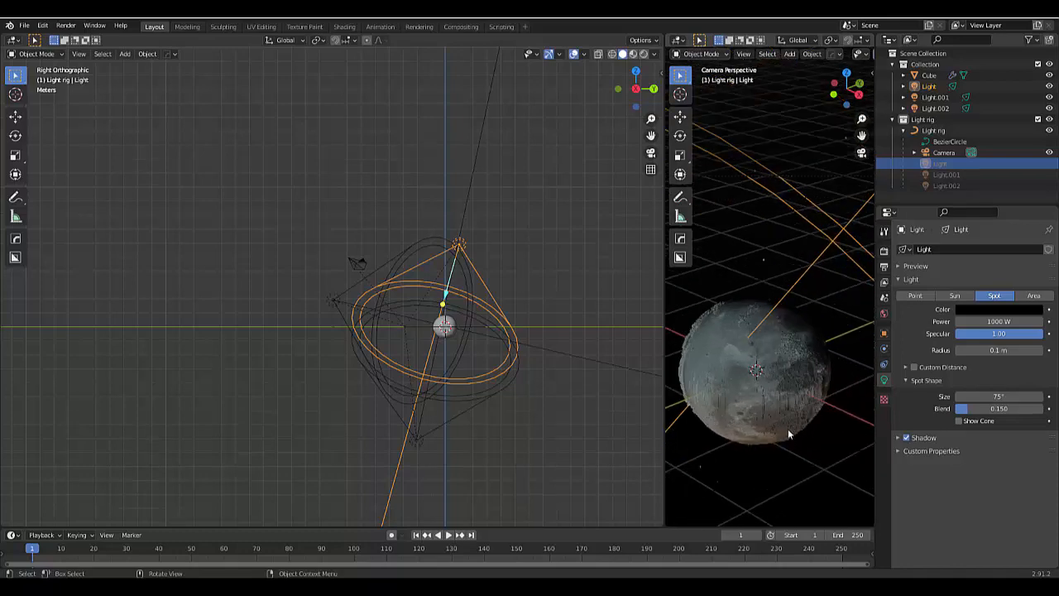
scroll(753, 414, down, 3)
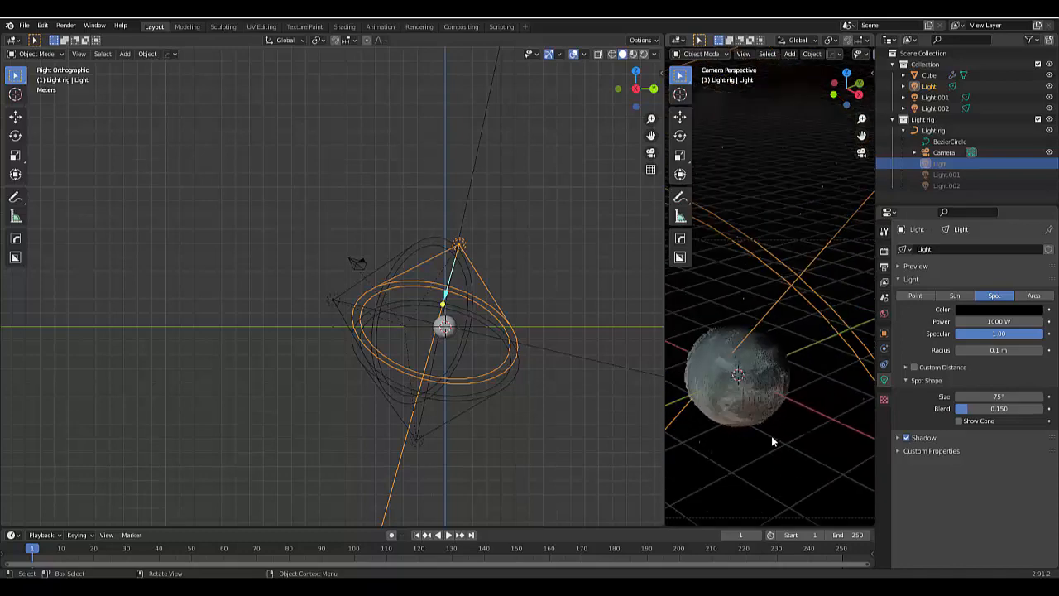
scroll(771, 438, down, 3)
scroll(700, 398, up, 4)
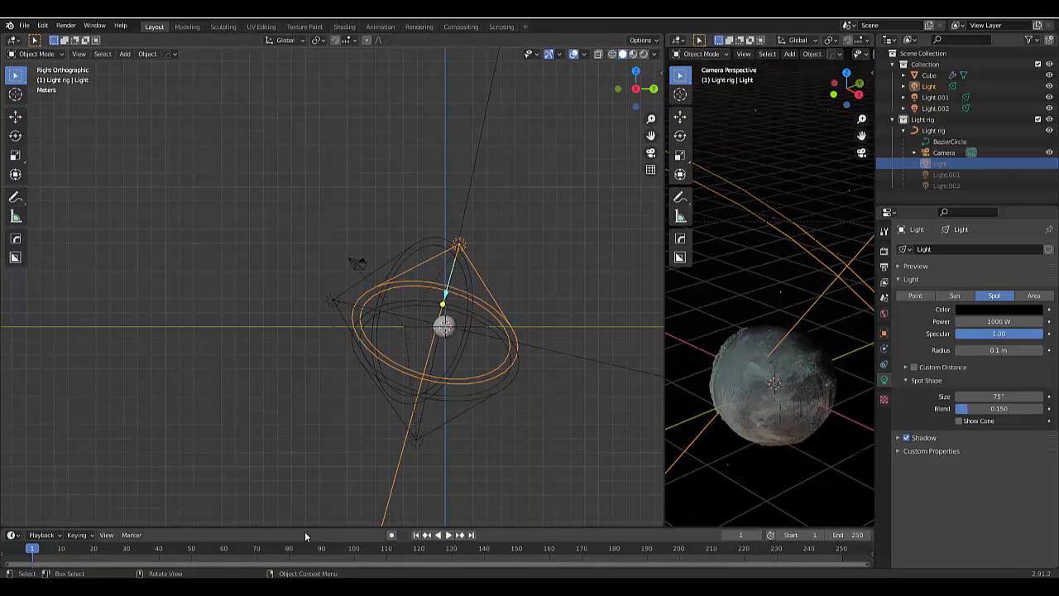
- Enlarge the timeline area, show the whole light rig in perspective, and take the rendered viewport out of camera view
drag(303, 527, 307, 448)
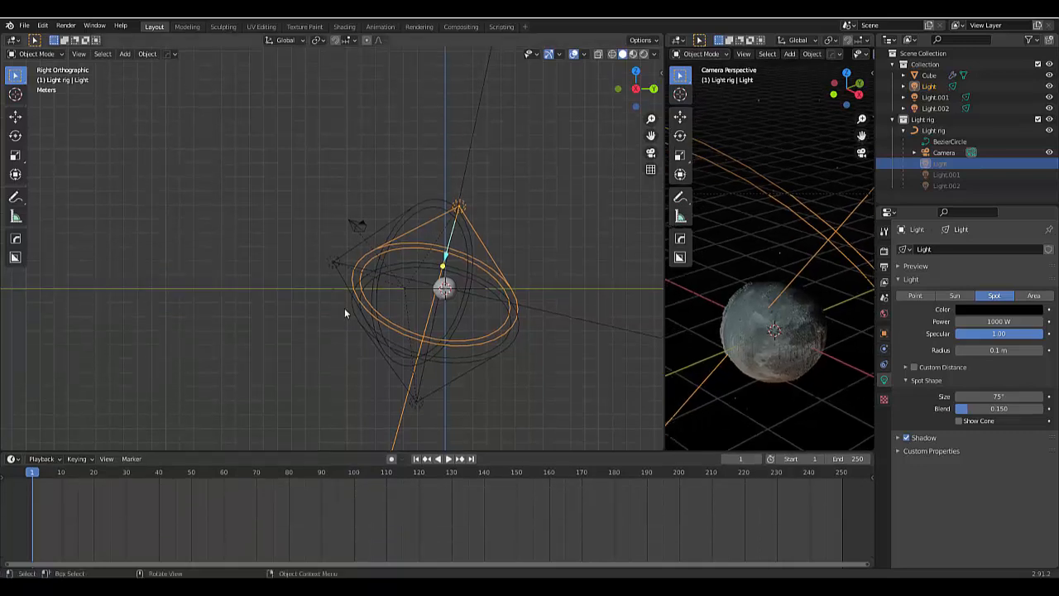
scroll(345, 313, down, 8)
scroll(420, 338, up, 4)
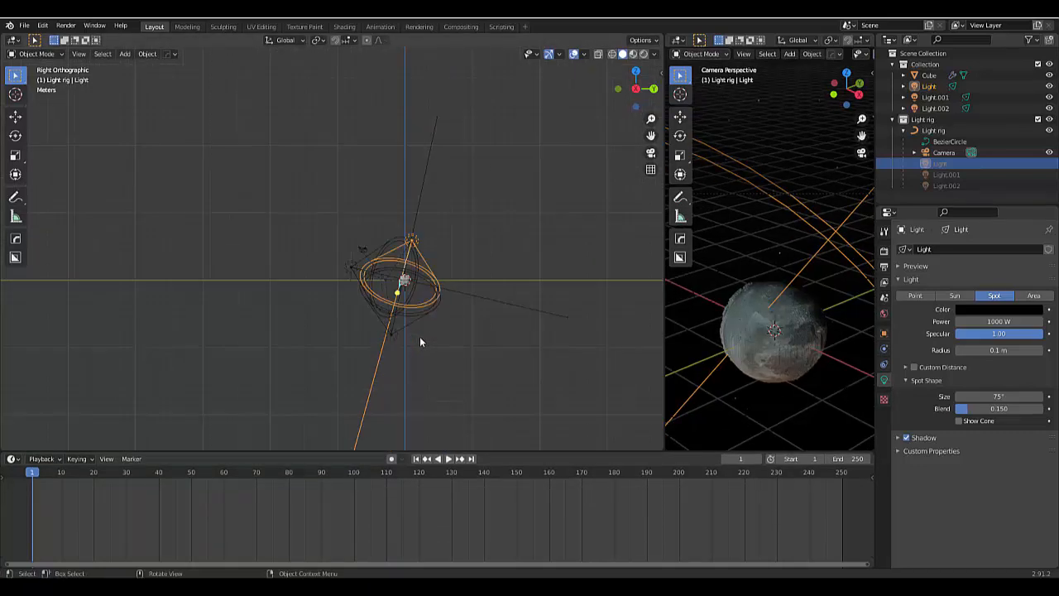
mouse_move(423, 342)
middle_down()
mouse_move(441, 359)
mouse_move(431, 354)
middle_up()
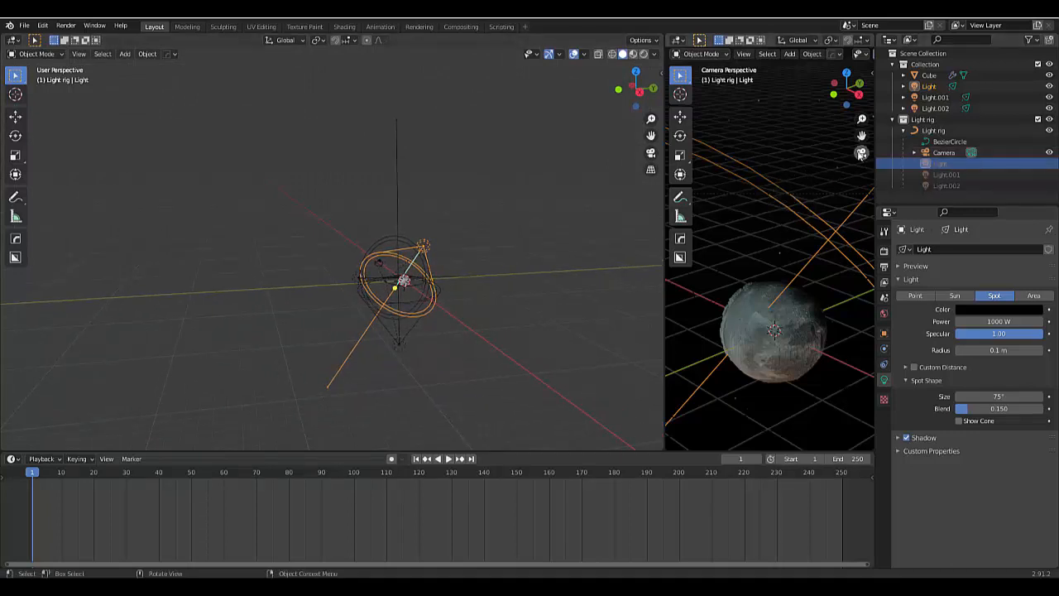
click(861, 153)
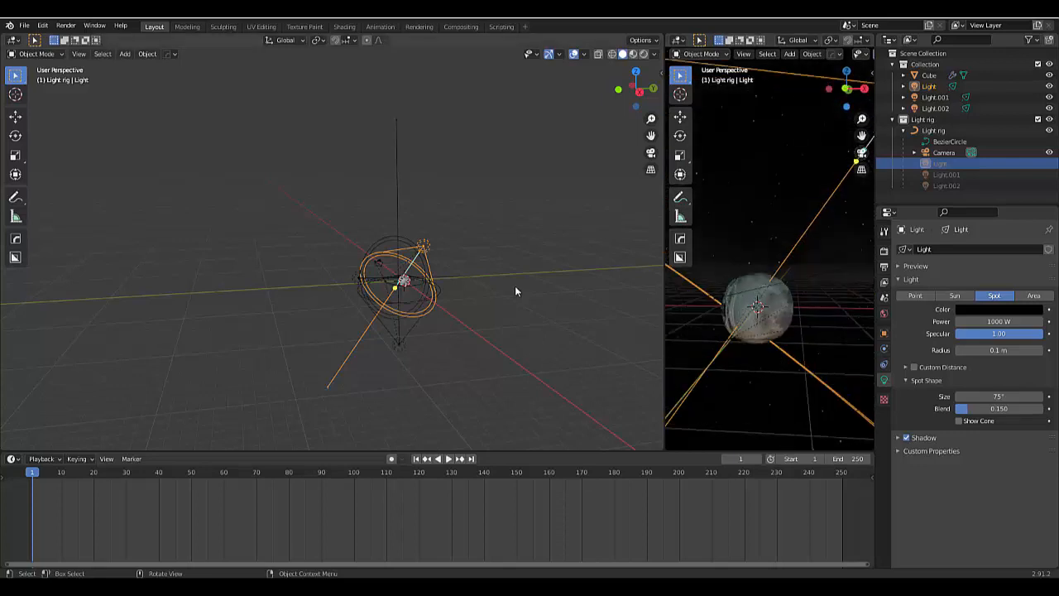
- Select the Light rig curve and insert a Location, Rotation & Scale keyframe for it at frame 1
middle_drag(359, 345, 423, 310)
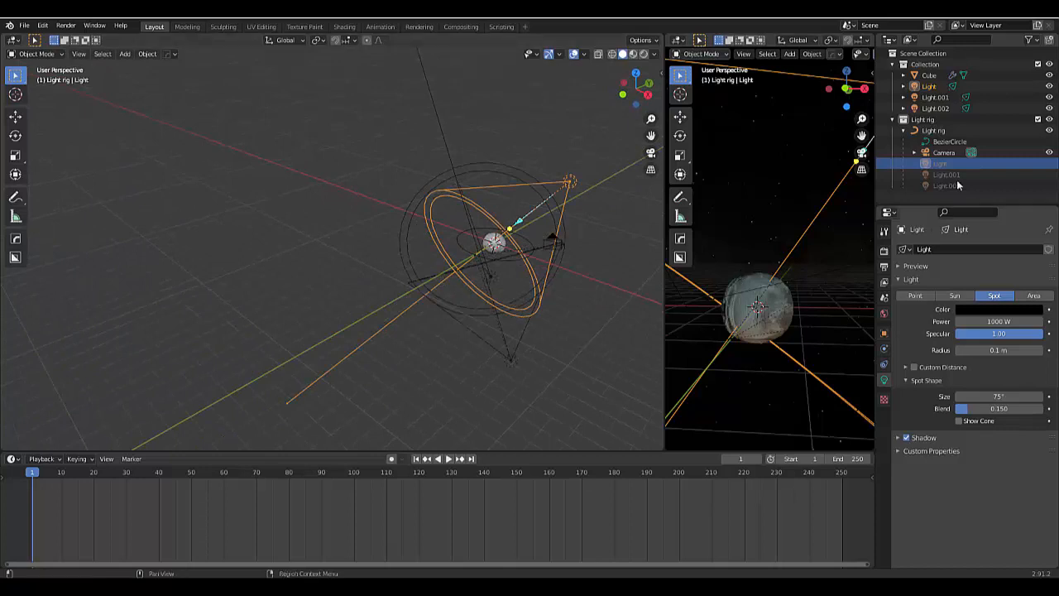
click(941, 130)
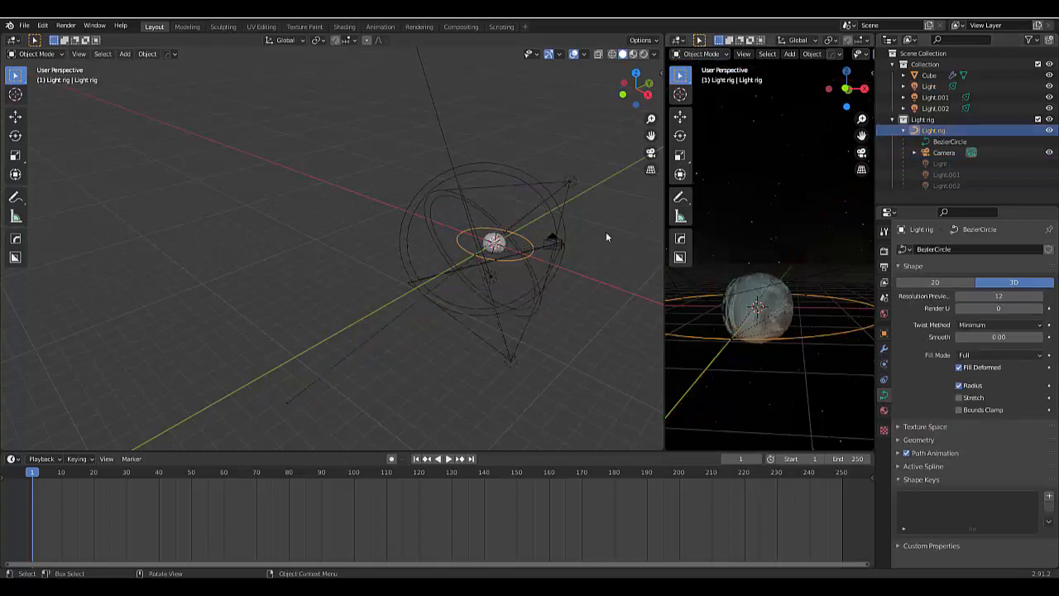
key(i)
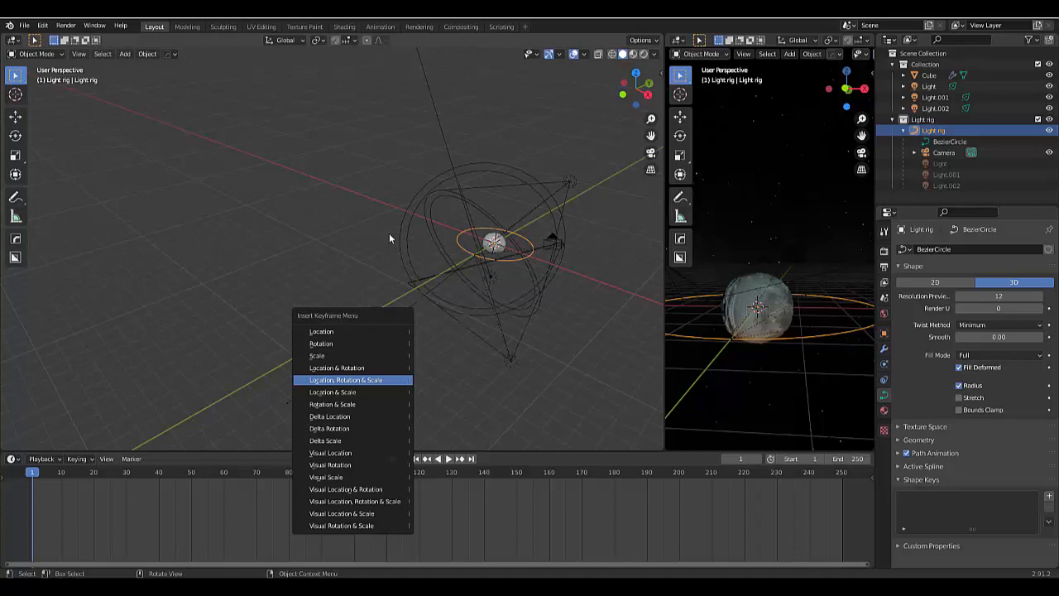
key(Return)
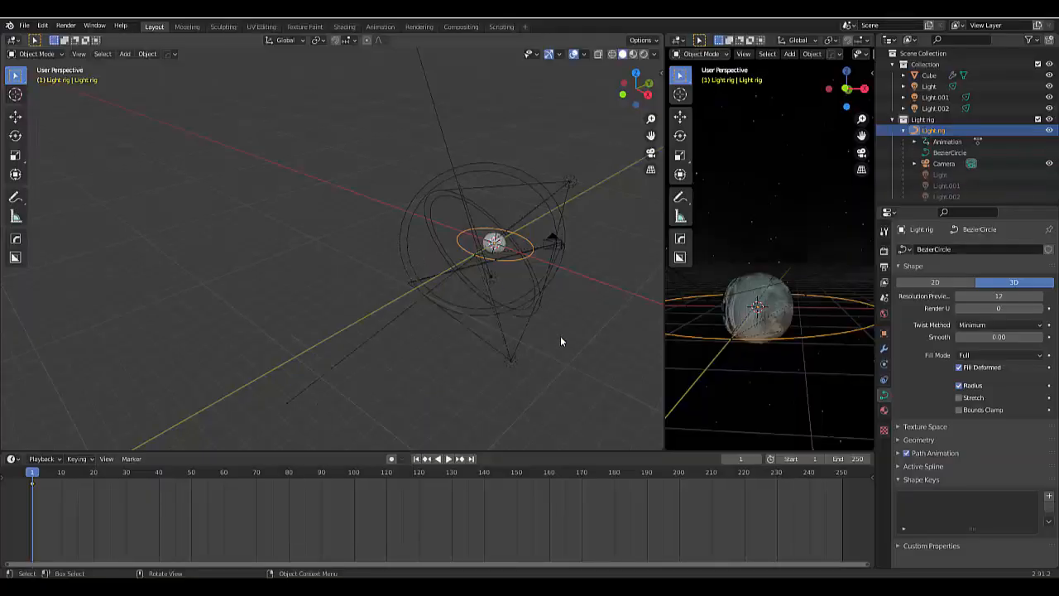
- Save the project as untitled.blend in the Downloads folder
click(24, 26)
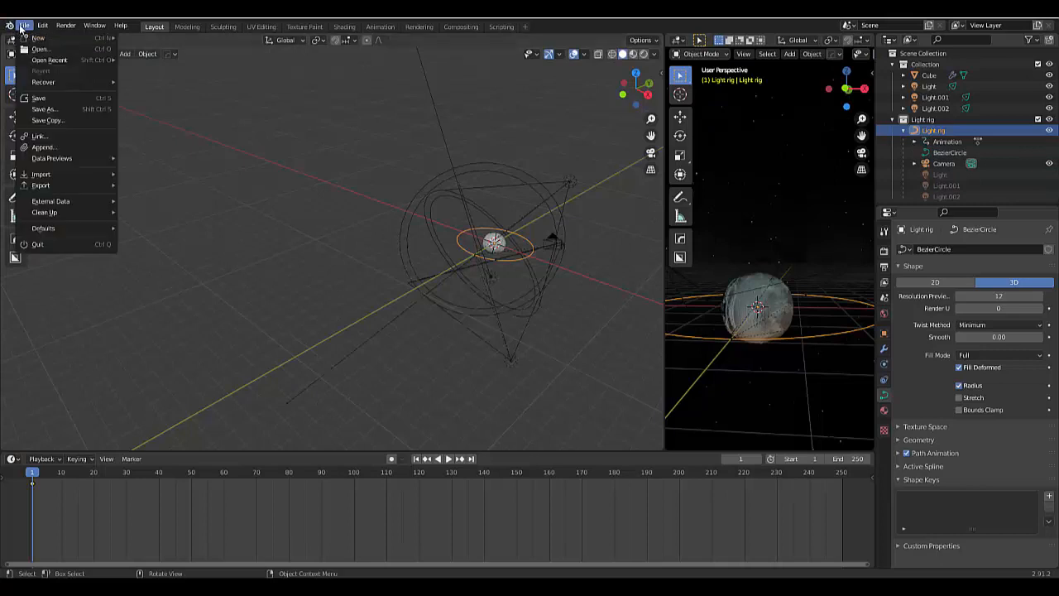
click(49, 100)
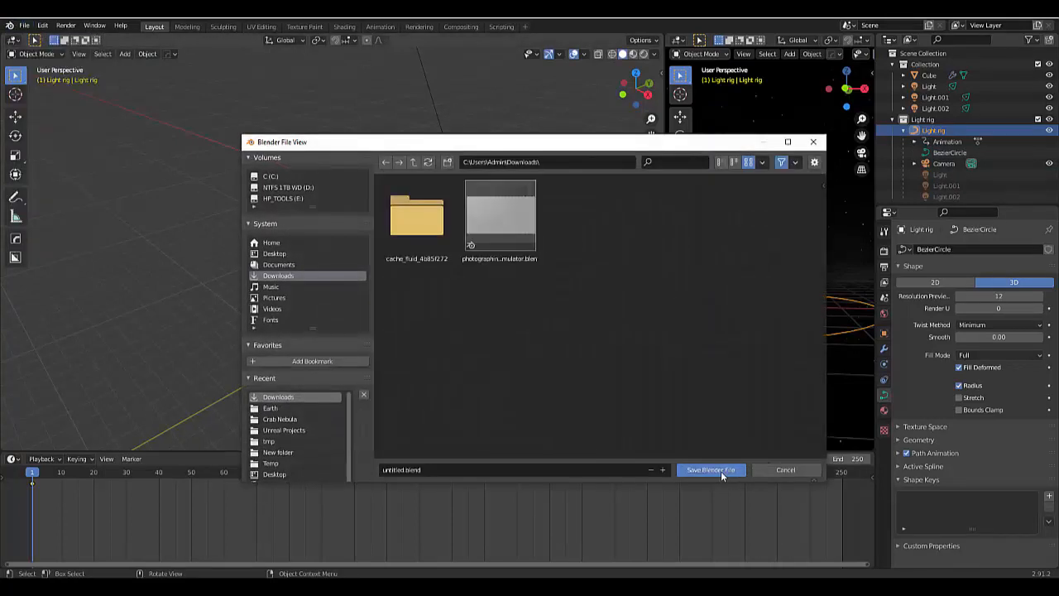
click(720, 471)
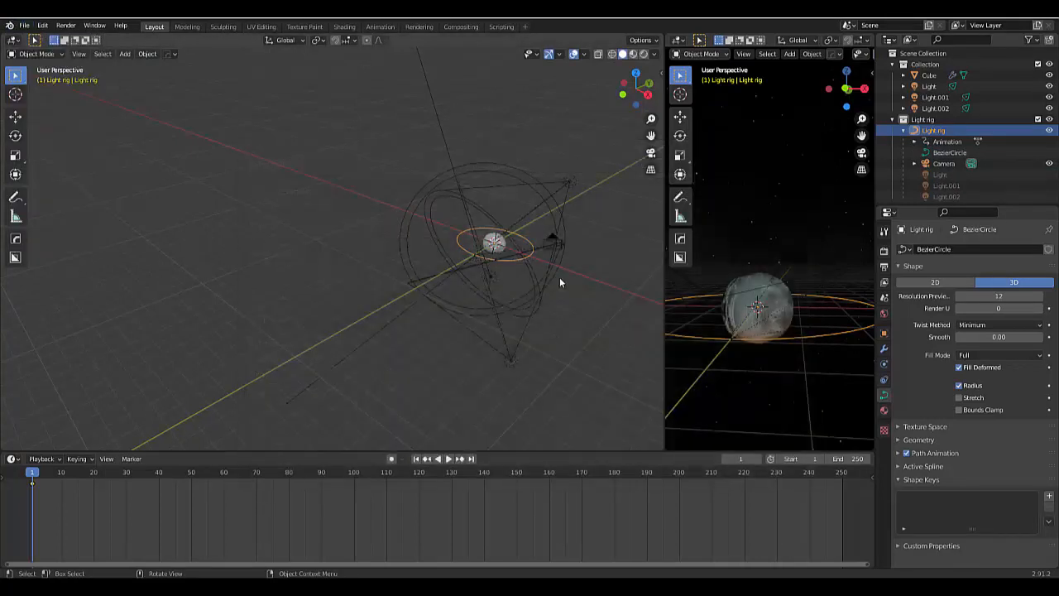
- Reselect the Light rig curve around the Moon and switch the rendered viewport to camera view
click(305, 333)
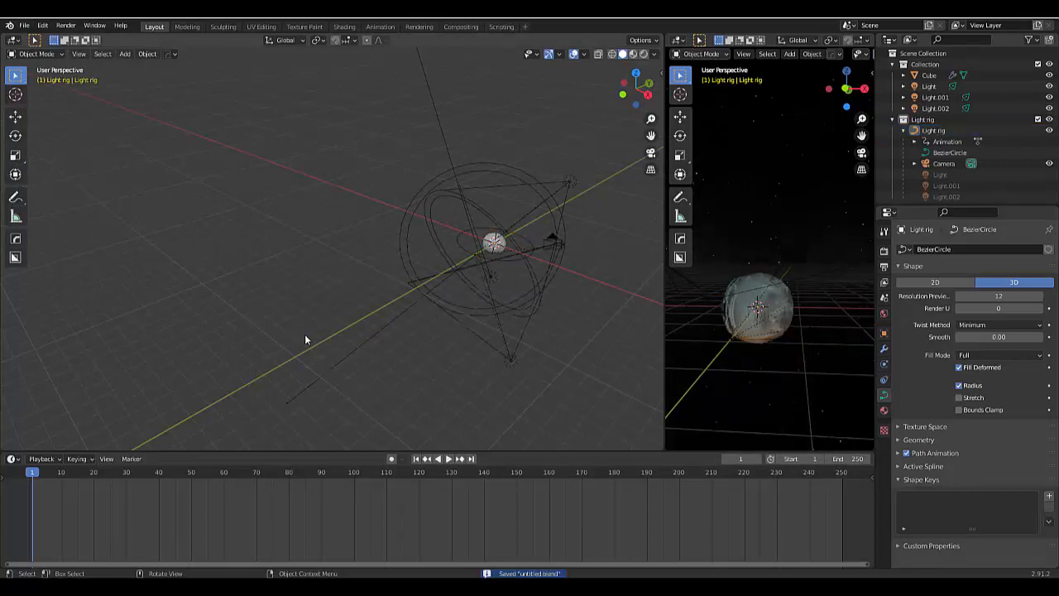
scroll(488, 251, up, 2)
click(464, 218)
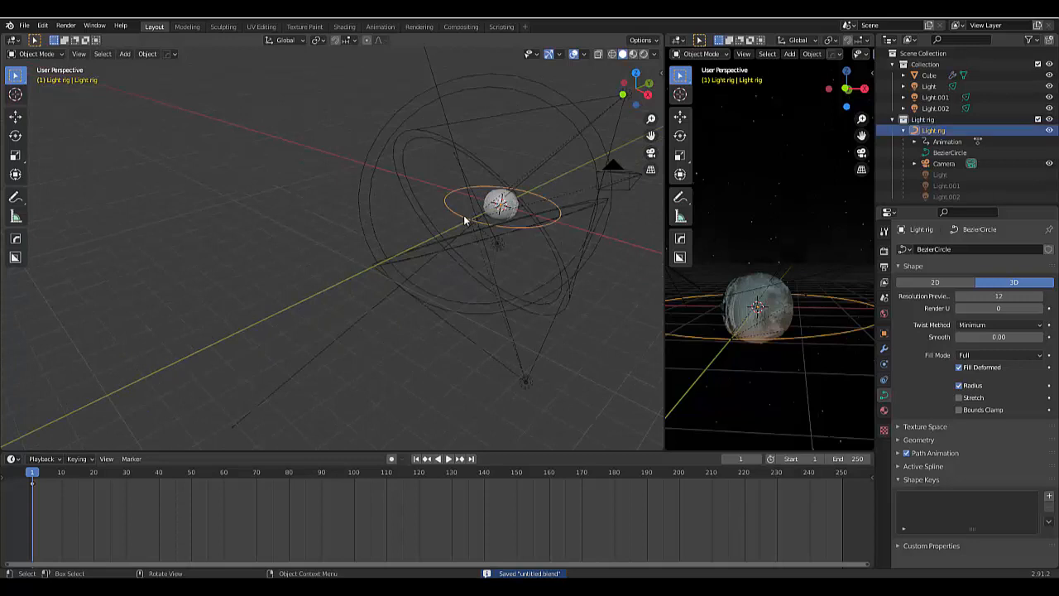
scroll(774, 376, down, 6)
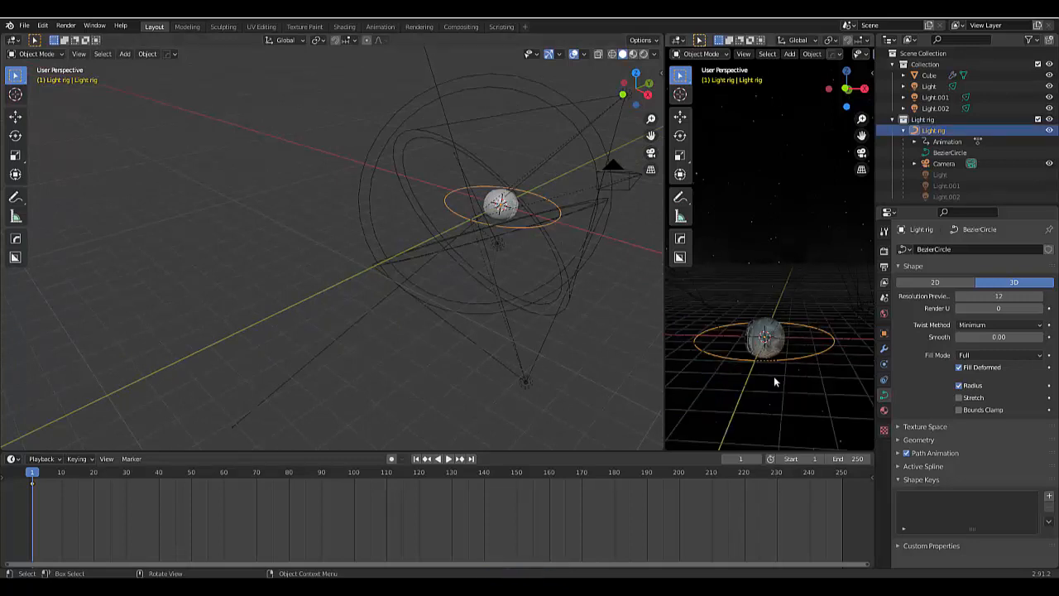
click(861, 152)
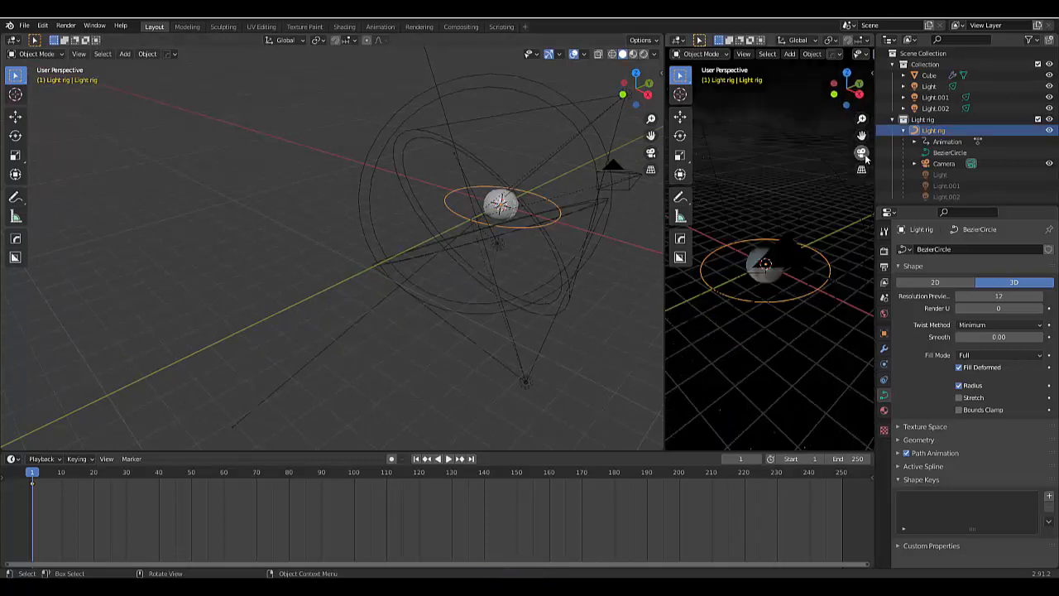
scroll(790, 317, down, 6)
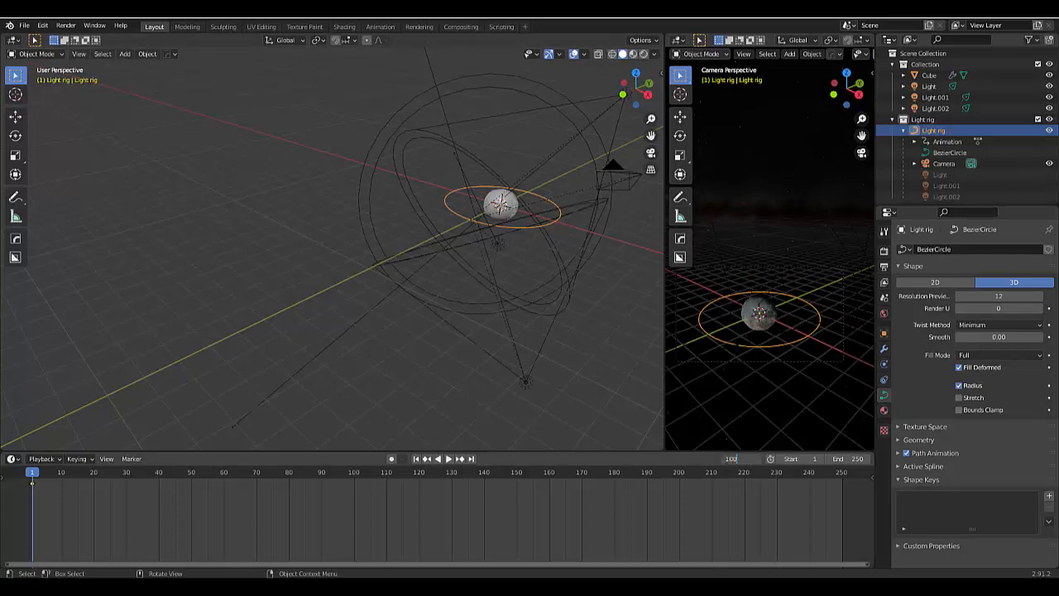
- At frame 100, rotate the light rig about -135° around global Z and about -26° around global Y
key(Return)
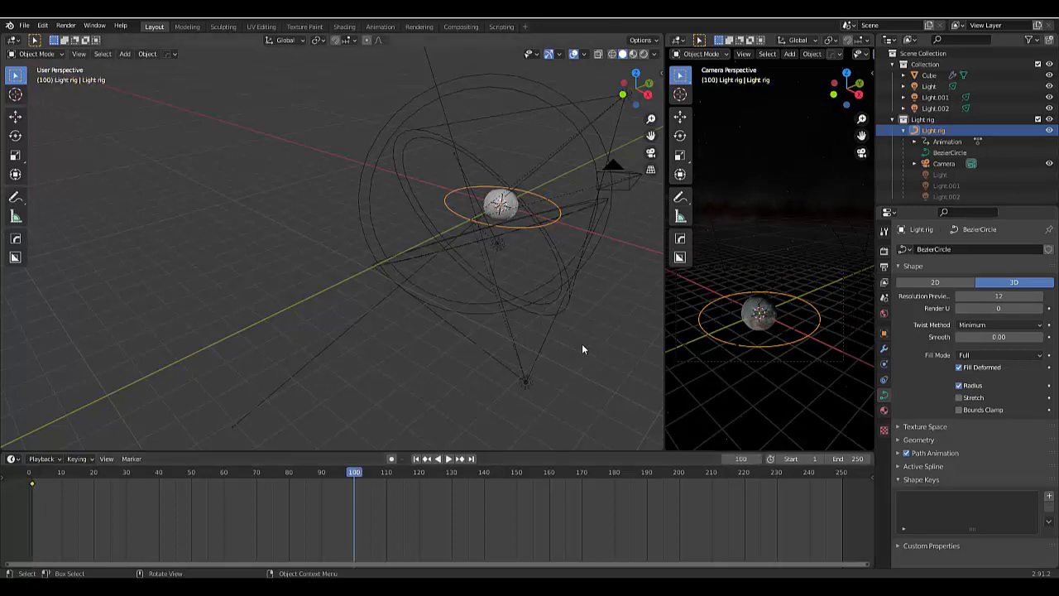
key(r)
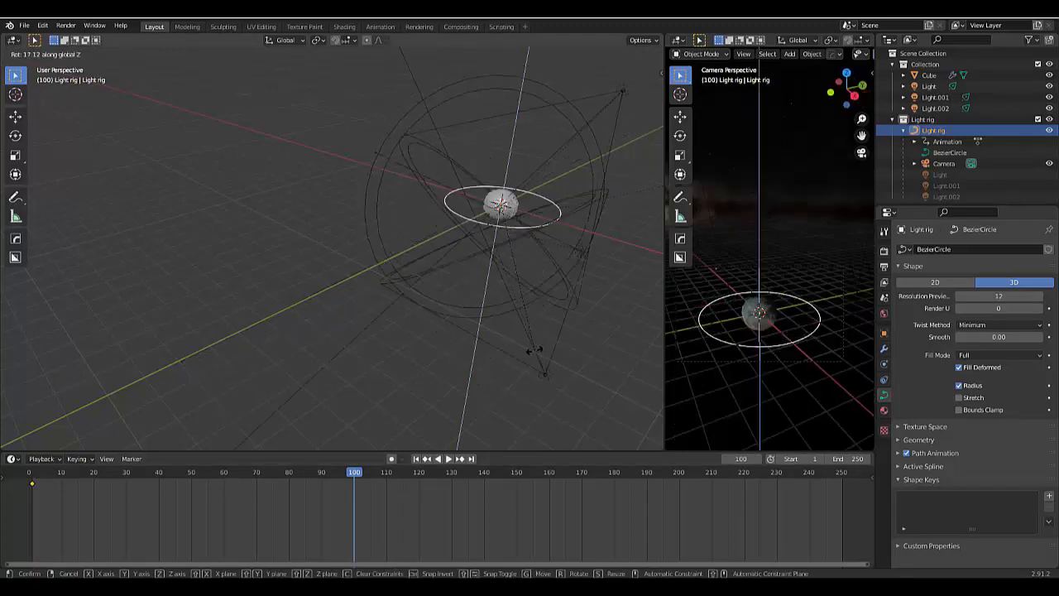
key(z)
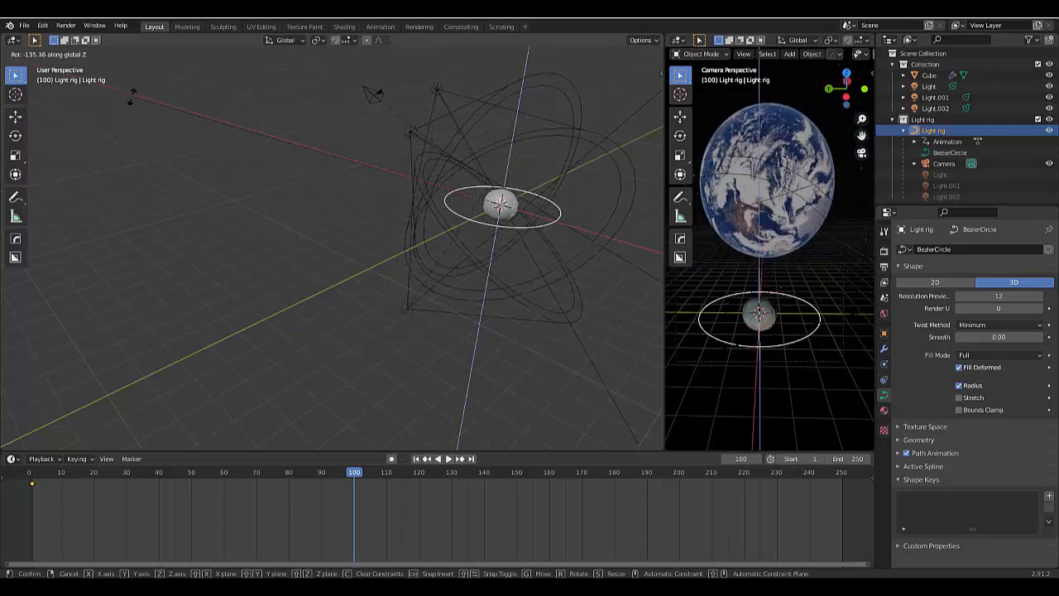
click(132, 96)
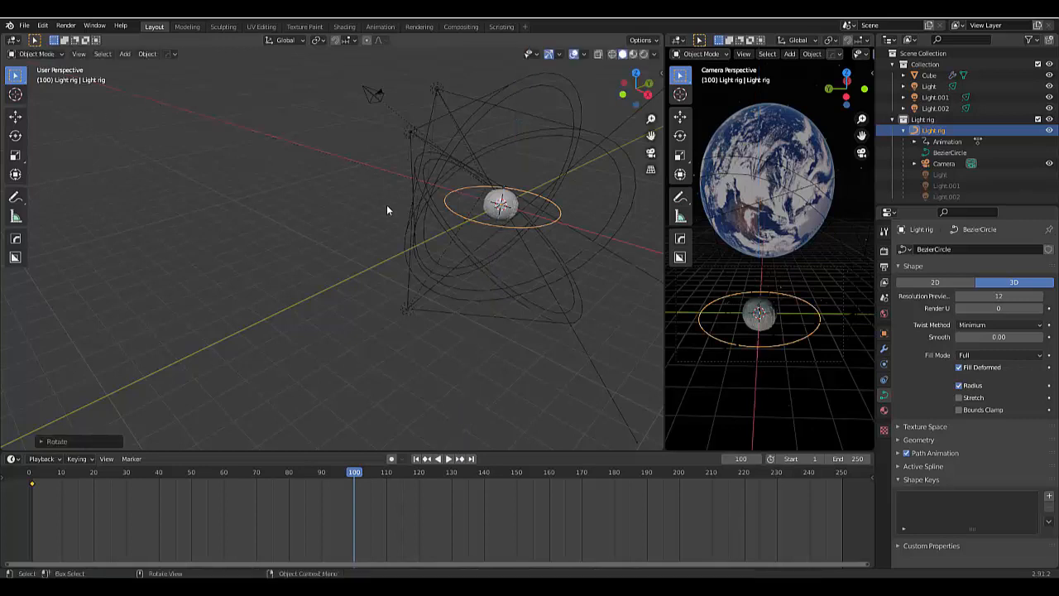
key(r)
key(y)
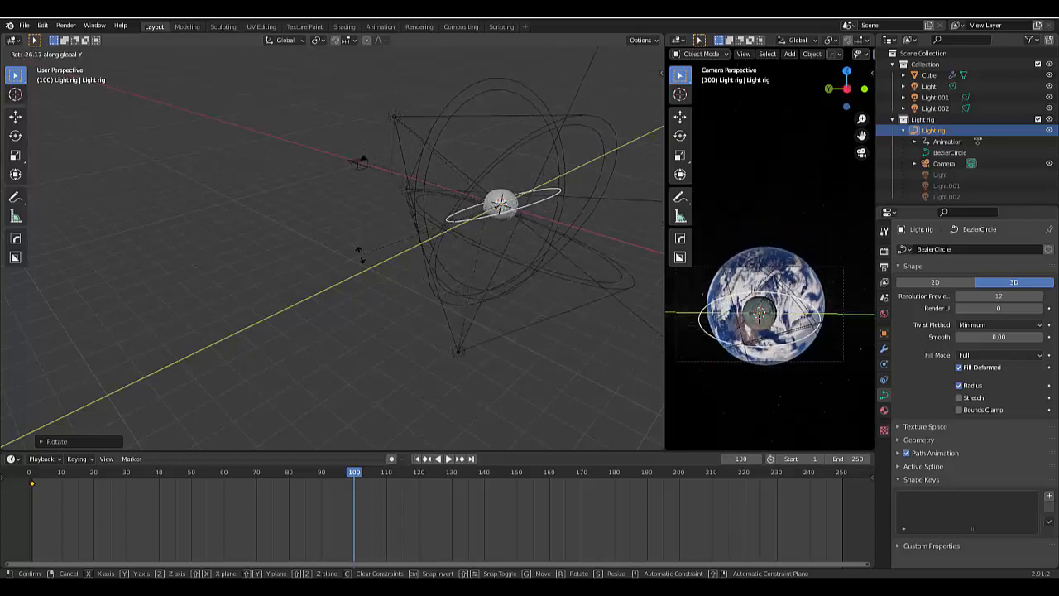
click(360, 259)
- Turn the light rig around global Z to place the Earth beside the Moon and keyframe its location, rotation and scale at frame 100
key(r)
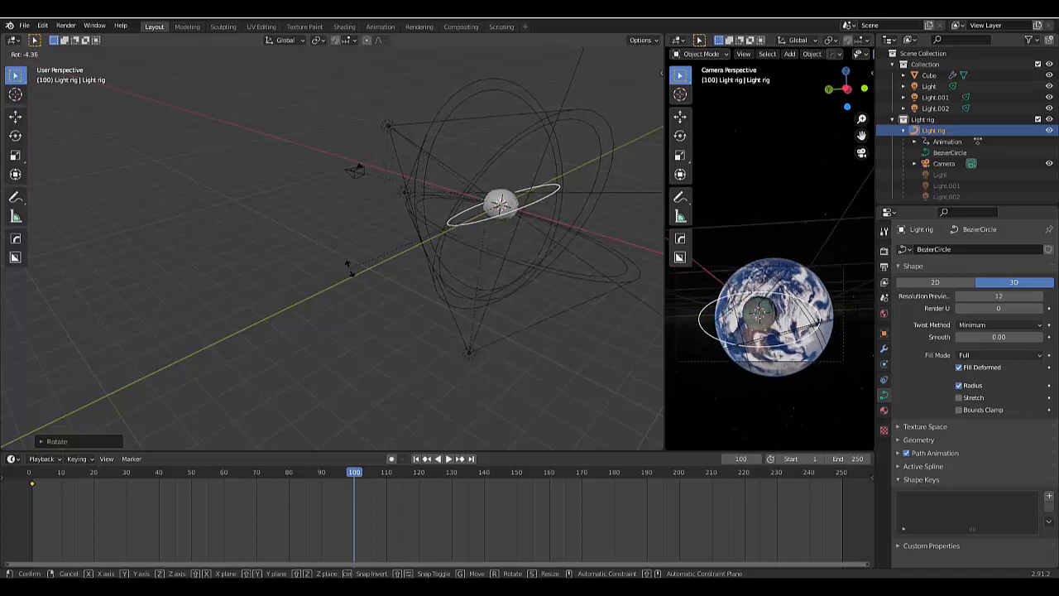
key(z)
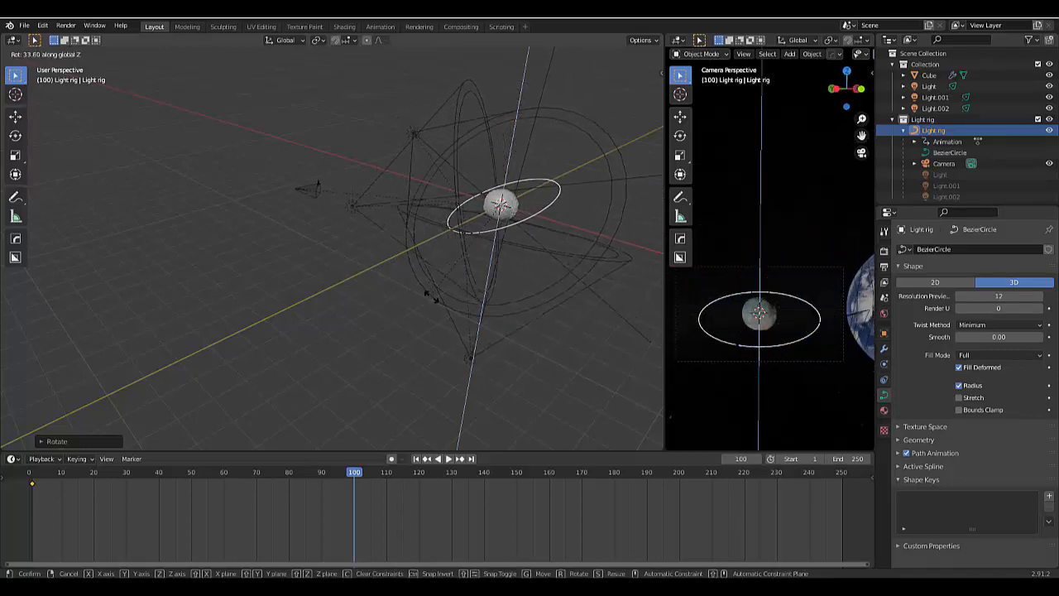
click(382, 296)
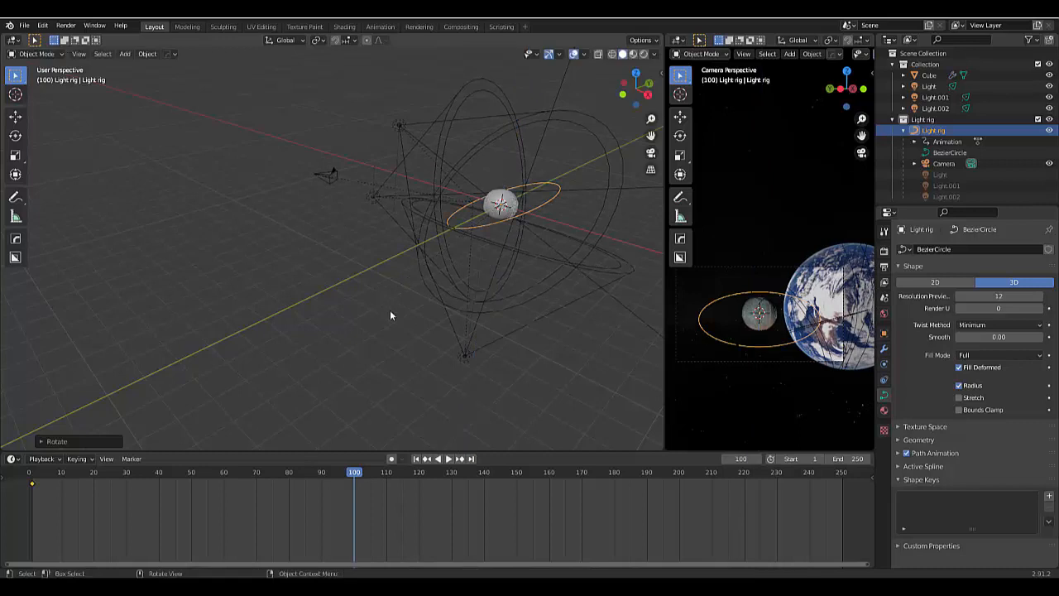
key(i)
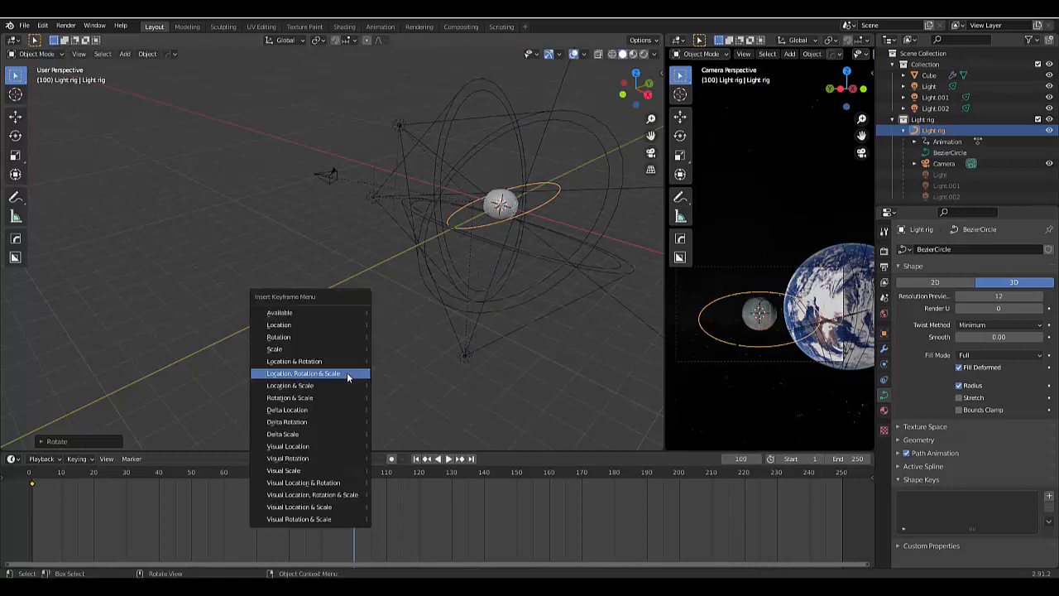
click(348, 377)
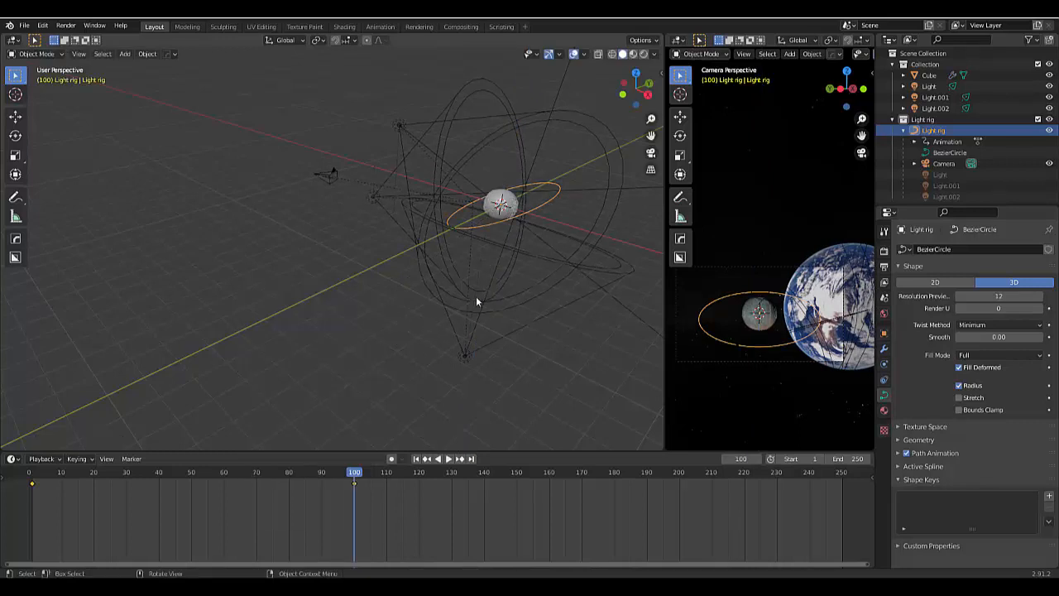
- Select the camera and keyframe its 50 mm focal length at frame 100
scroll(419, 320, down, 4)
scroll(401, 301, up, 2)
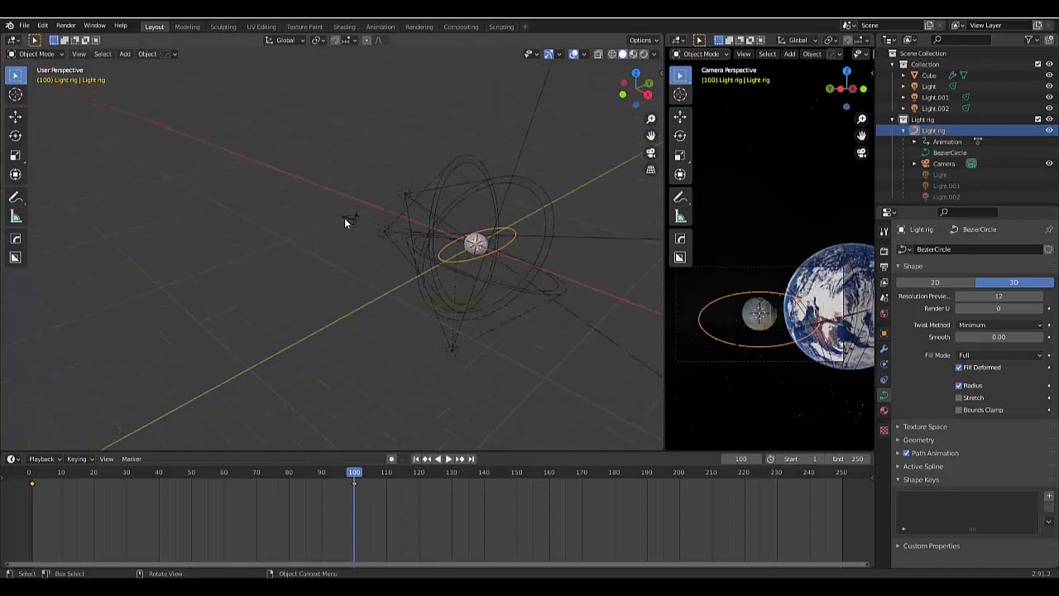
click(347, 221)
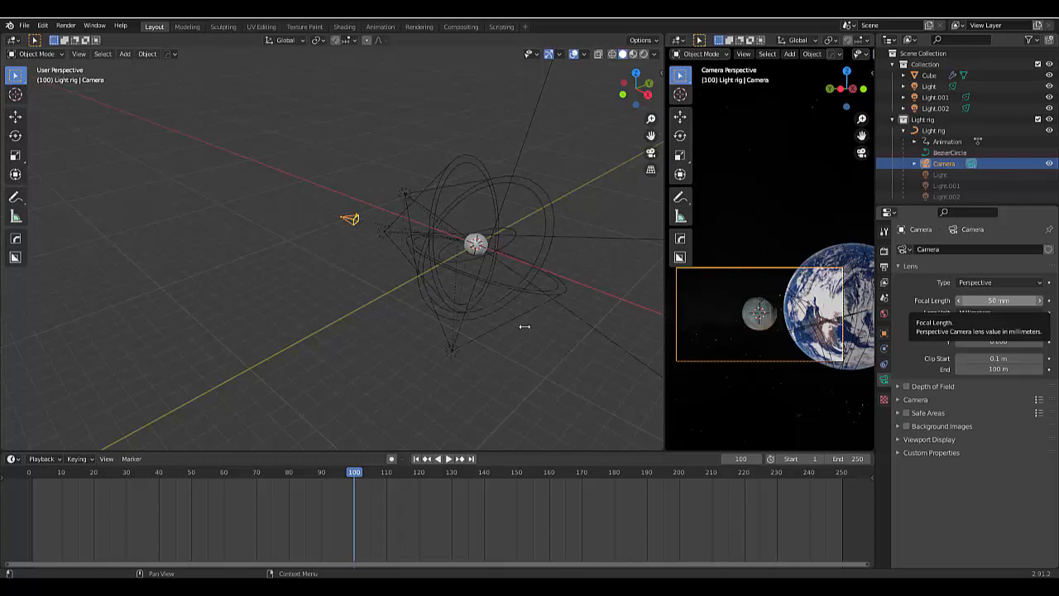
key(i)
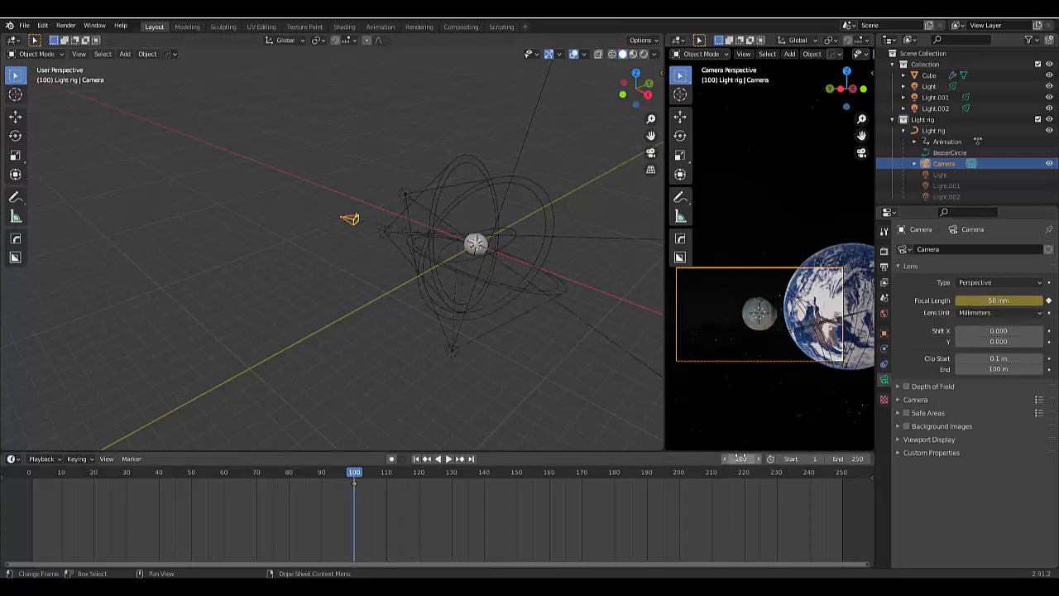
- Go to frame 150 and increase the camera's focal length to 264 mm
key(Right)
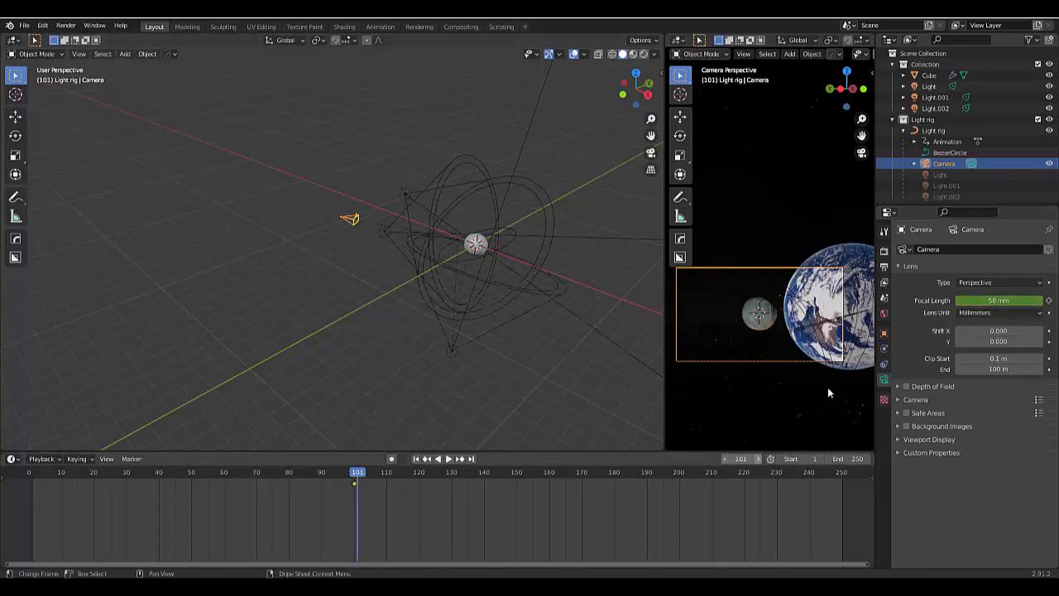
click(741, 459)
text(1)
key(Return)
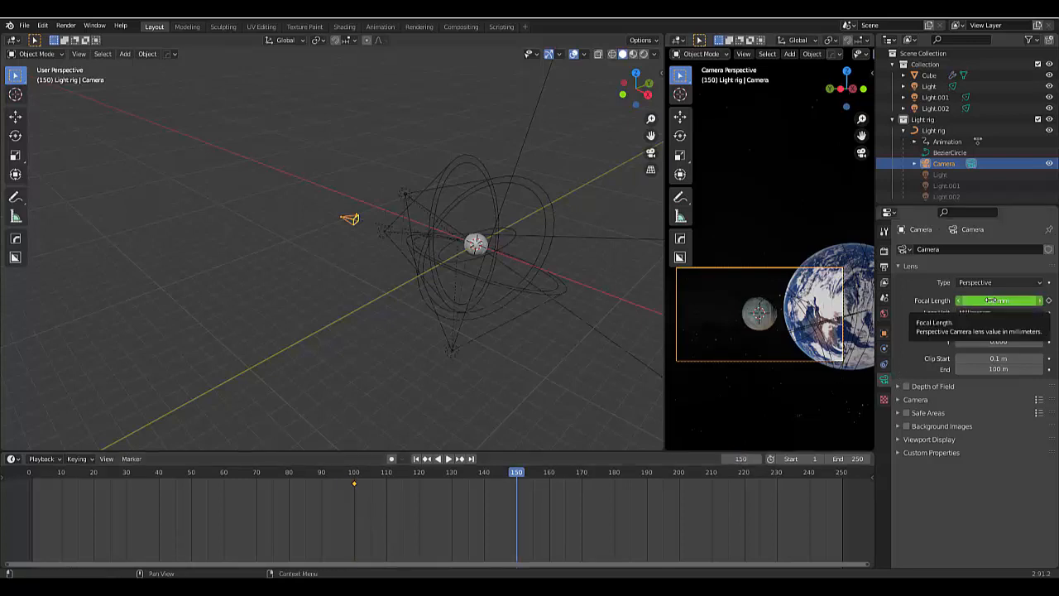
drag(991, 301, 1058, 300)
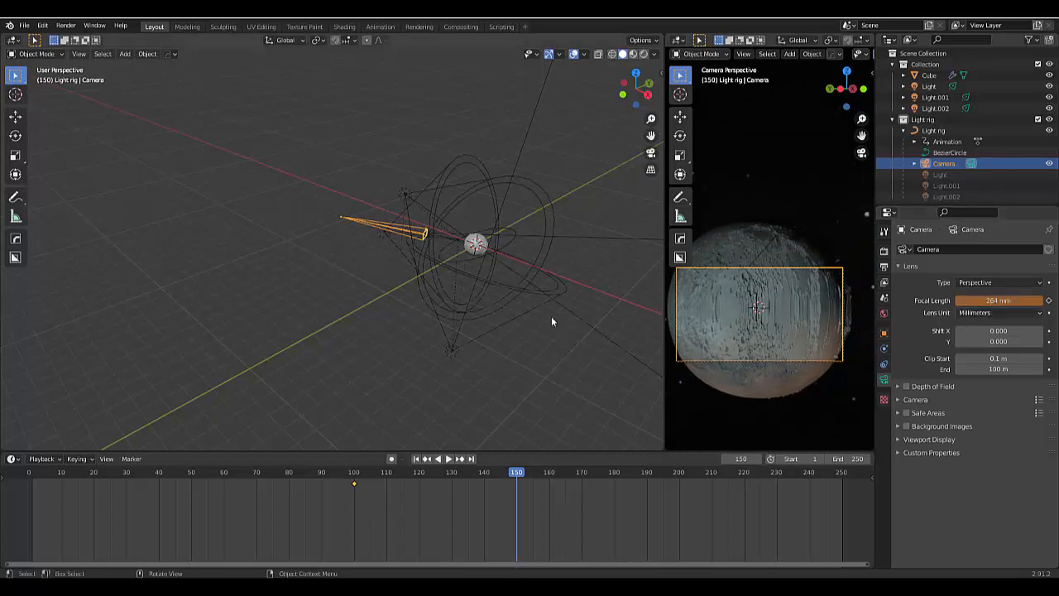
scroll(551, 321, down, 2)
scroll(551, 320, up, 1)
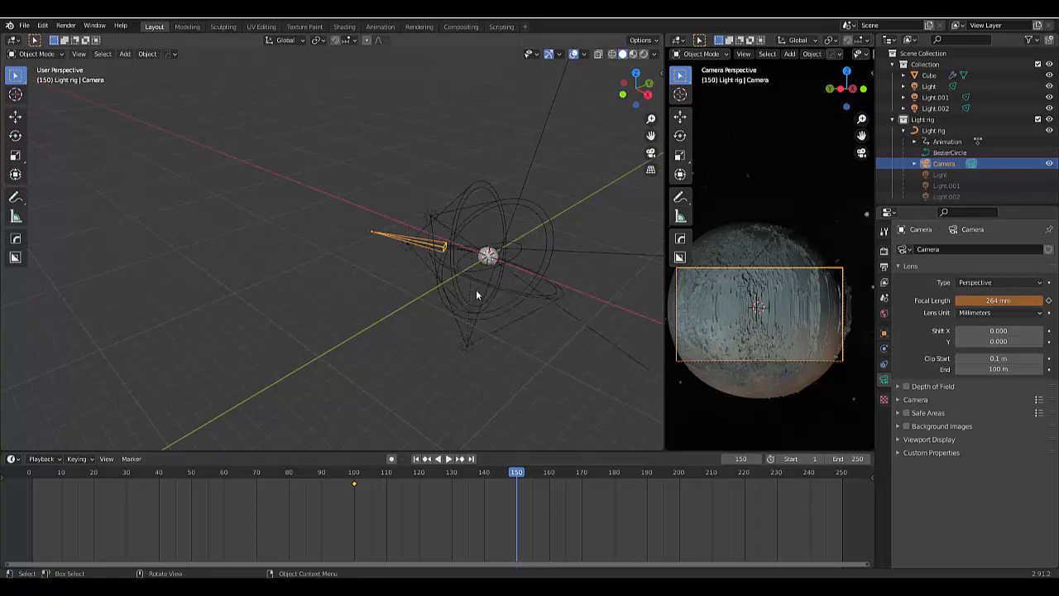
key(r)
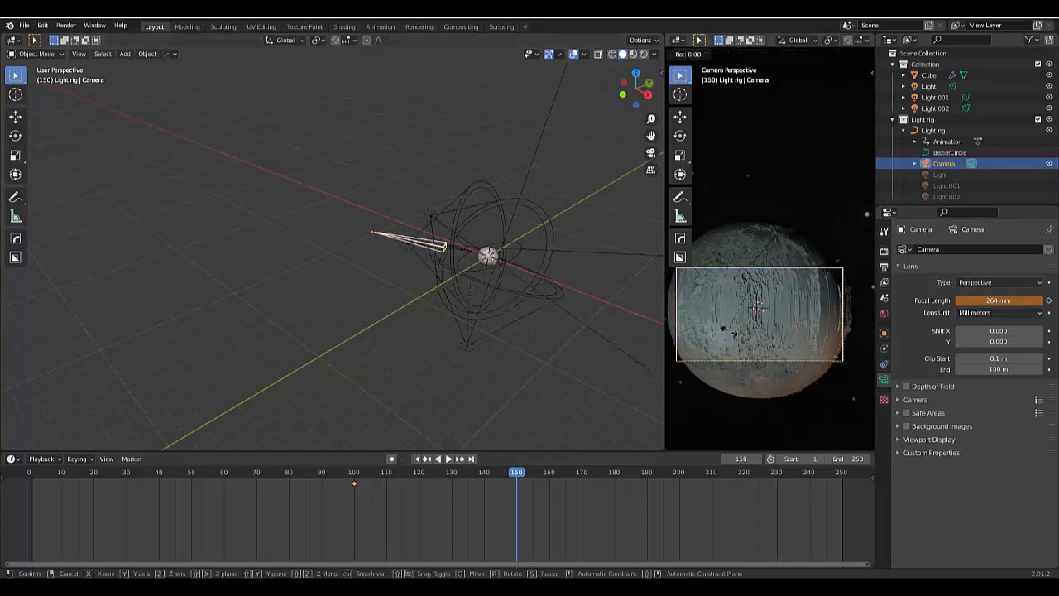
key(z)
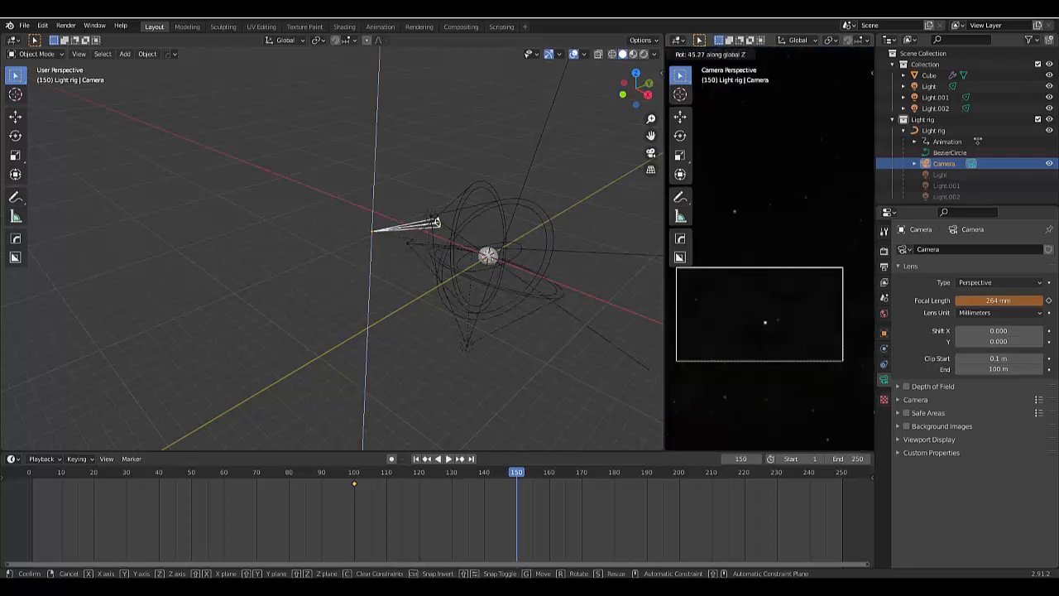
key(Escape)
key(r)
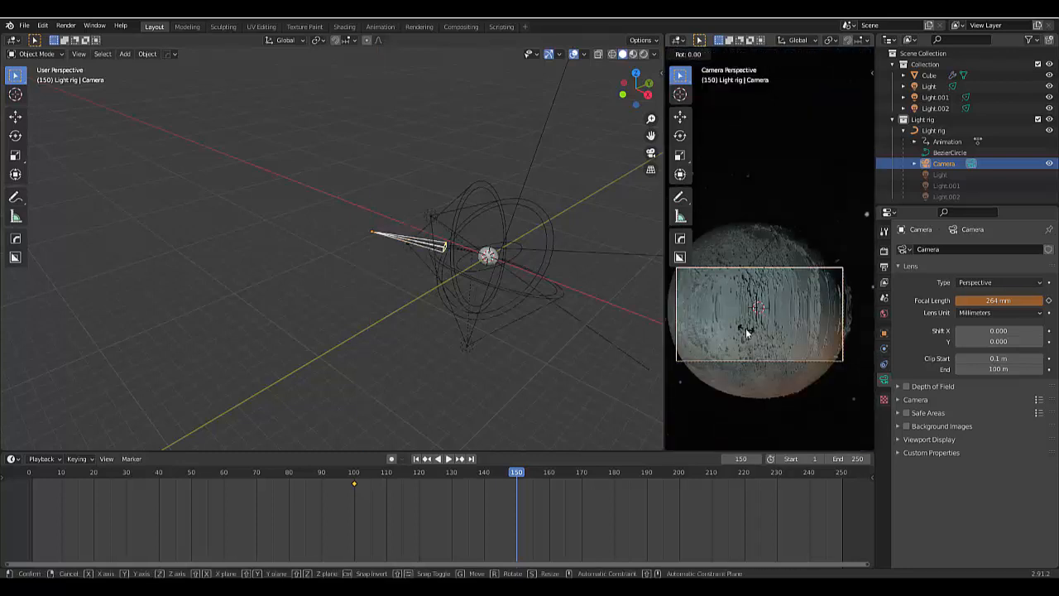
key(z)
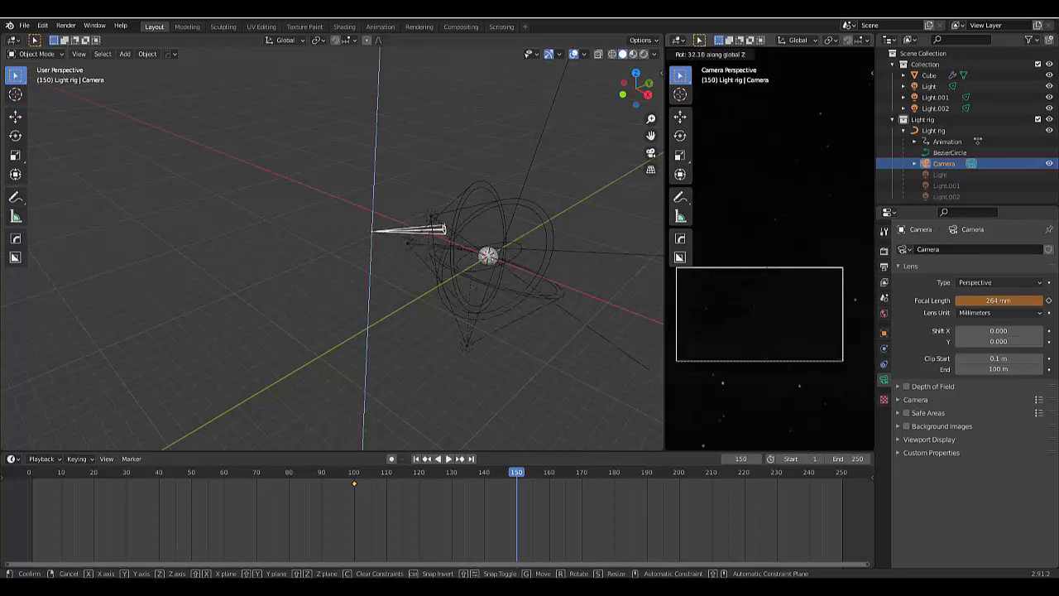
right_click(856, 325)
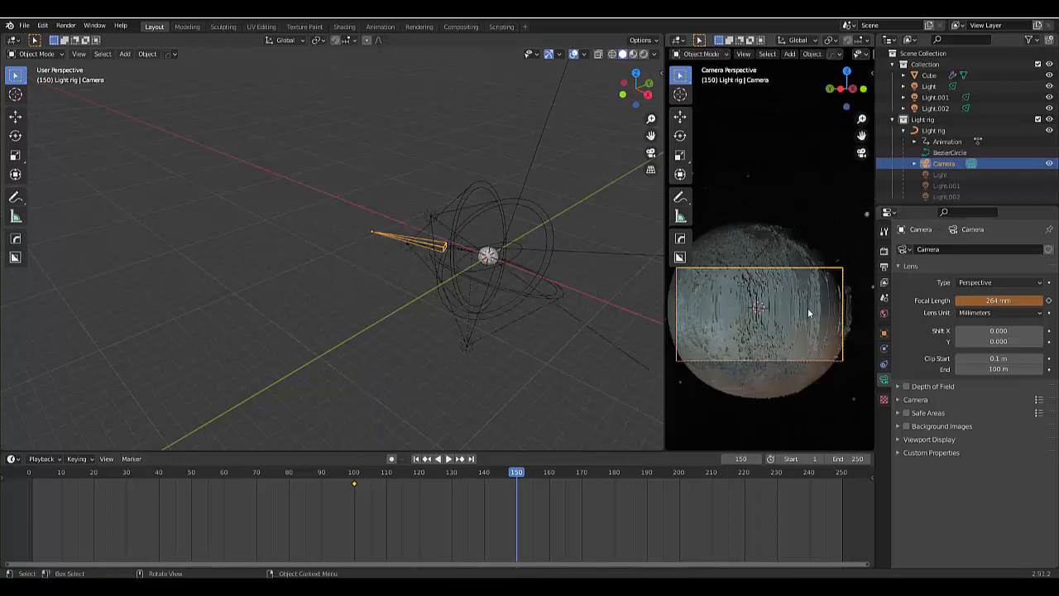
- Move the camera to frame the Moon's upper edge, and keyframe a 407 mm focal length at frame 150
key(g)
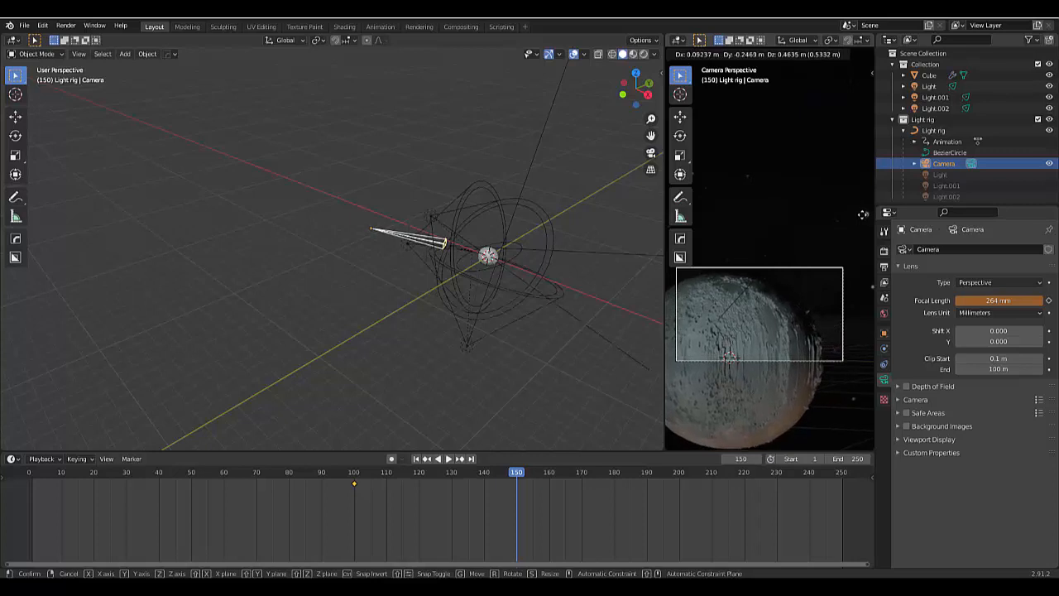
click(862, 207)
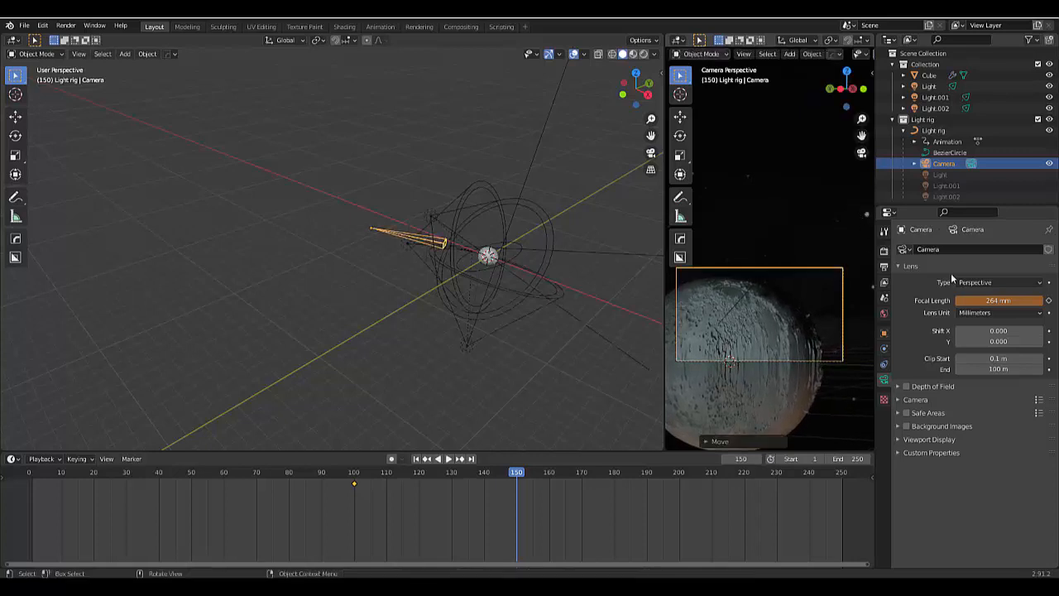
drag(986, 301, 1044, 300)
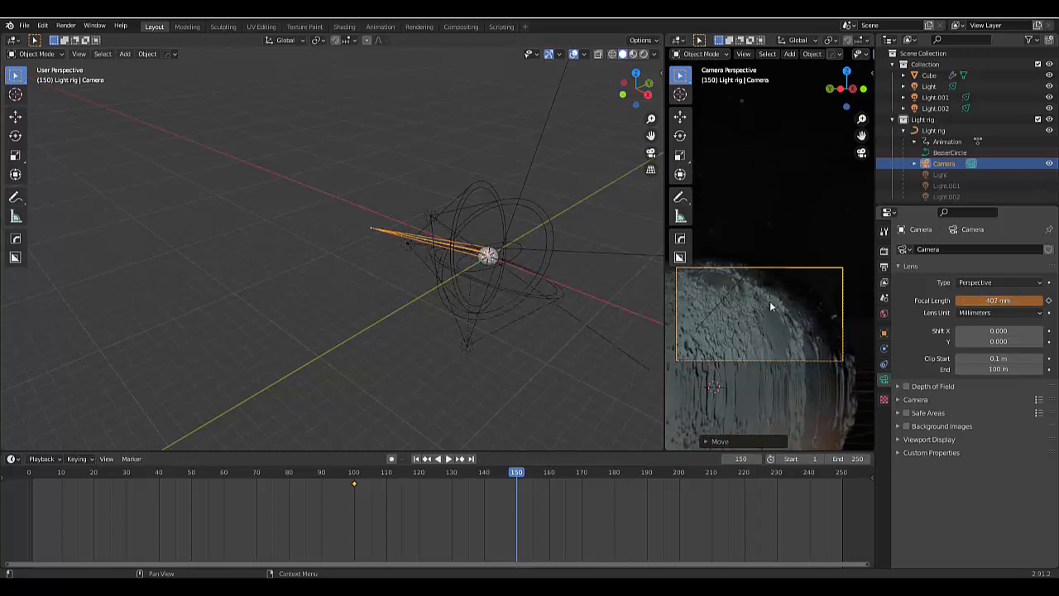
key(g)
click(731, 249)
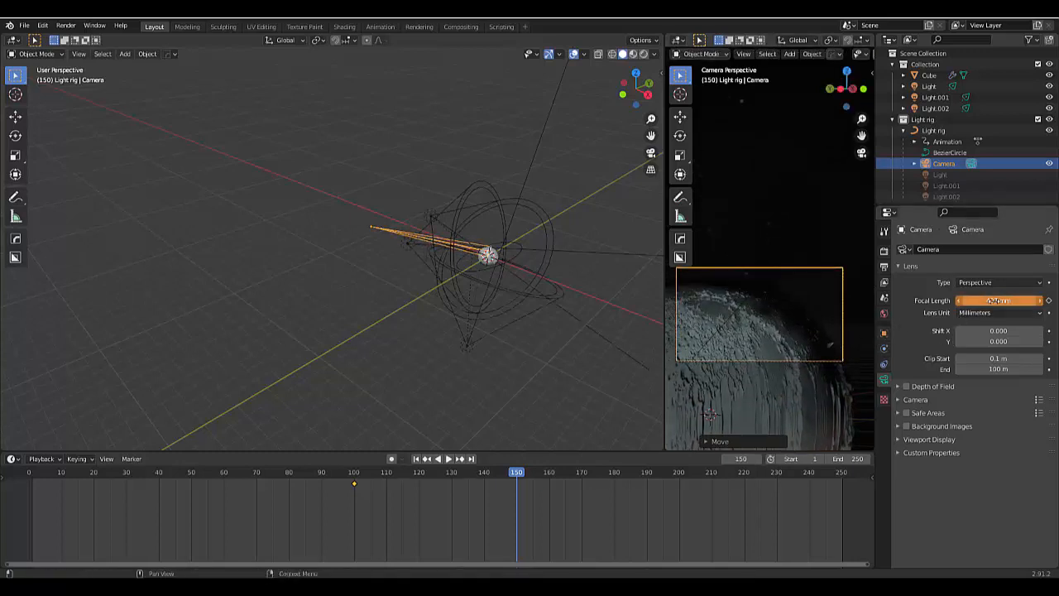
click(1048, 301)
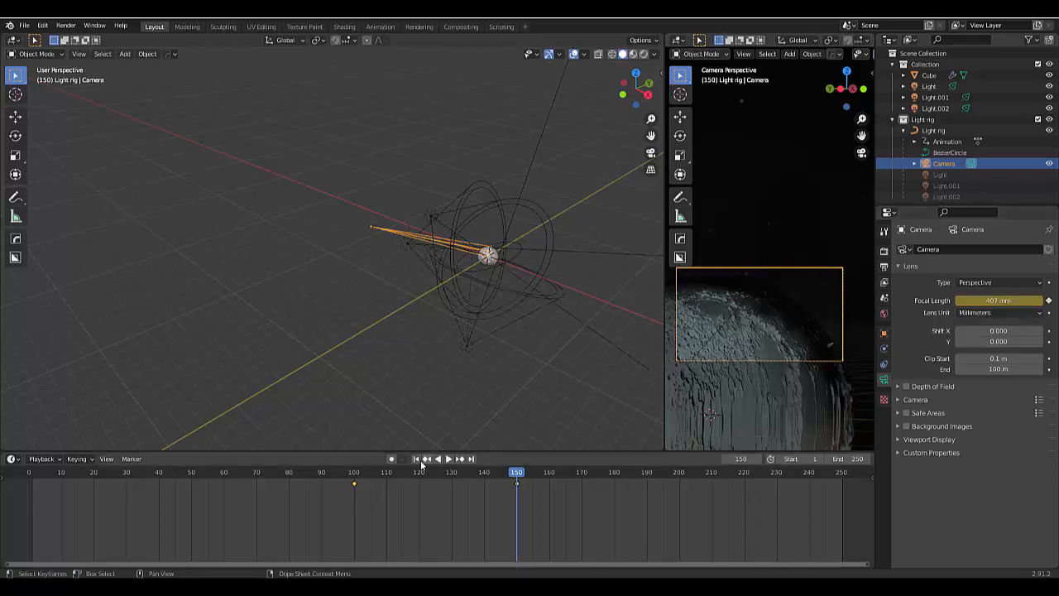
- Show the main viewport through the camera with rendered shading and play the animation from frame 1 to check it
click(416, 458)
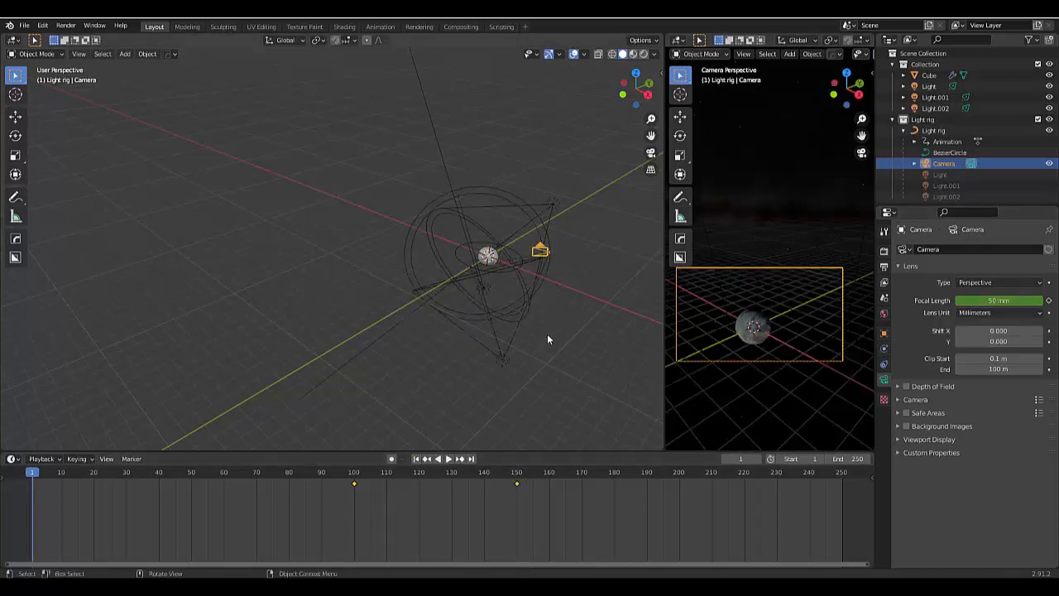
click(650, 153)
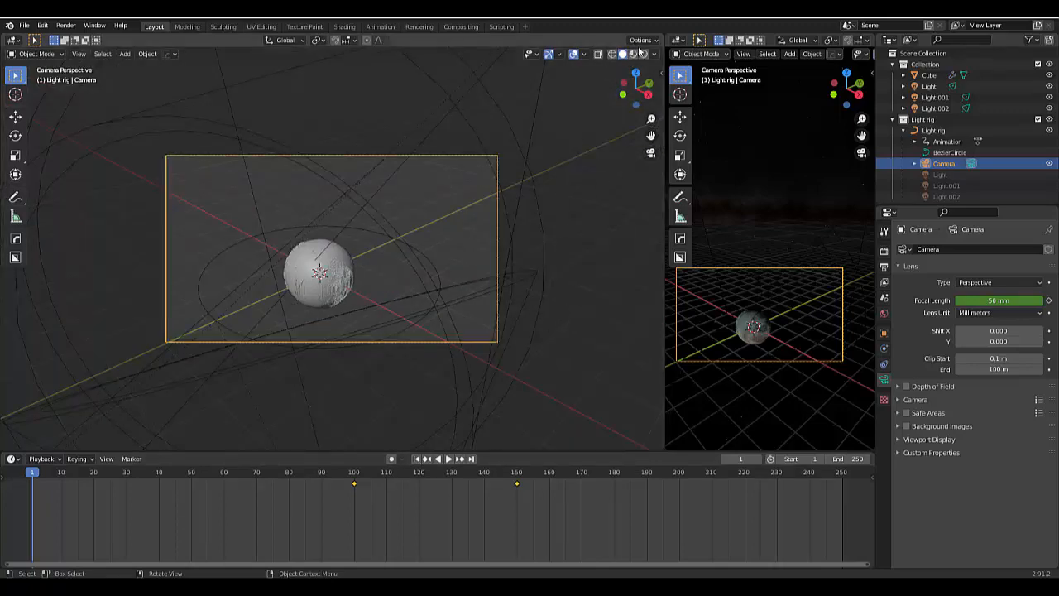
click(645, 54)
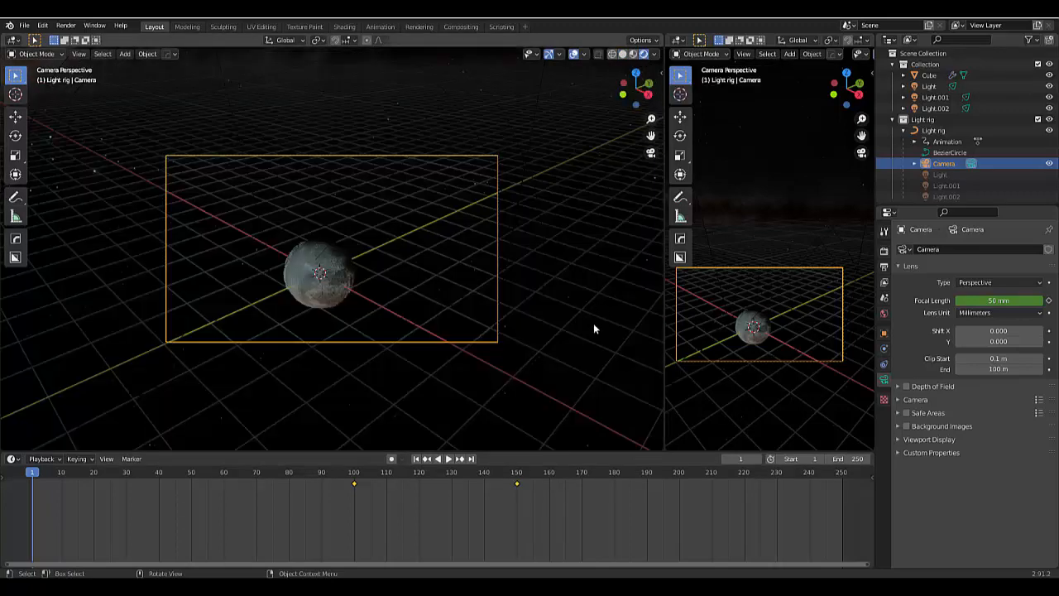
key(space)
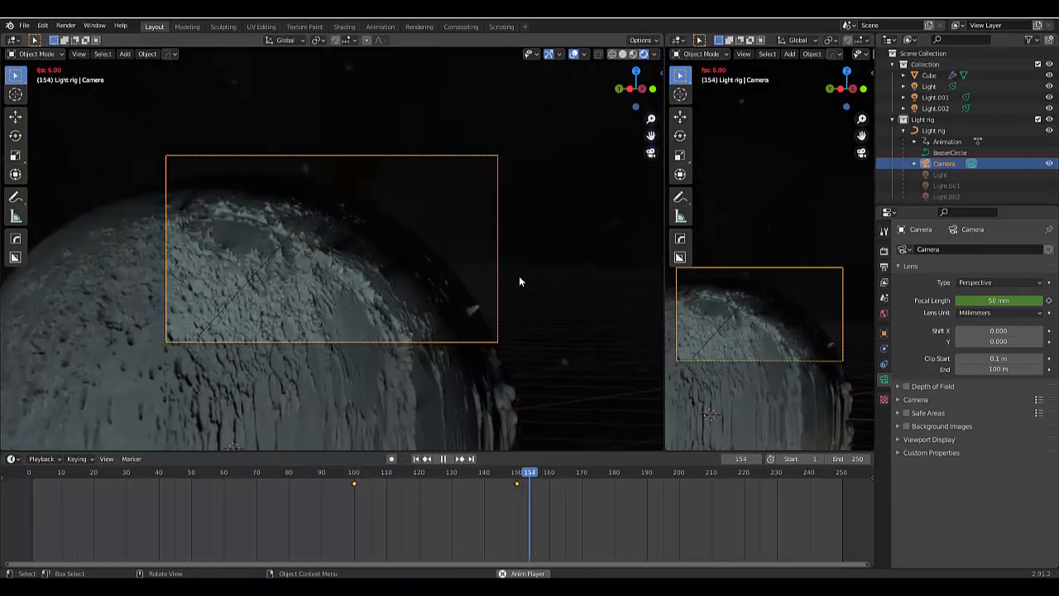
click(443, 458)
- Set the animation's end frame to 160
click(844, 460)
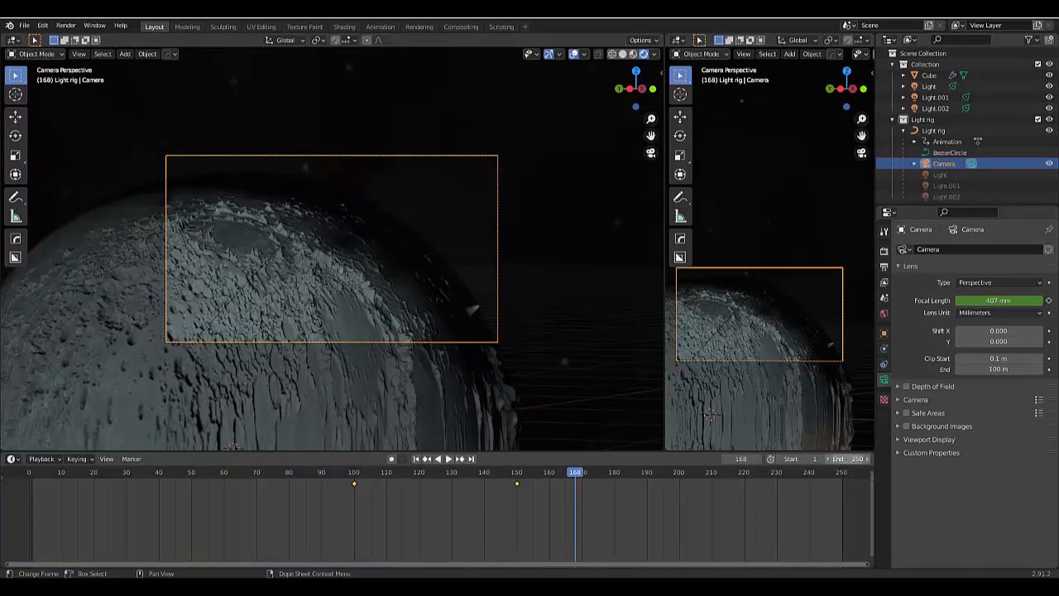
text(160)
key(Return)
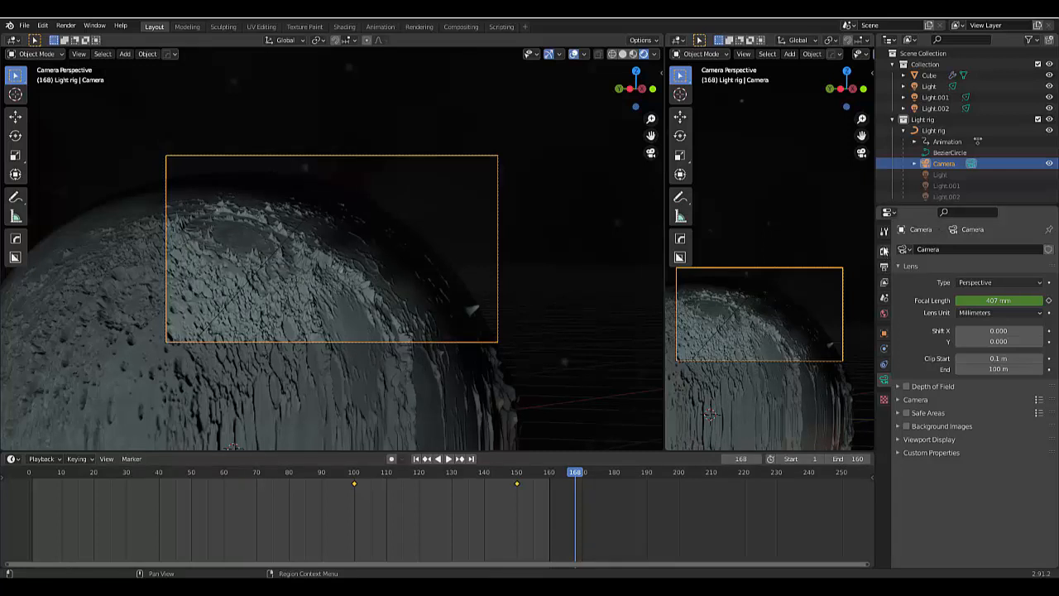
- Enable Volumetric Shadows in the Eevee render settings and set the volumetrics tile size to 2 px
click(883, 250)
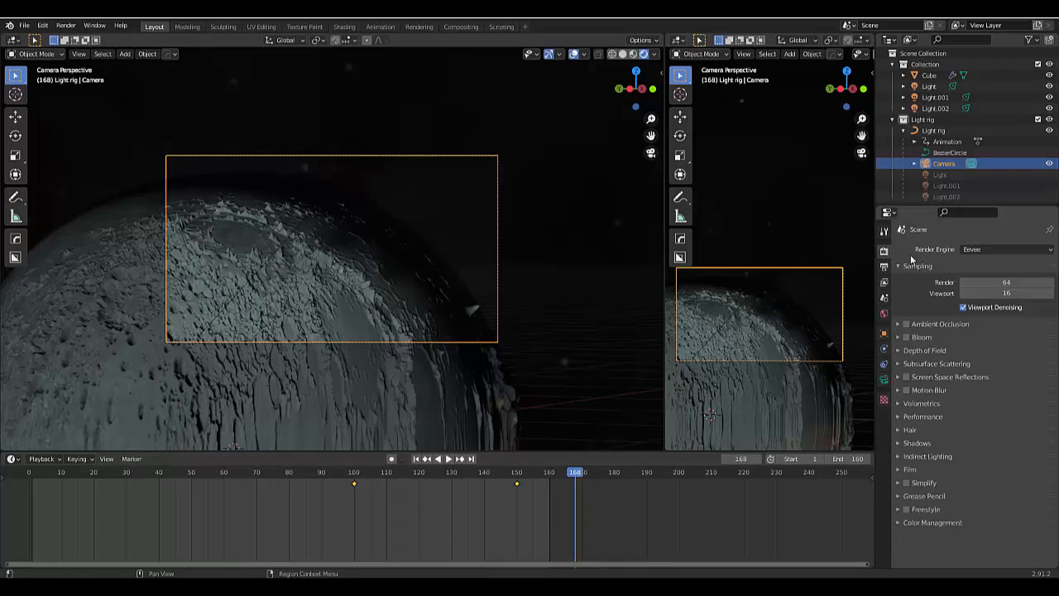
click(916, 404)
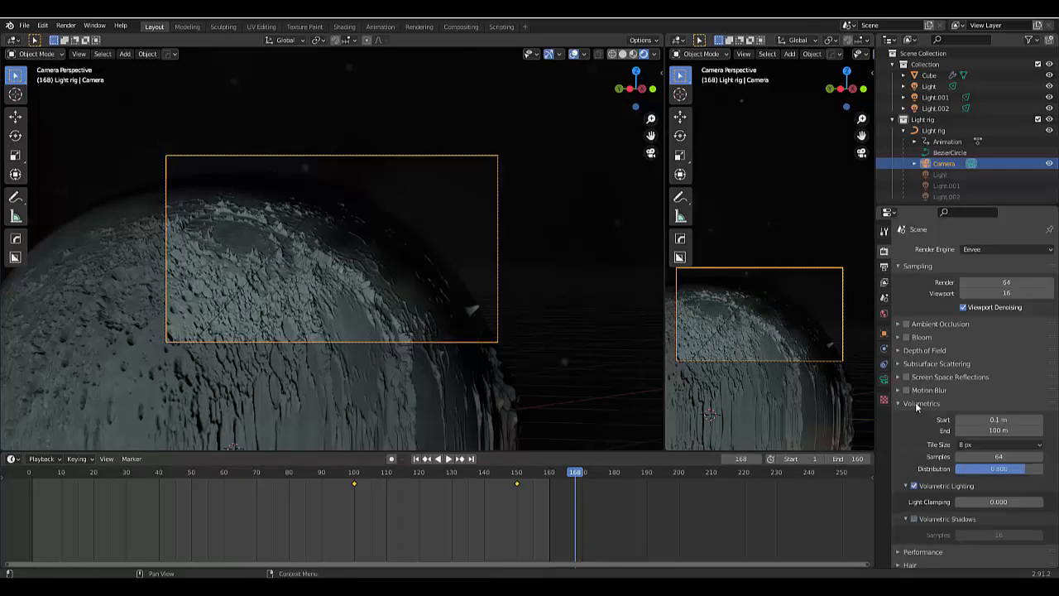
click(914, 520)
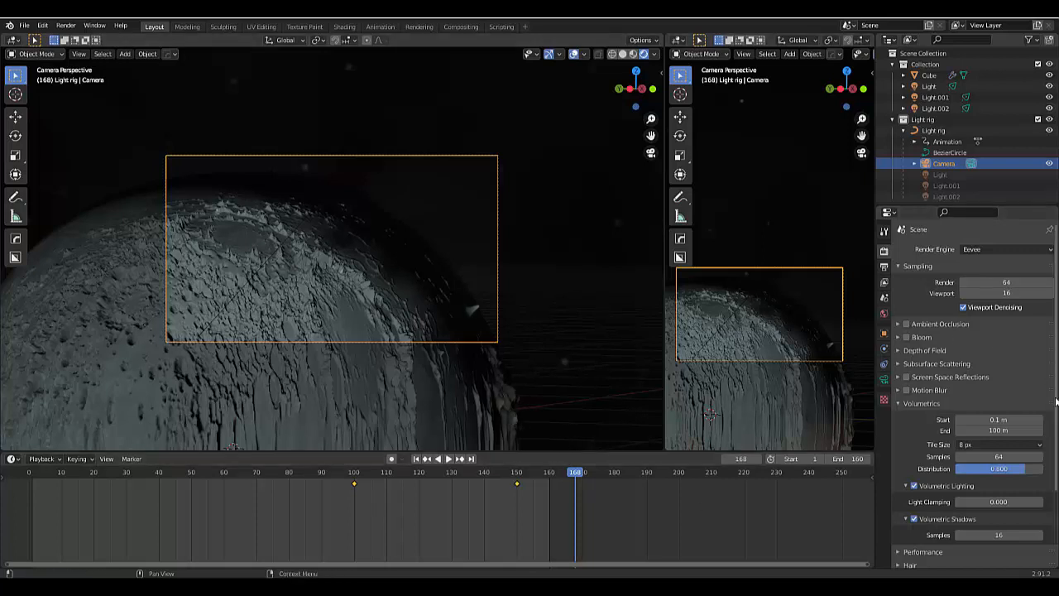
click(968, 444)
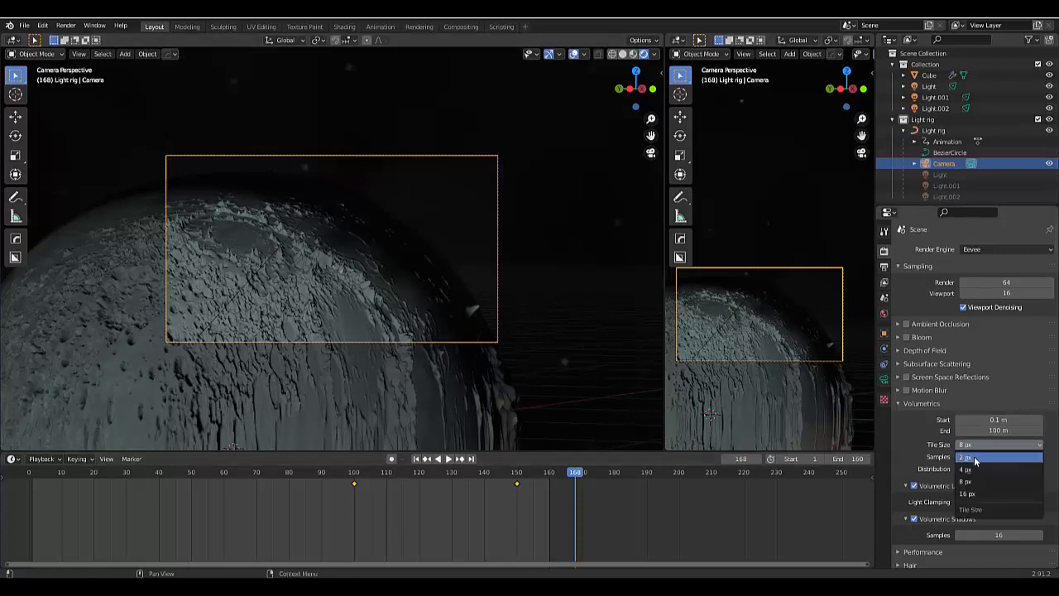
click(975, 459)
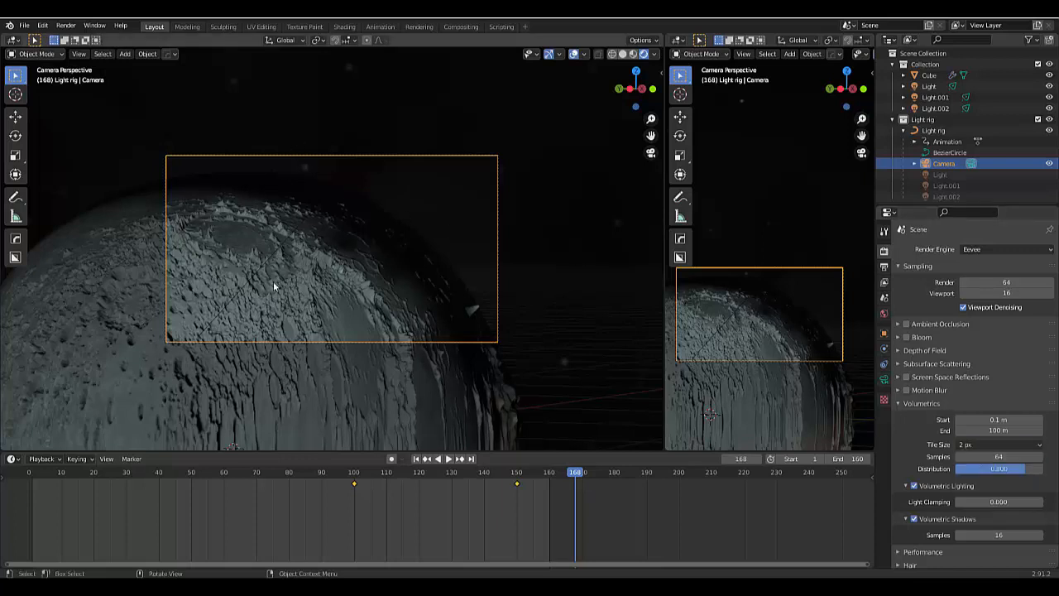
- Enable Bloom for the Eevee render, leaving Ambient Occlusion off
click(907, 337)
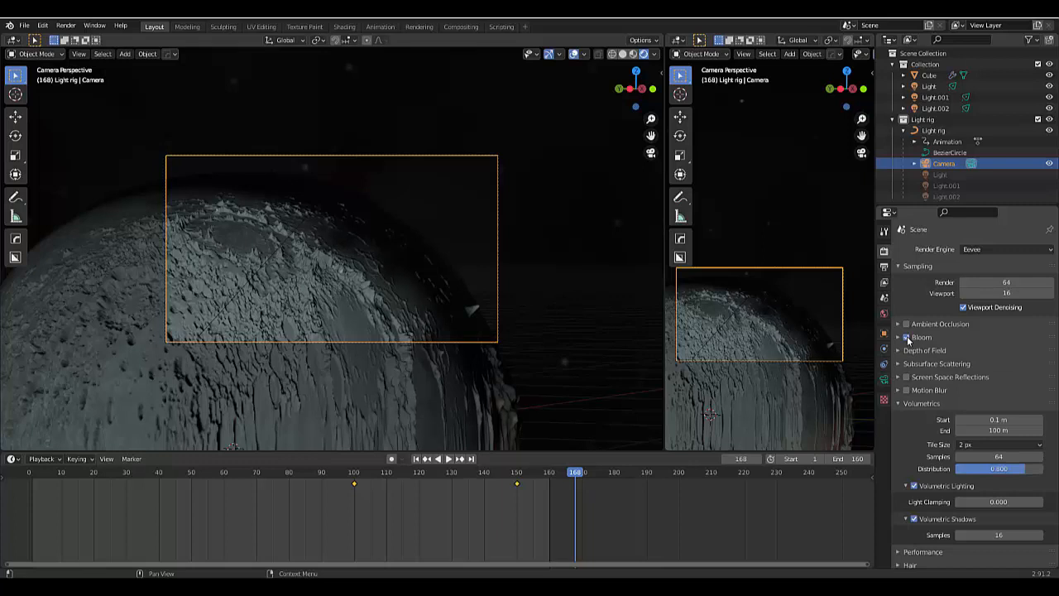
click(906, 324)
click(906, 324)
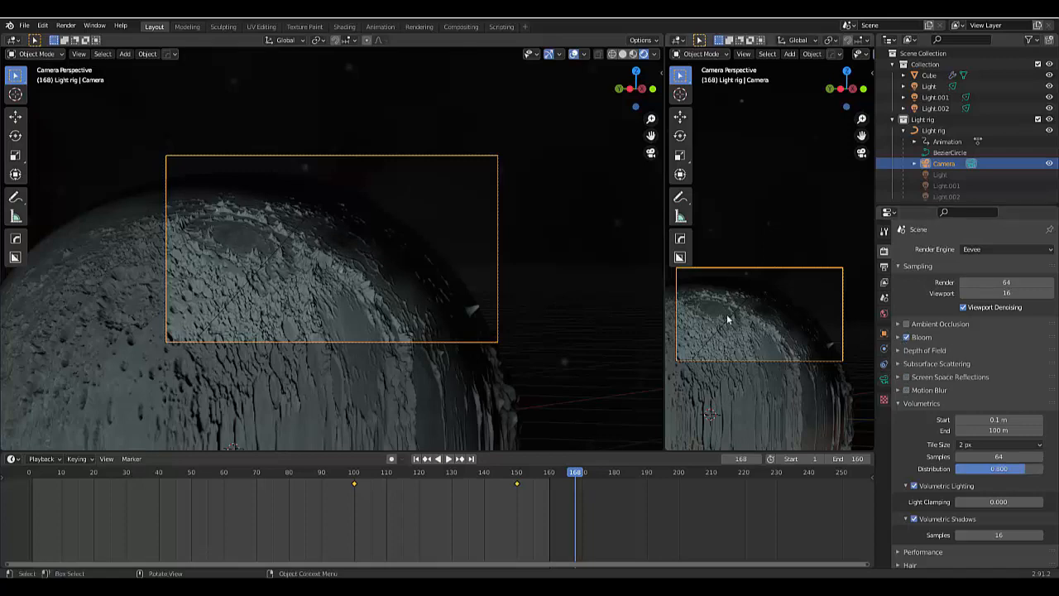
scroll(509, 316, down, 6)
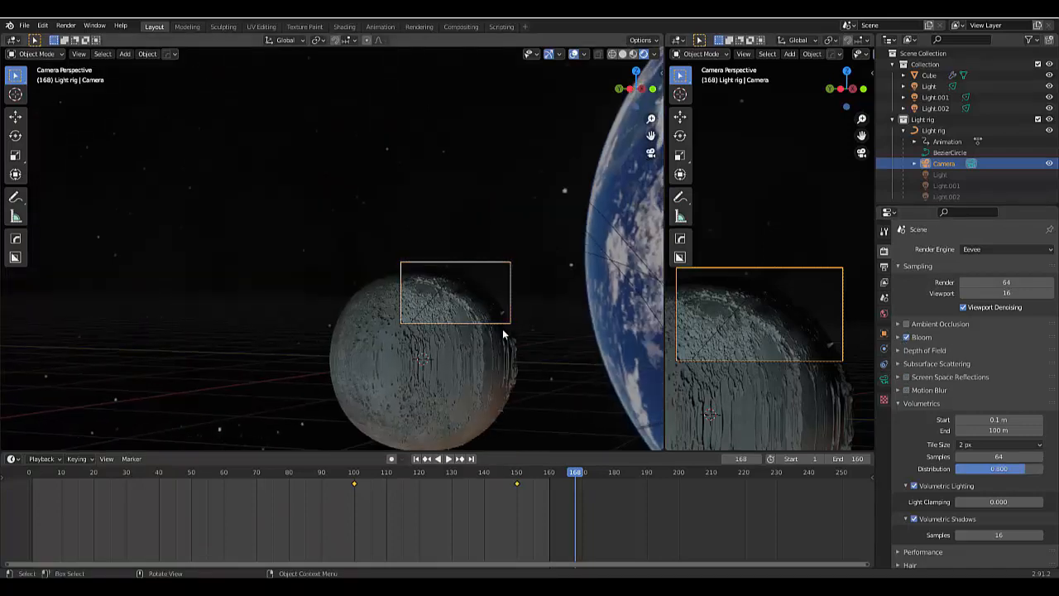
scroll(505, 364, up, 5)
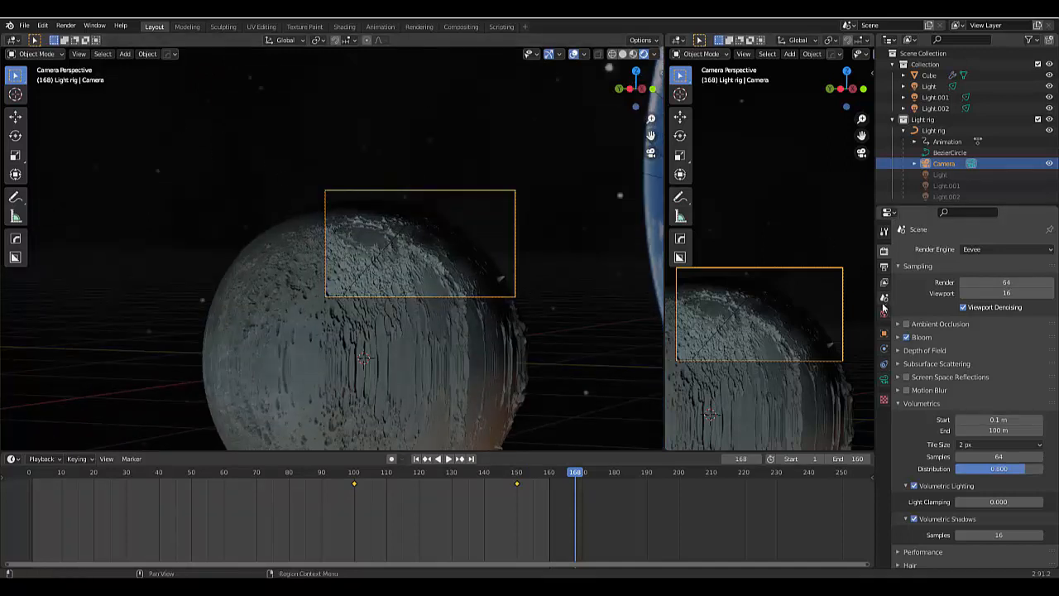
- Set the PNG output to 0% compression and 16-bit color depth, and render the full animation
click(884, 266)
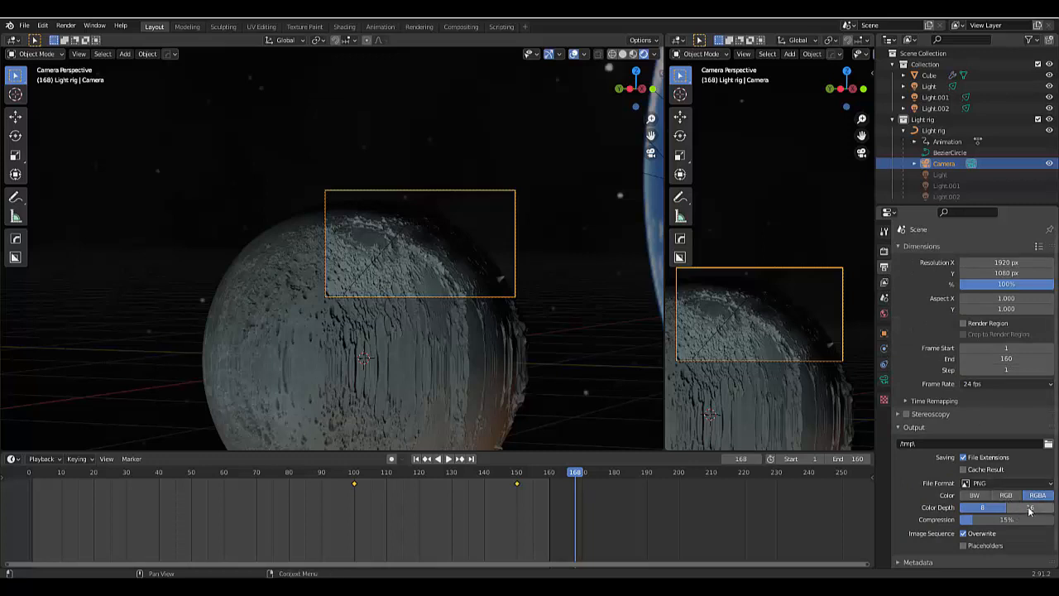
drag(984, 519, 964, 520)
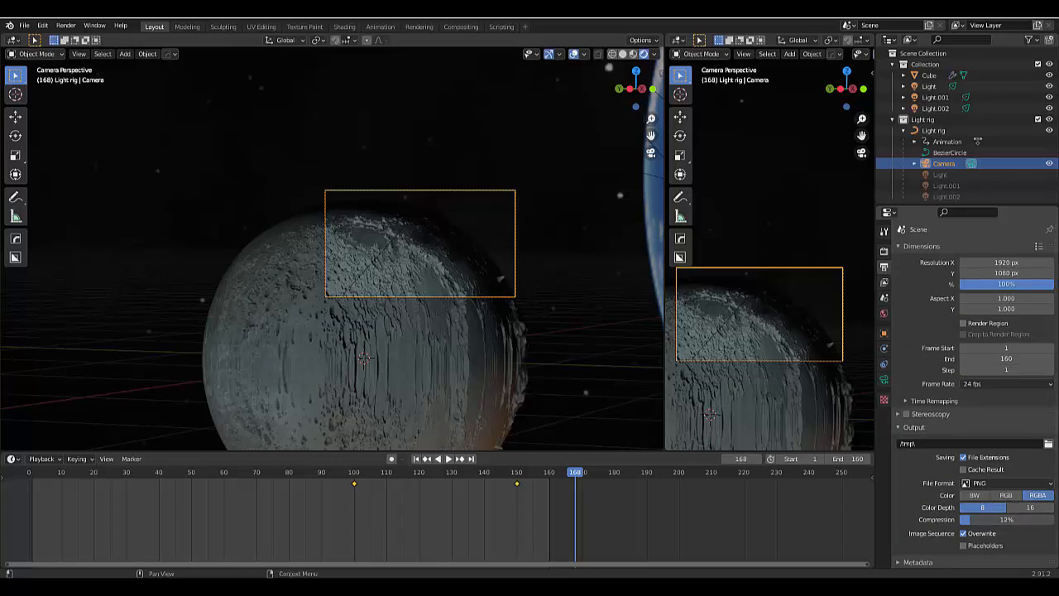
click(1029, 507)
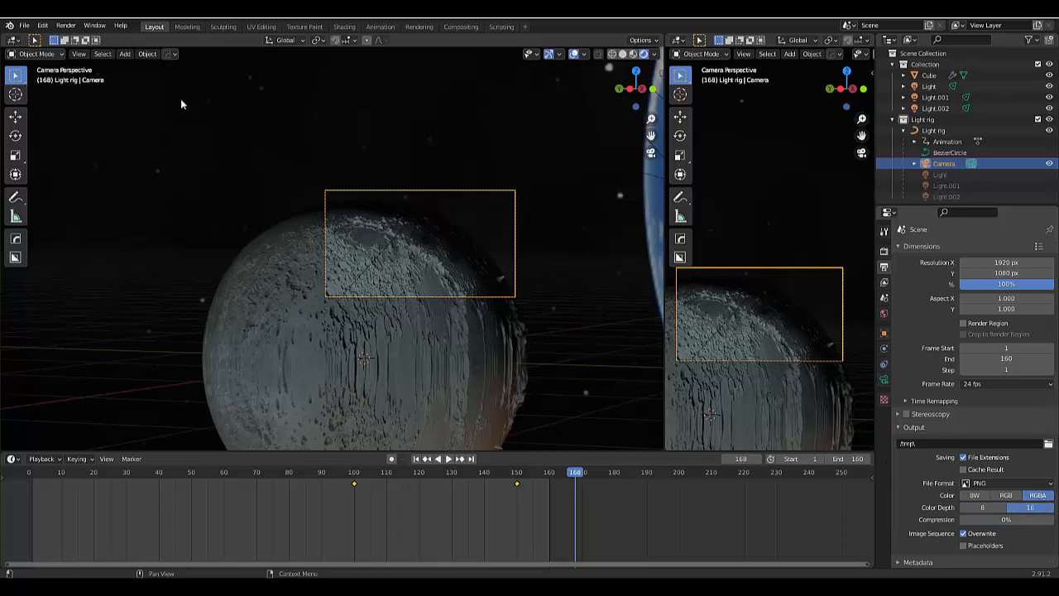
click(67, 26)
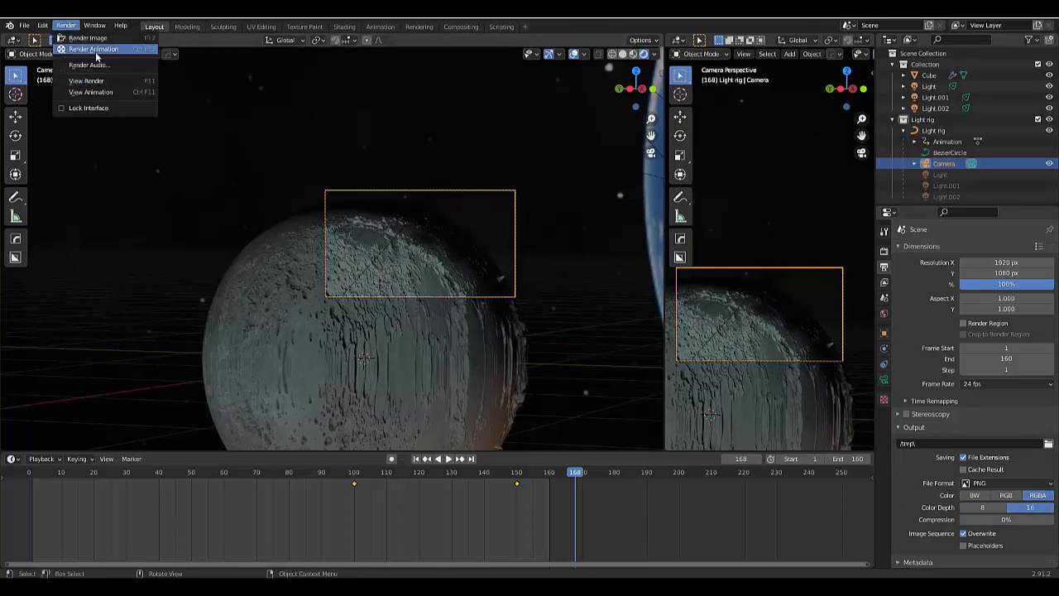
click(97, 52)
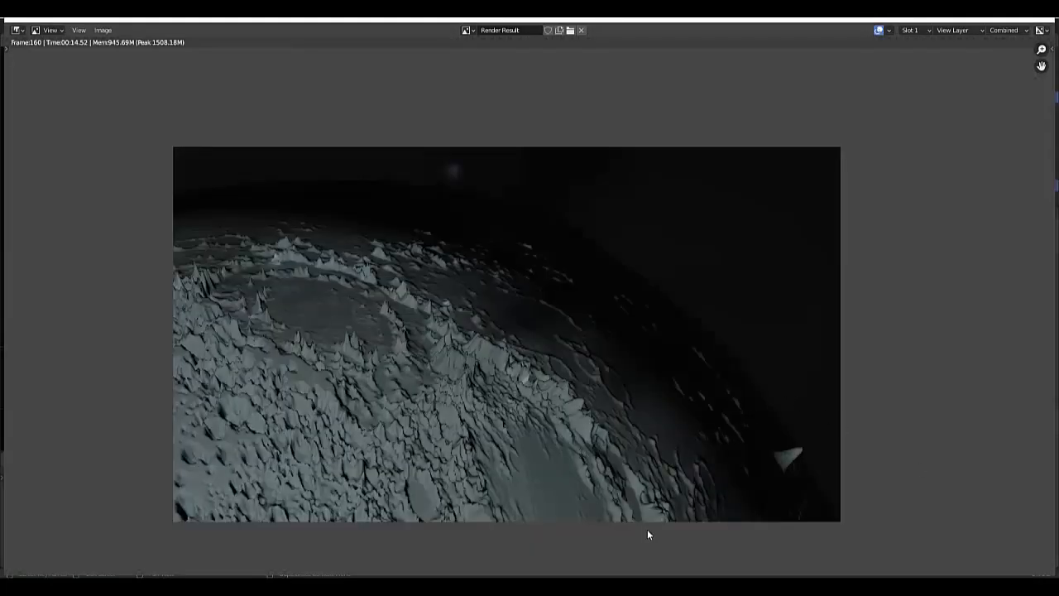
- Return to the main Blender window, turn the large viewport into a Video Sequencer and go to frame 1 with the whole range in view
mouse_move(499, 586)
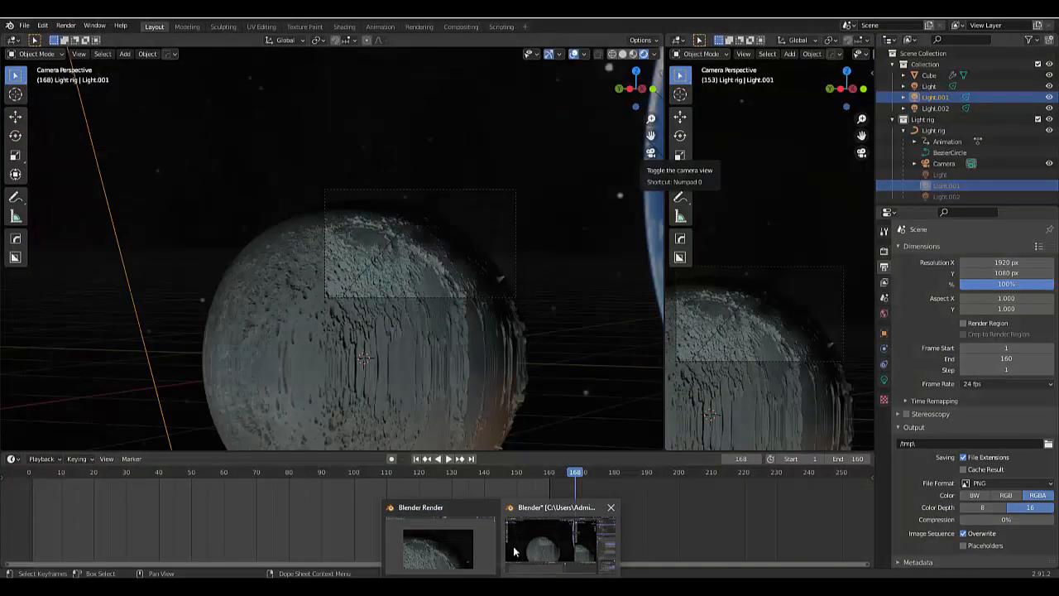
click(513, 552)
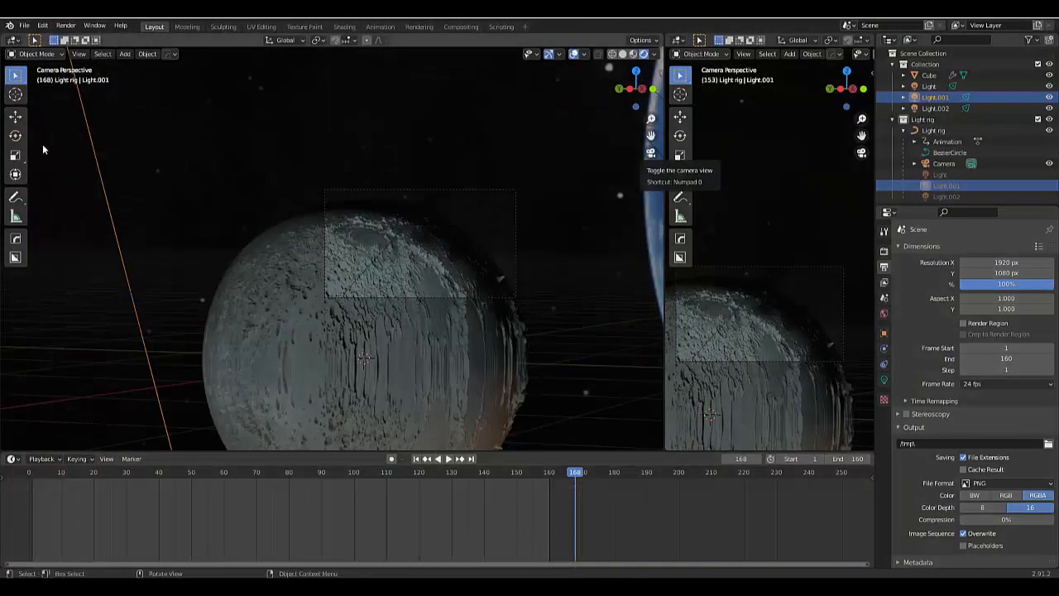
click(14, 40)
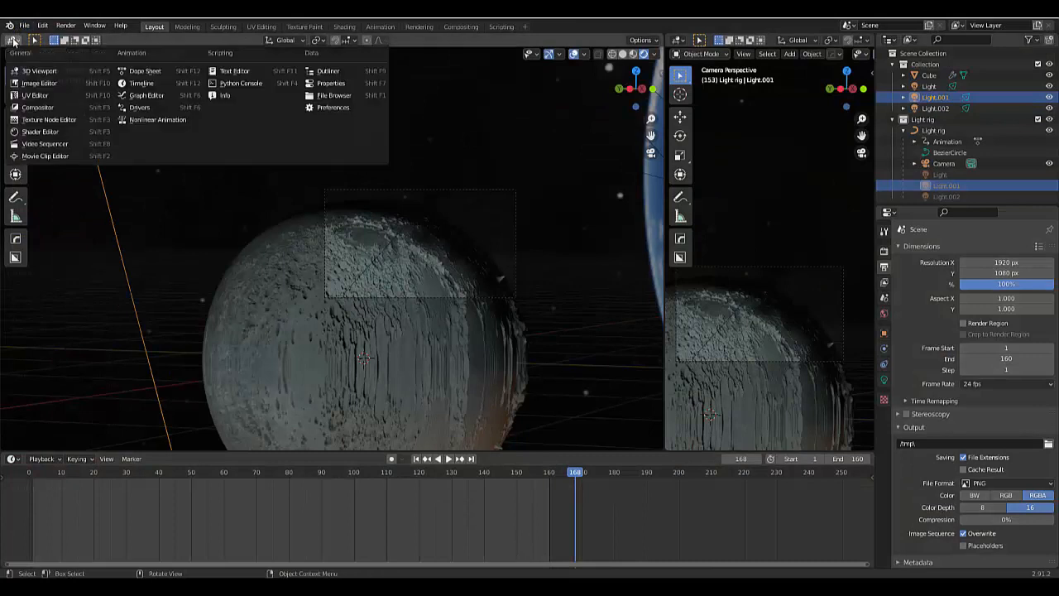
click(48, 143)
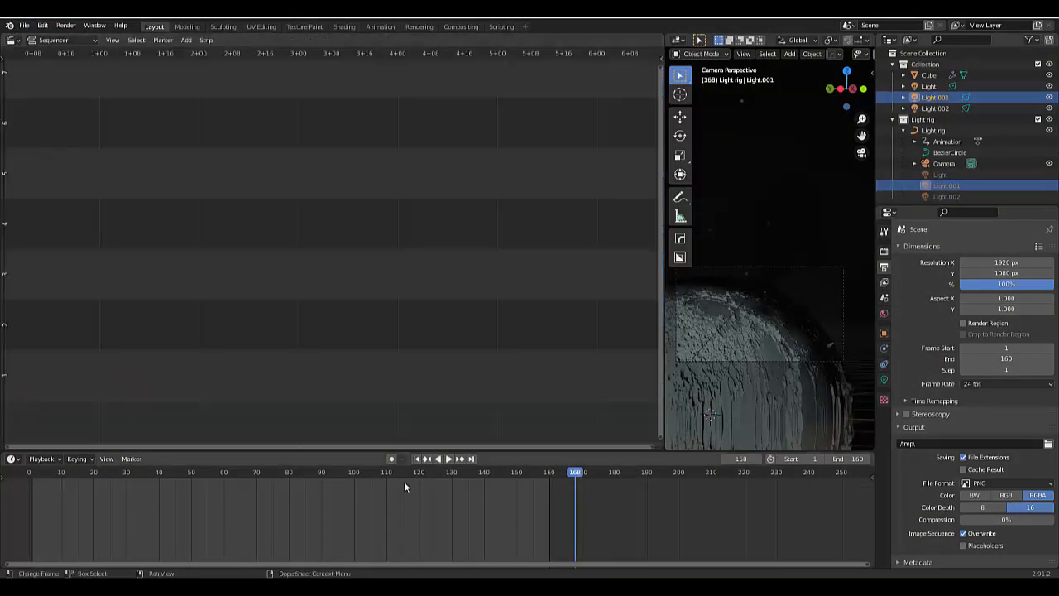
click(416, 458)
key(Home)
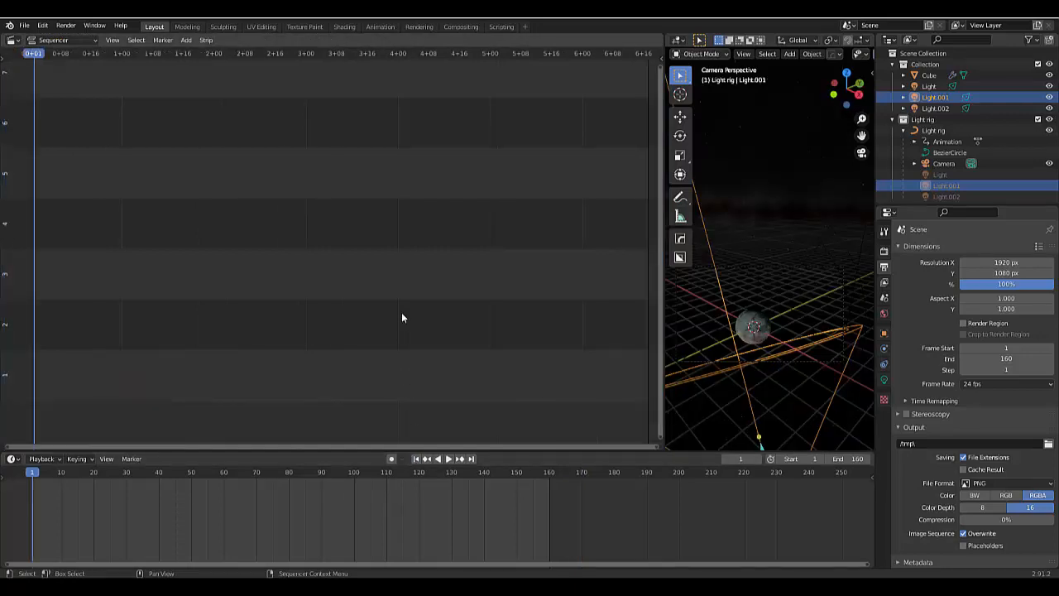
- Start adding an image sequence to the Sequencer, browse to C:\tmp and show the files as a detailed list
click(188, 41)
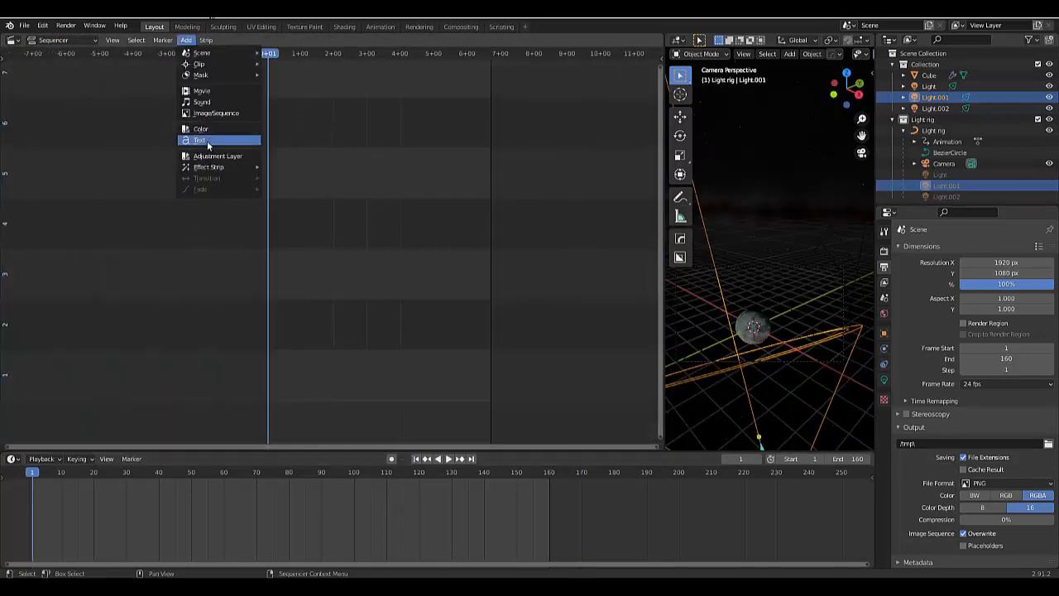
click(216, 113)
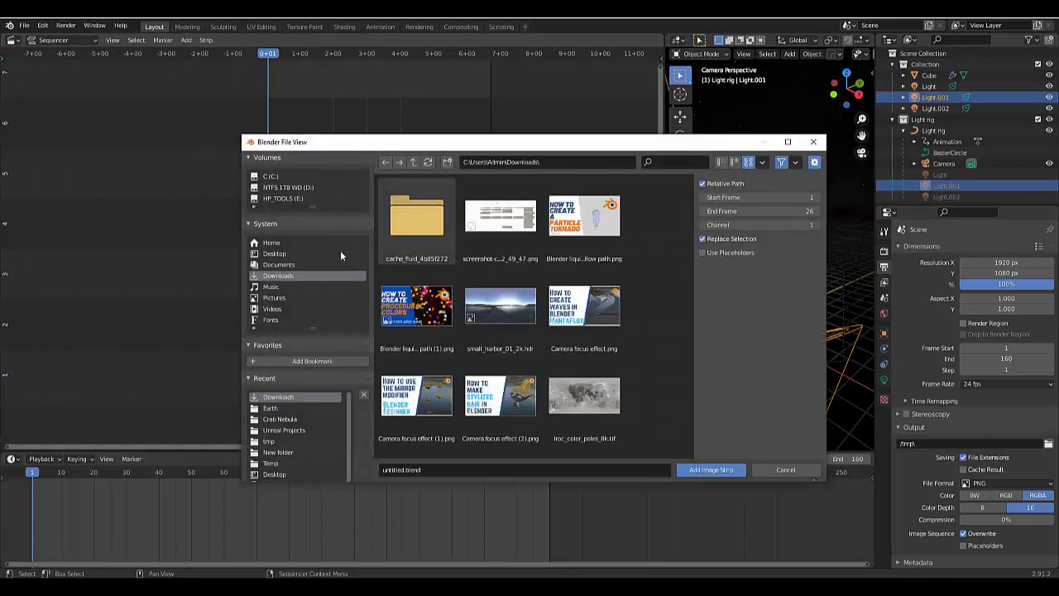
click(286, 177)
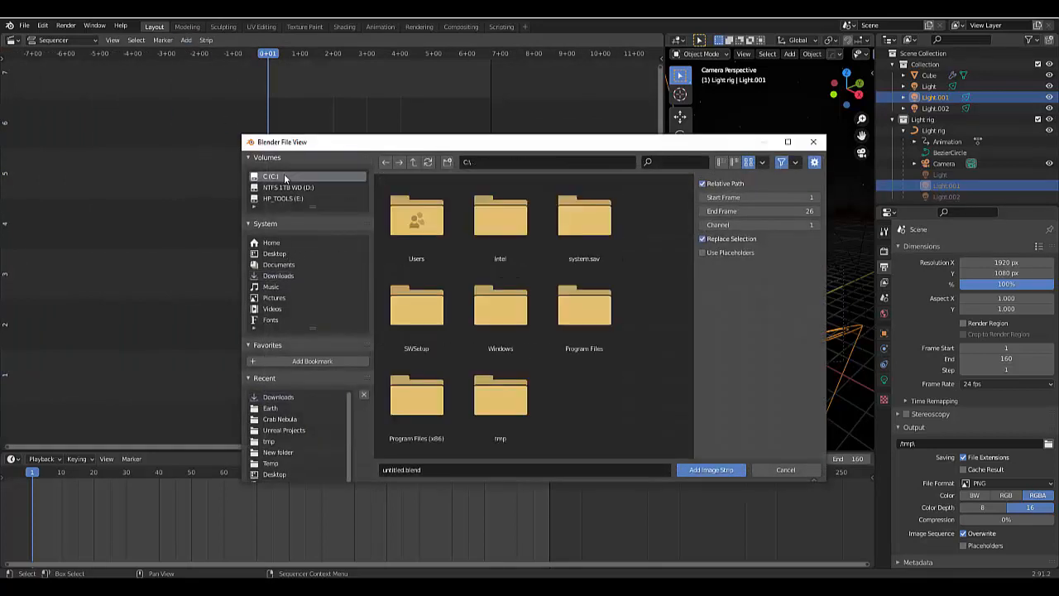
double_click(510, 415)
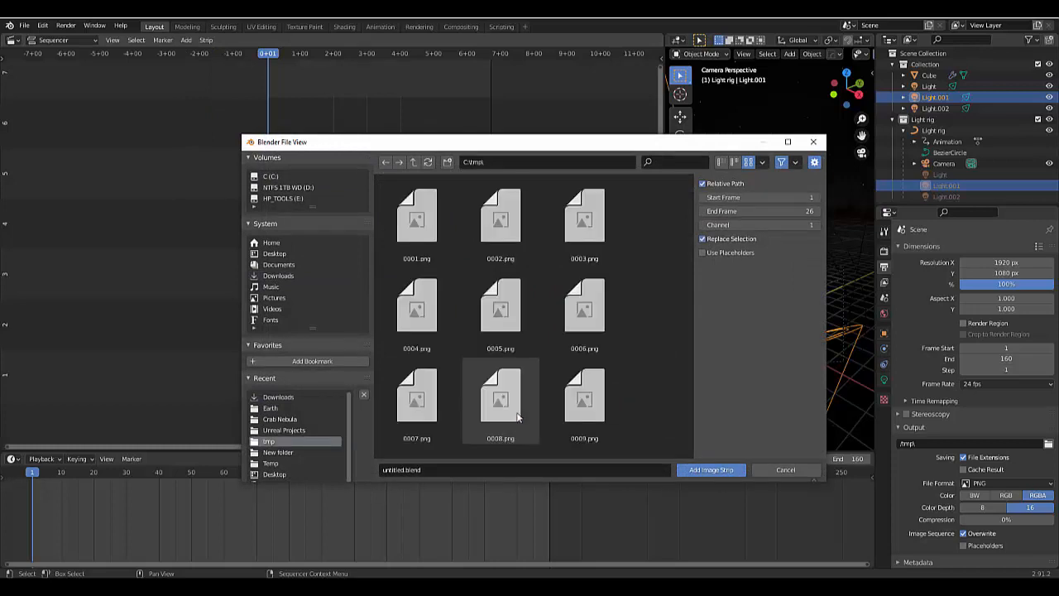
click(722, 163)
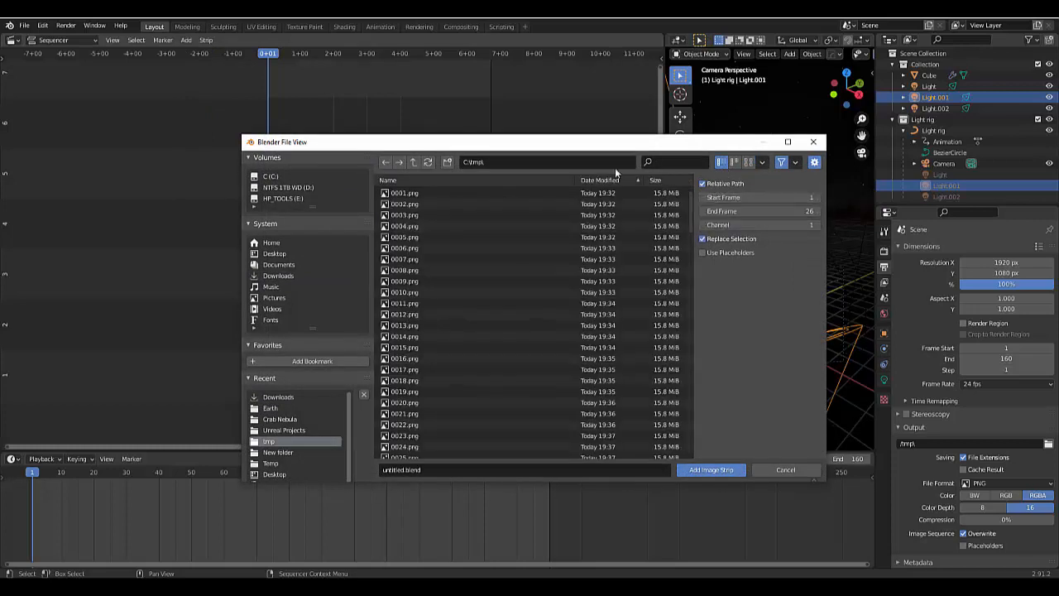
- Select the rendered frames 0001.png through 0160.png and add them as one image strip on channel 1 from frame 1
click(403, 194)
scroll(433, 244, down, 20)
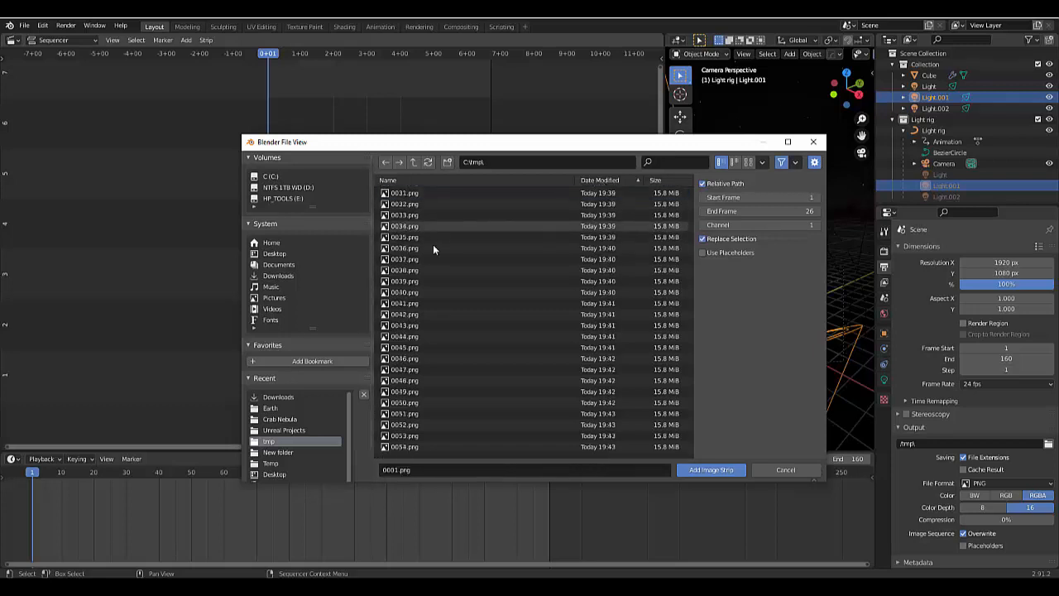
scroll(433, 247, down, 12)
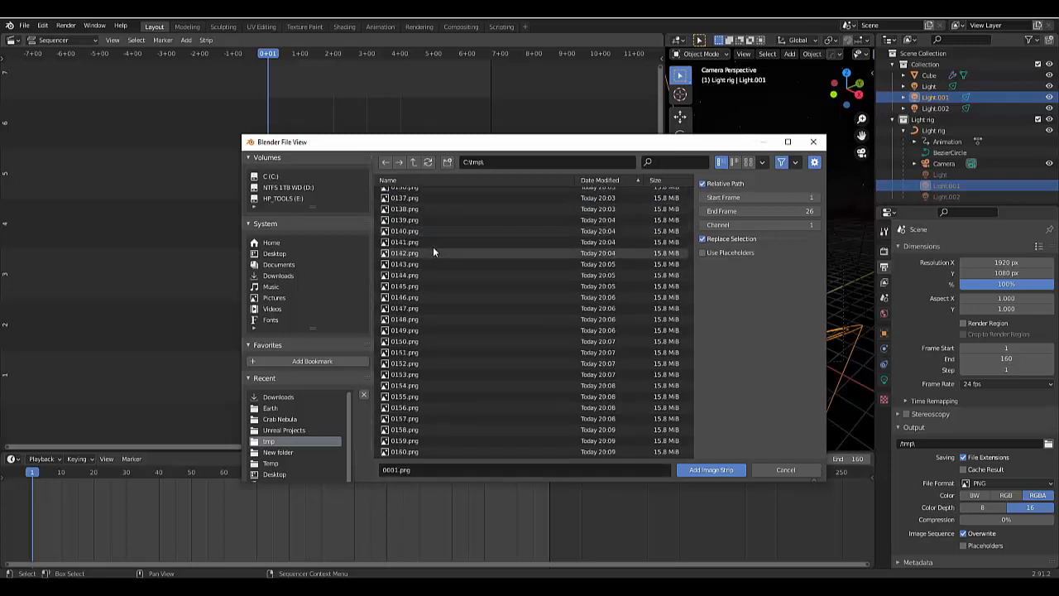
shift+click(400, 453)
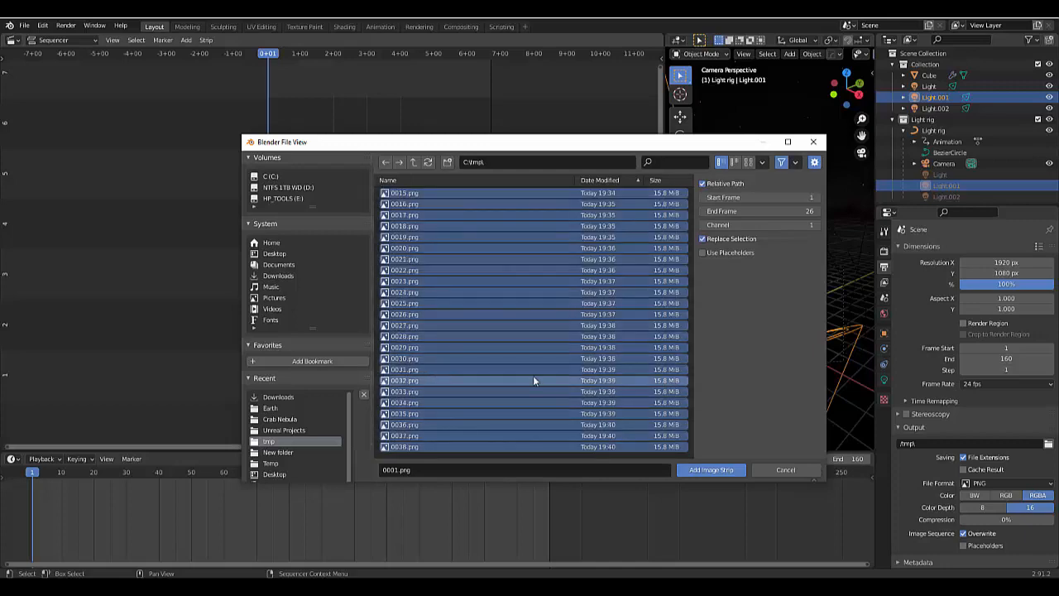
click(719, 470)
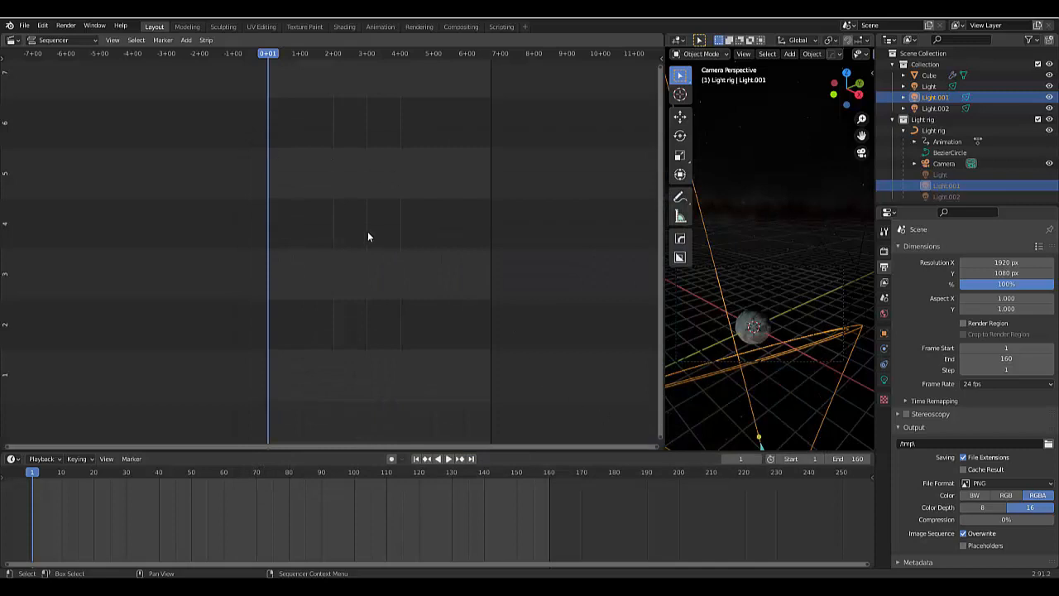
scroll(369, 288, down, 2)
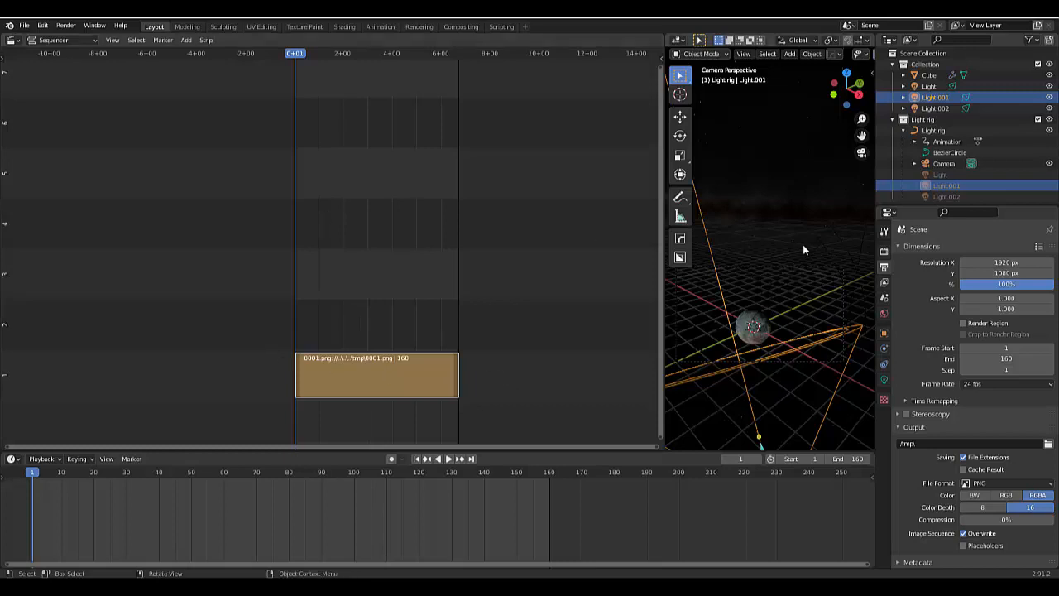
- Set the output file format to FFmpeg video and render the animation from the image strip
click(883, 251)
click(883, 267)
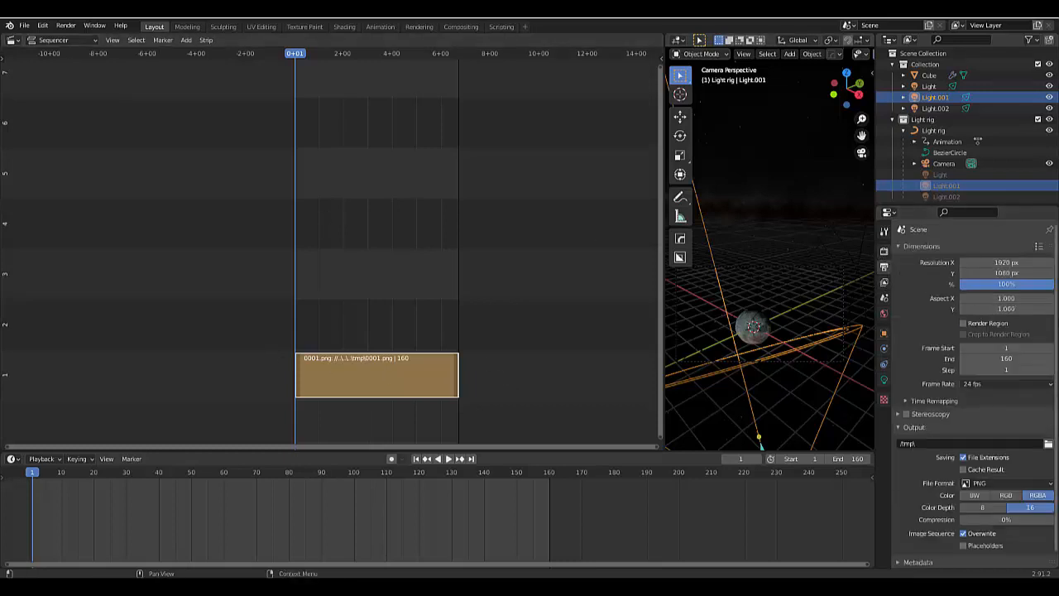
scroll(999, 392, down, 1)
click(989, 470)
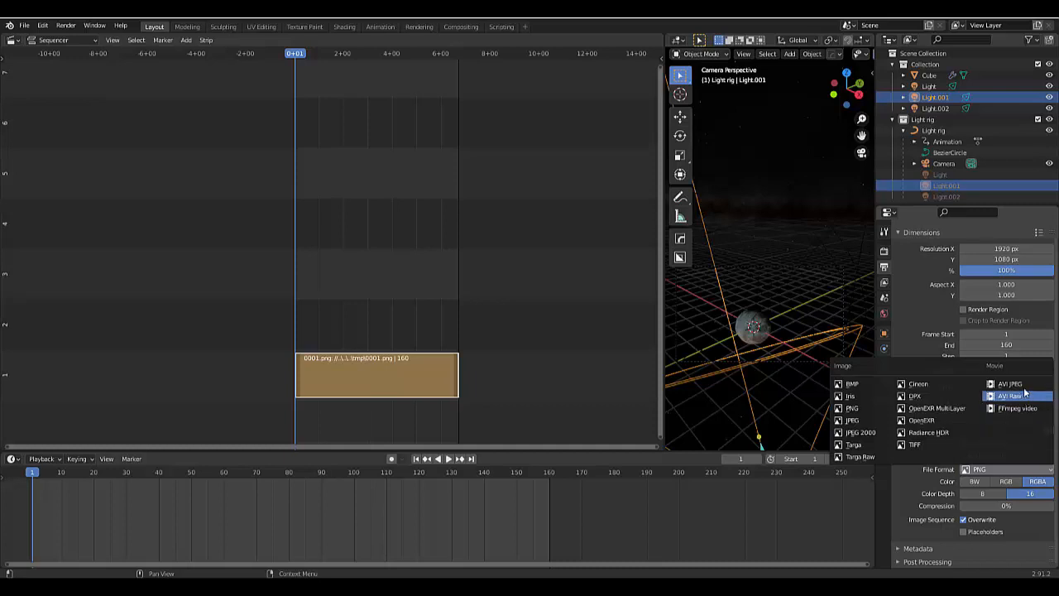
click(1017, 410)
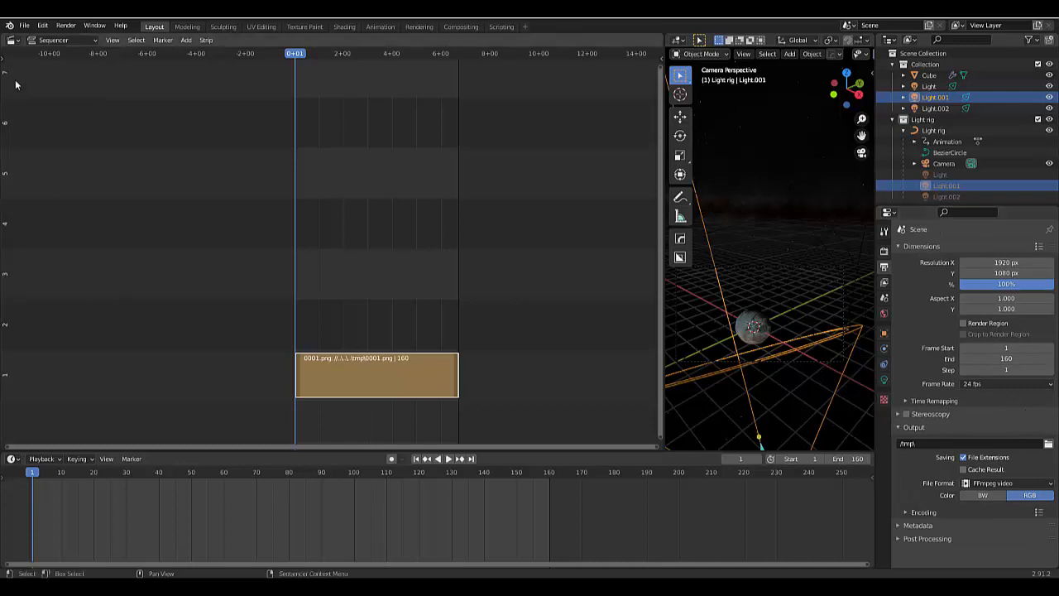
click(65, 25)
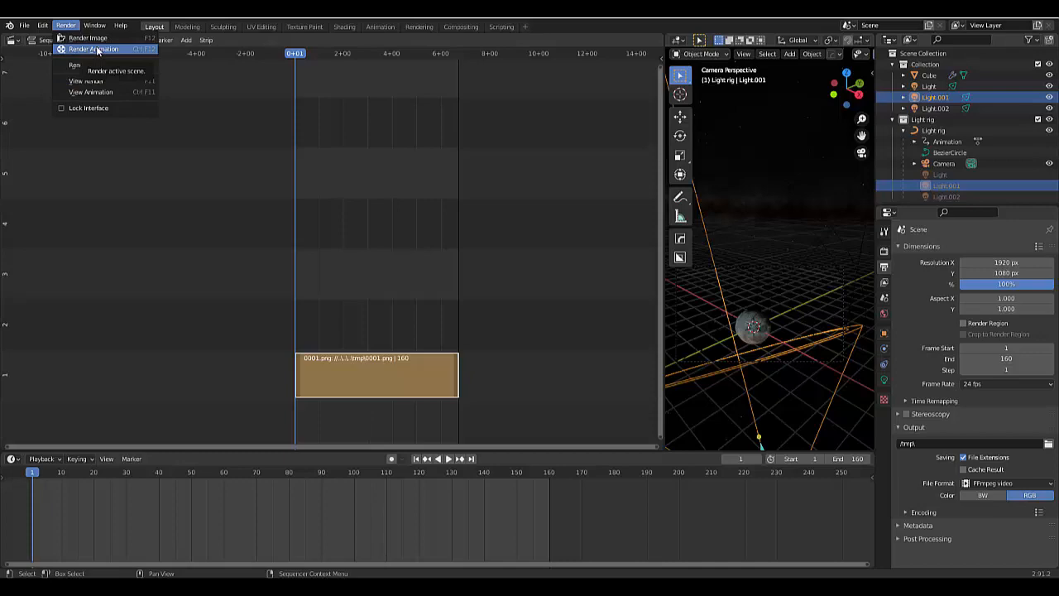
click(97, 51)
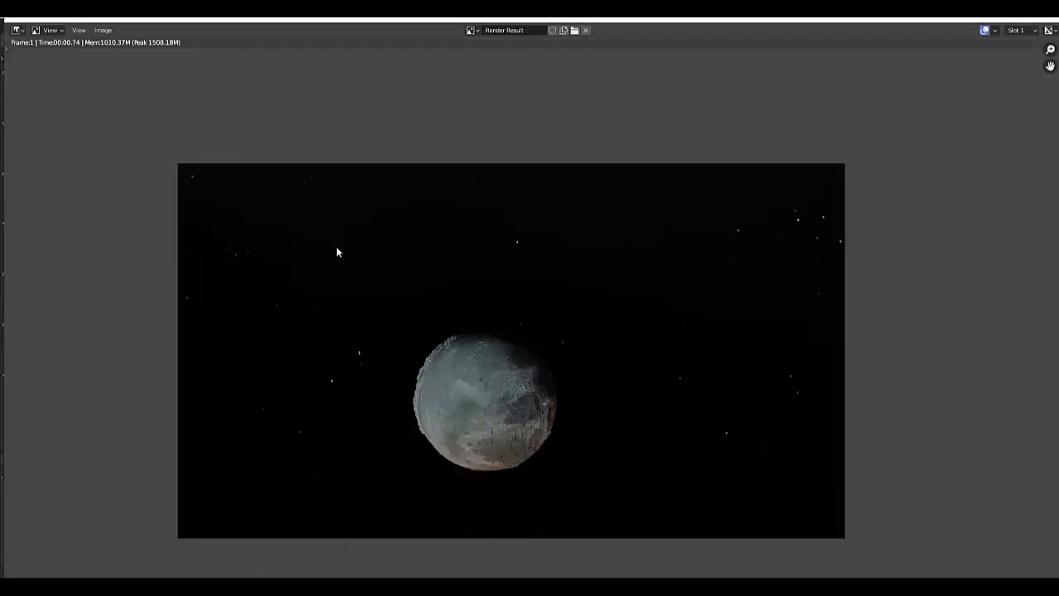